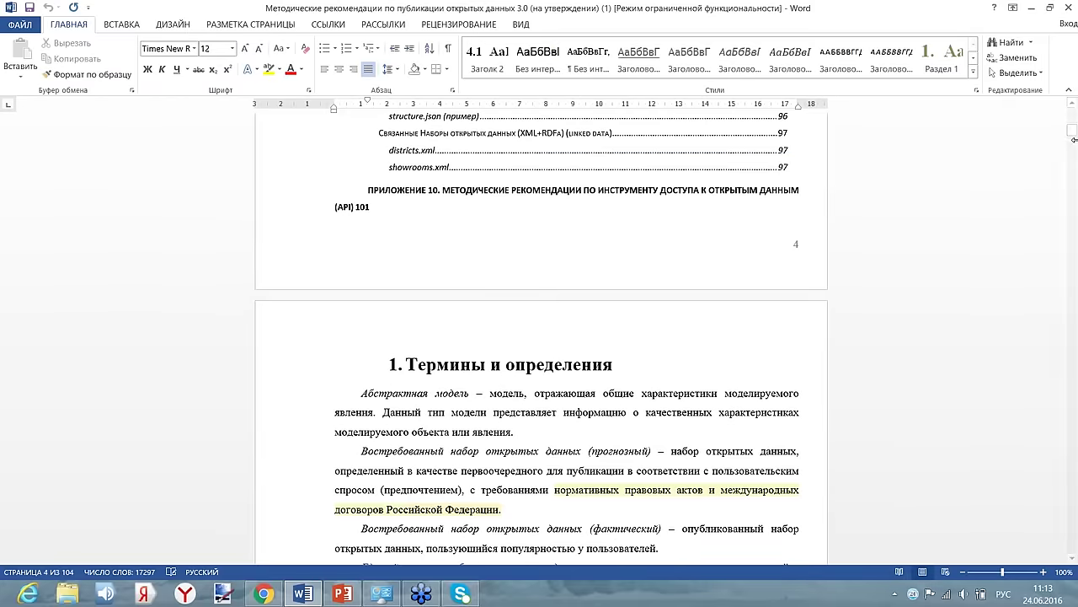
- Scroll the Word guidelines past the definitions, then bring up the 1C-Bitrix solutions page in Chrome
scroll(841, 286, down, 4)
scroll(841, 286, down, 20)
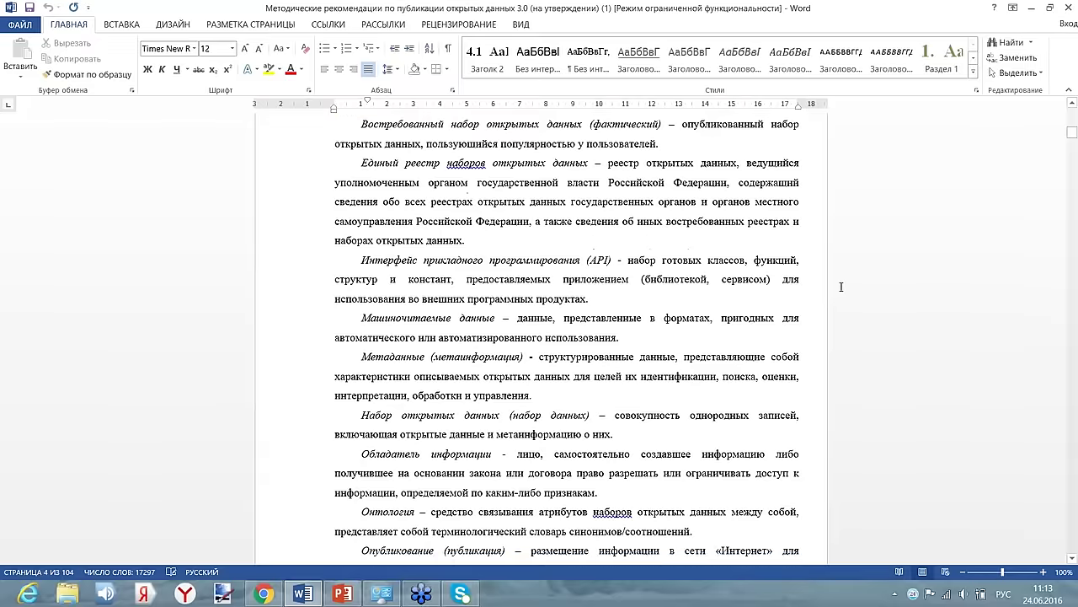
scroll(541, 337, down, 20)
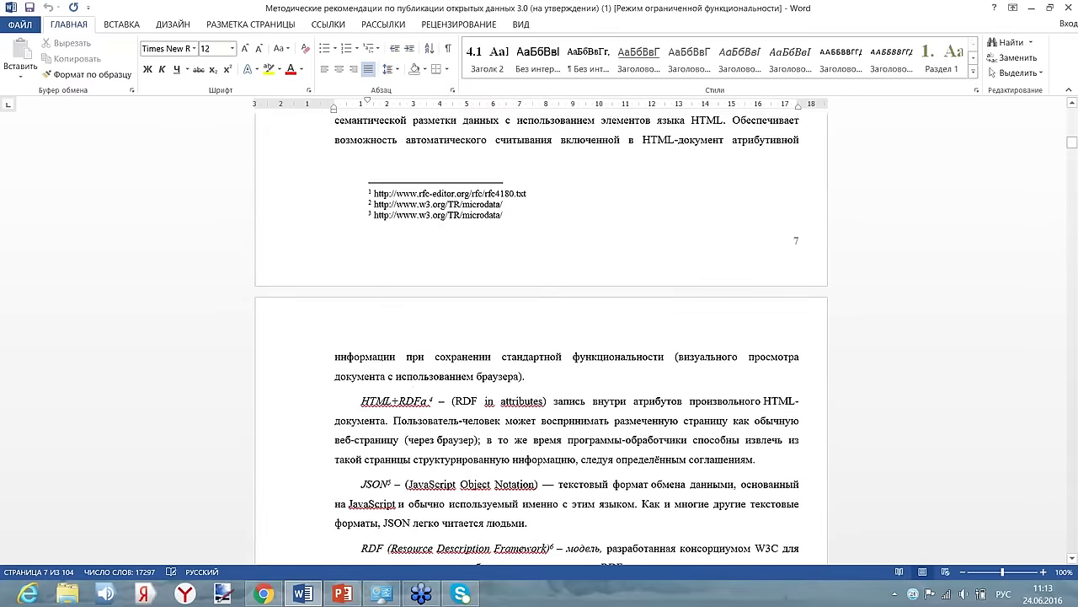
scroll(777, 334, down, 20)
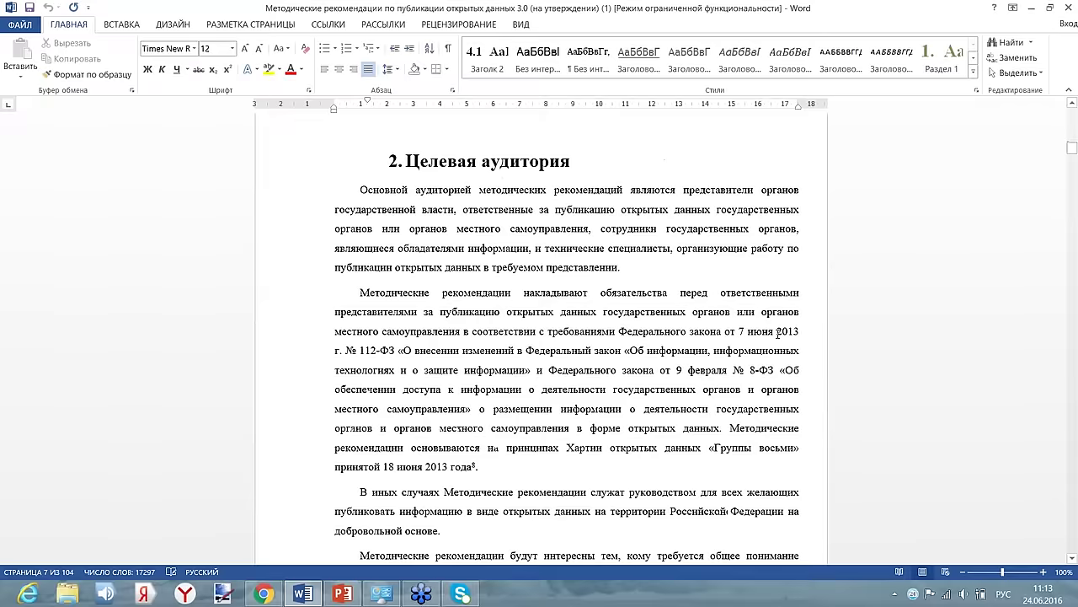
scroll(777, 335, down, 20)
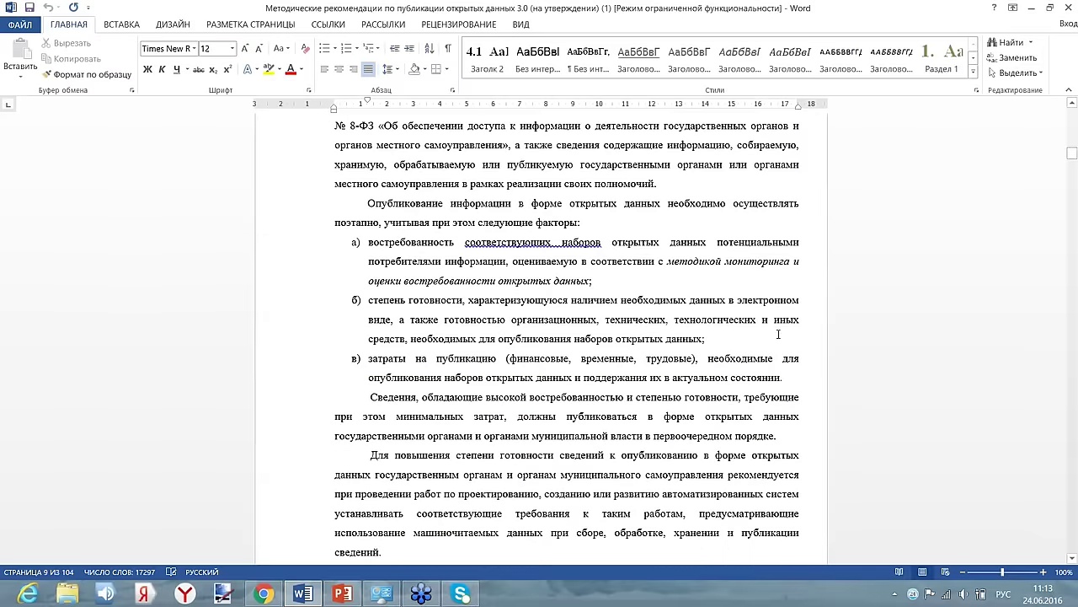
click(342, 594)
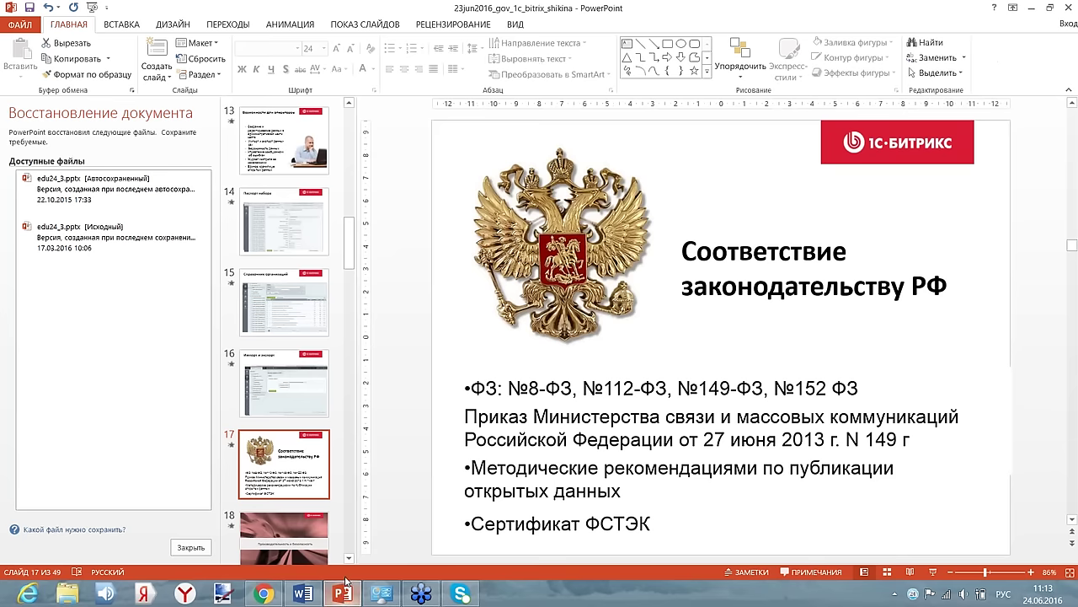
click(271, 596)
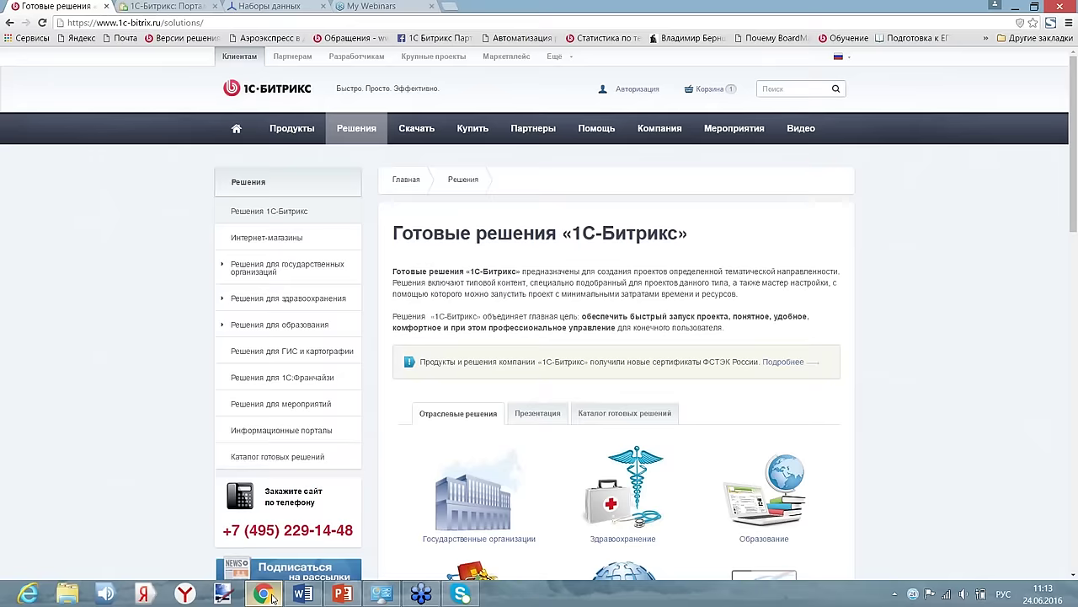
- Switch Chrome to the opendata.1c-bitrix.ru datasets page with tiles like Велопарковки and Аптеки
click(278, 6)
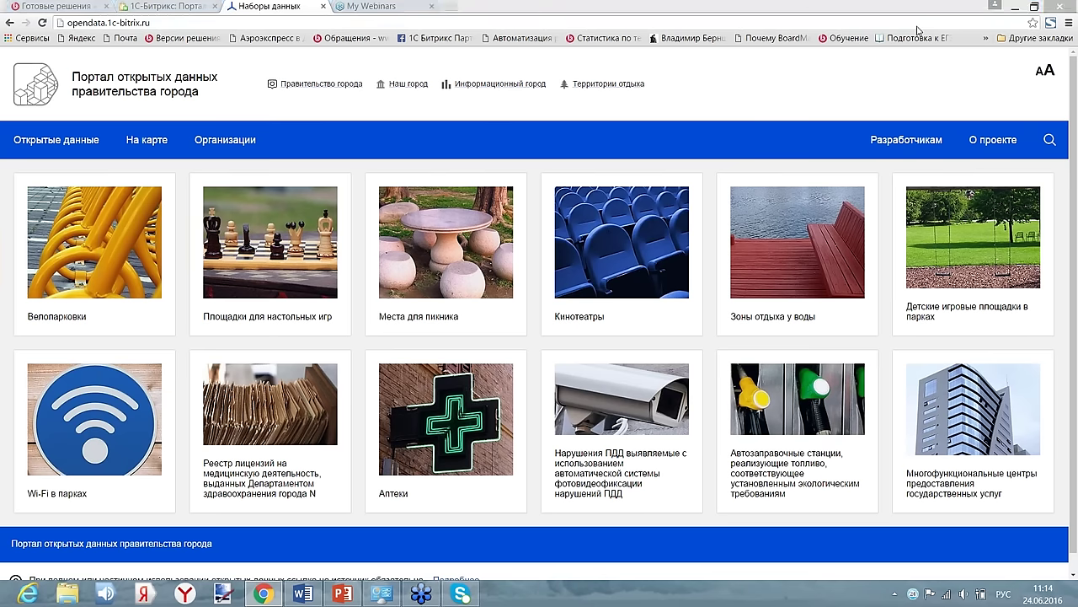
click(997, 143)
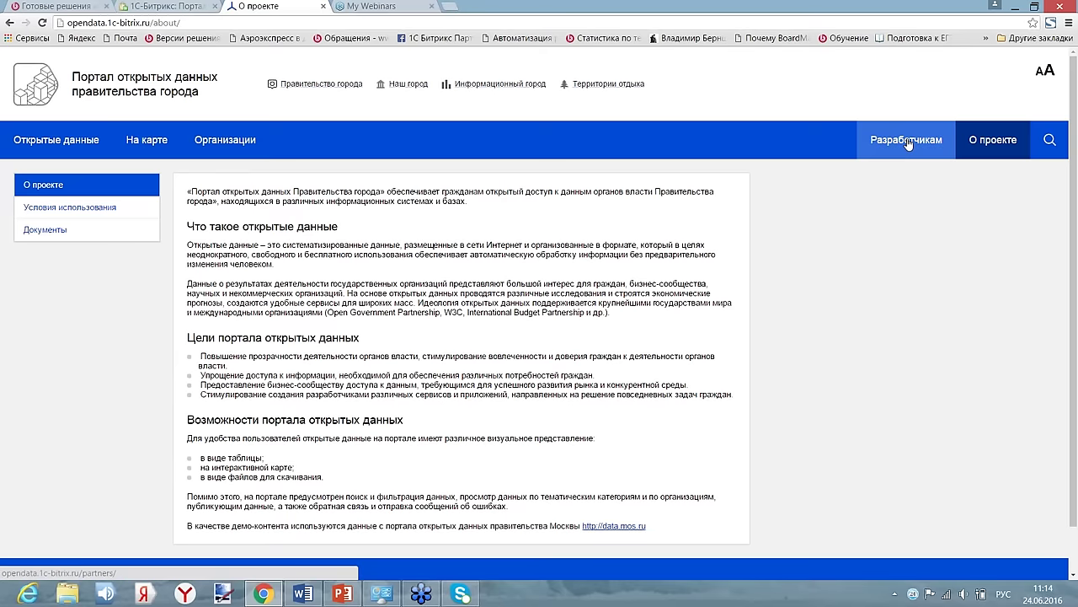
click(908, 142)
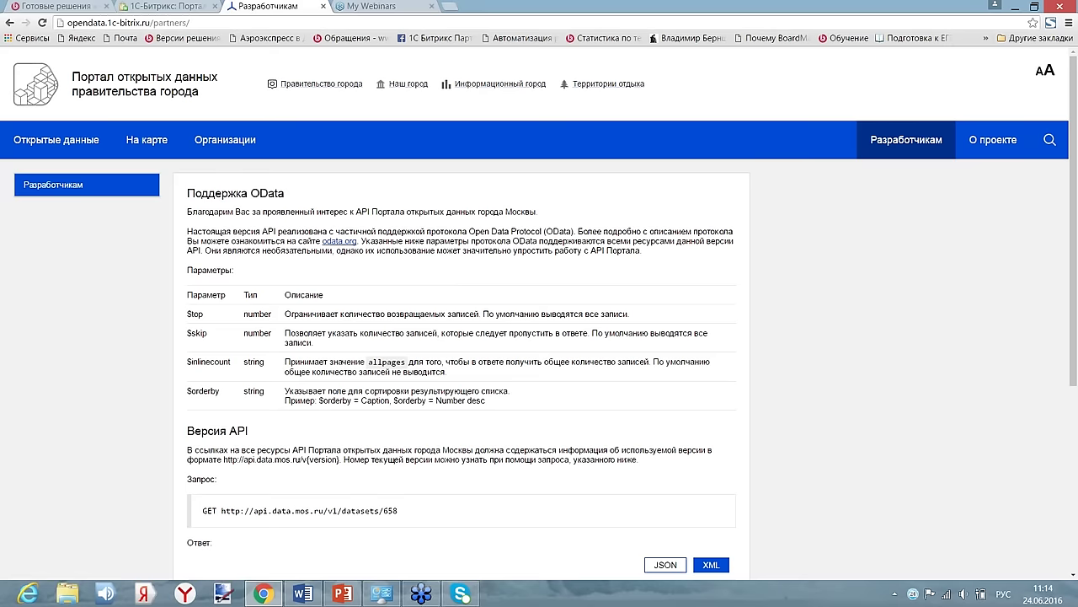
click(1045, 72)
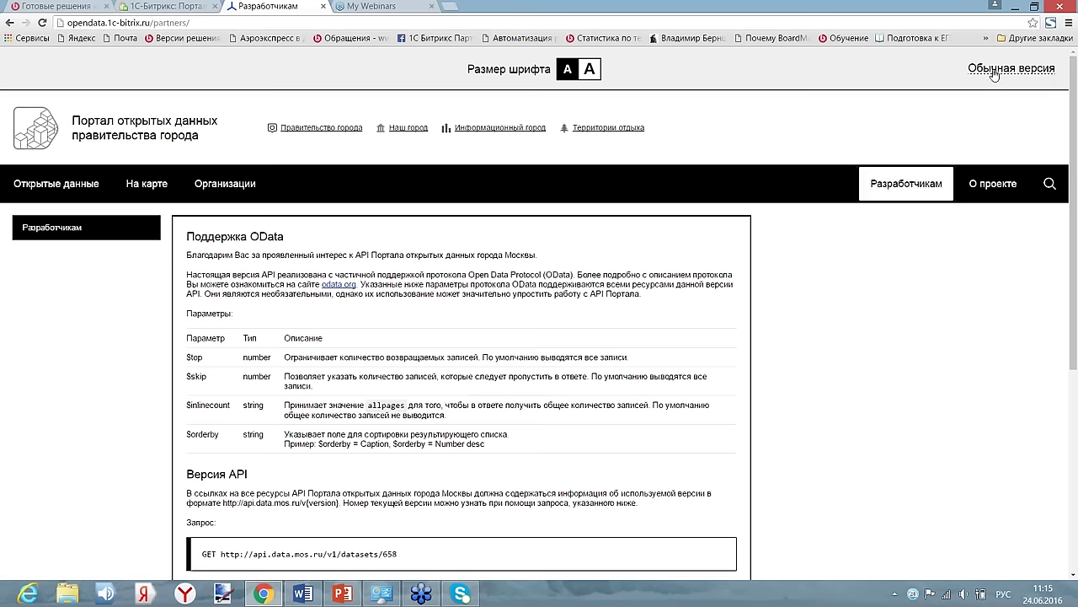
click(593, 70)
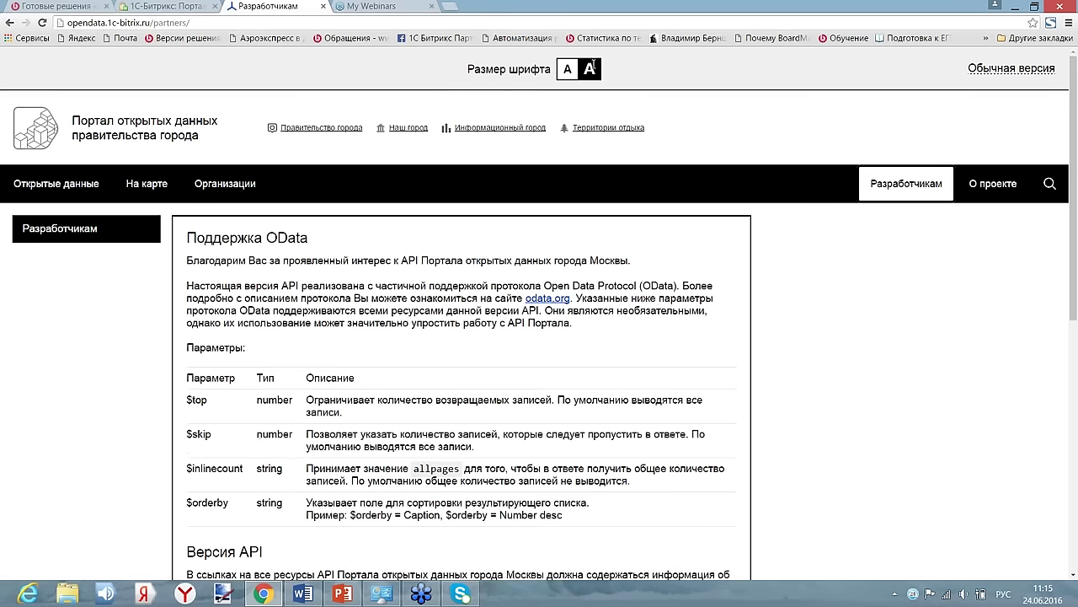
click(987, 71)
click(97, 87)
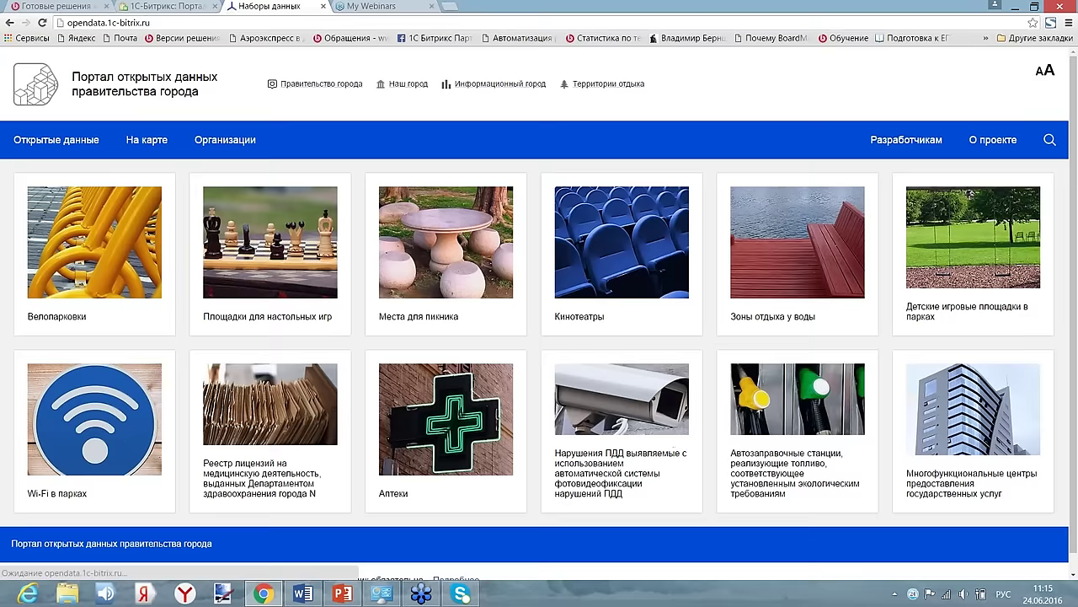
- Open the Велопарковки dataset and hide its Административный округ column
click(98, 242)
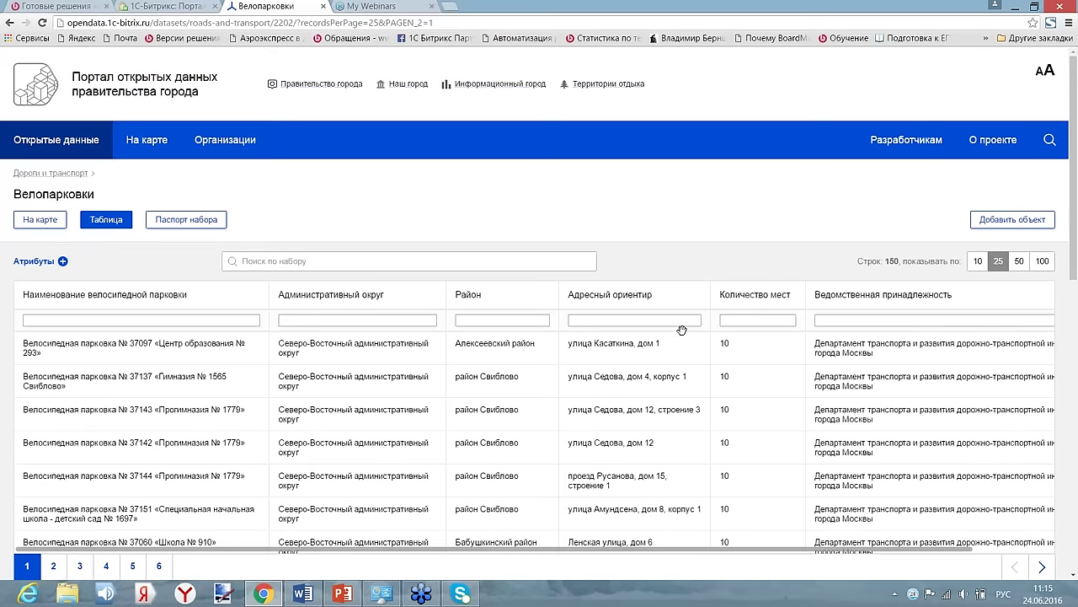
scroll(702, 318, down, 2)
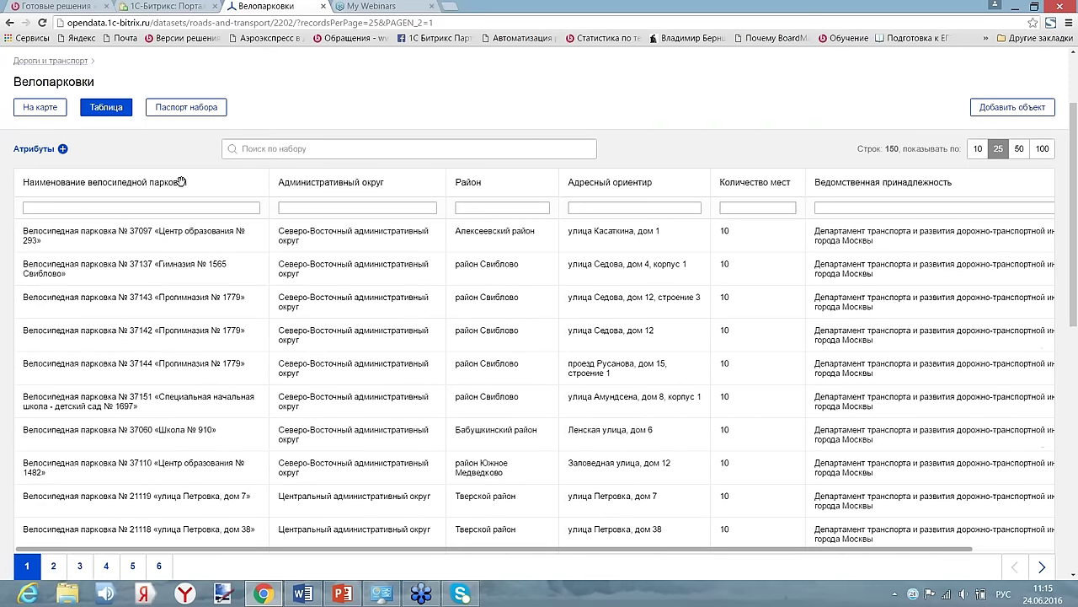
click(62, 152)
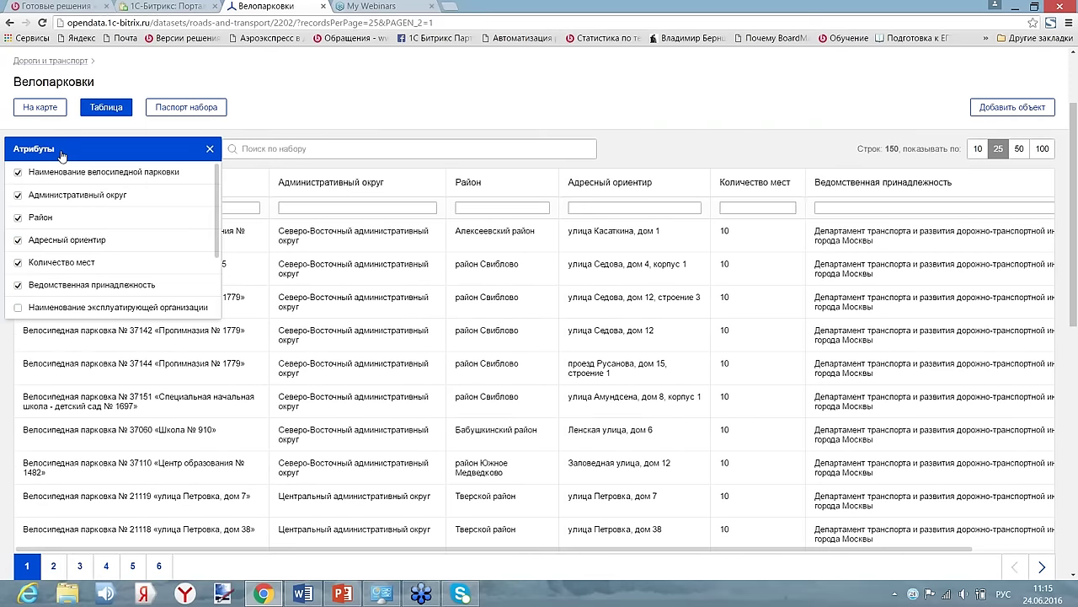
click(19, 196)
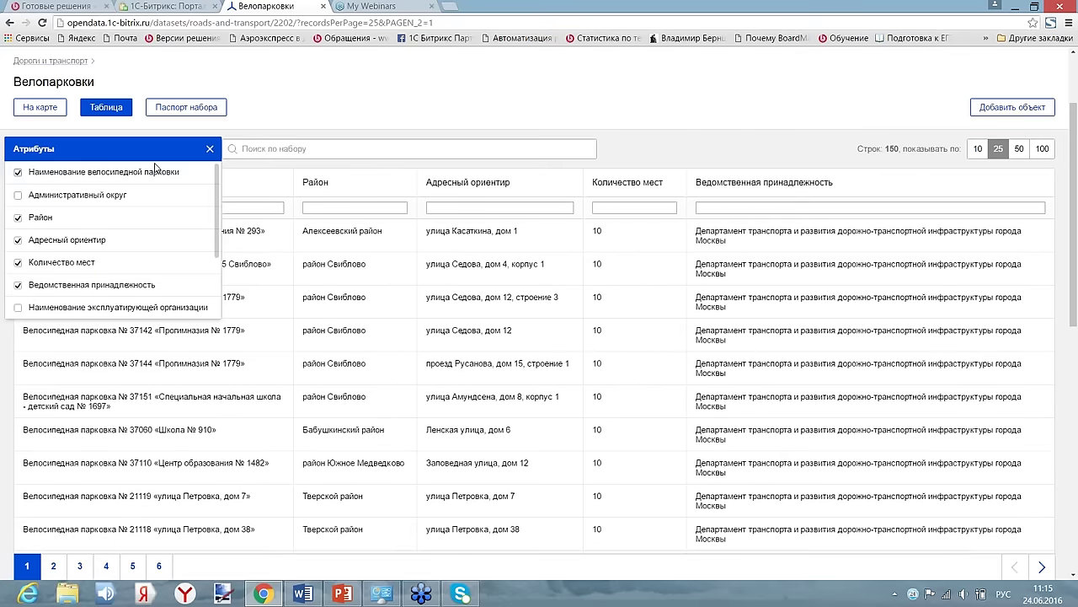
click(210, 148)
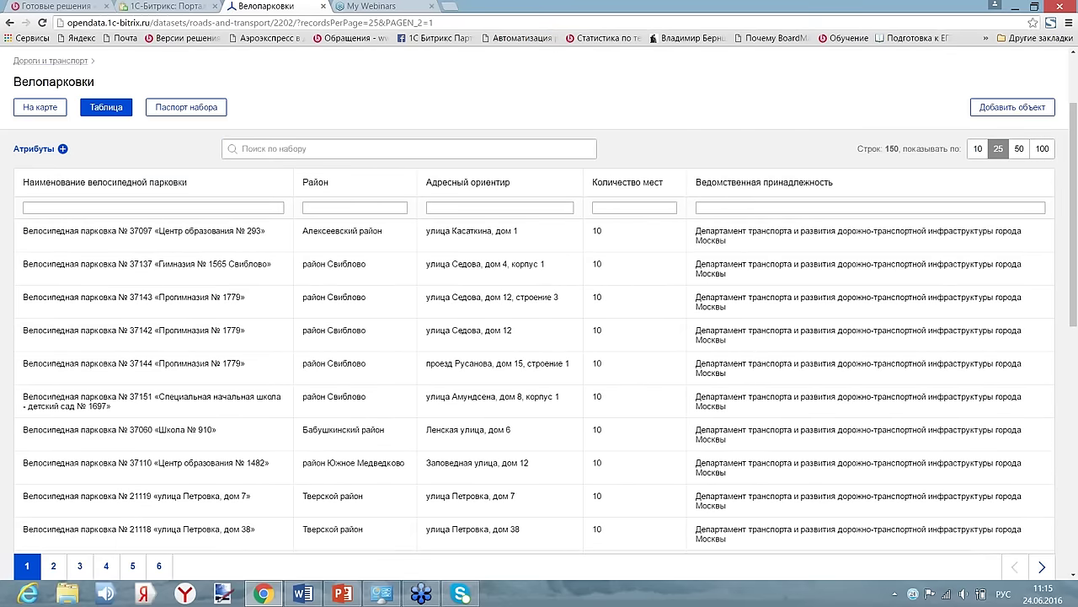
- Filter the Район column to район Южное Медведково and expand the first parking's details
click(365, 207)
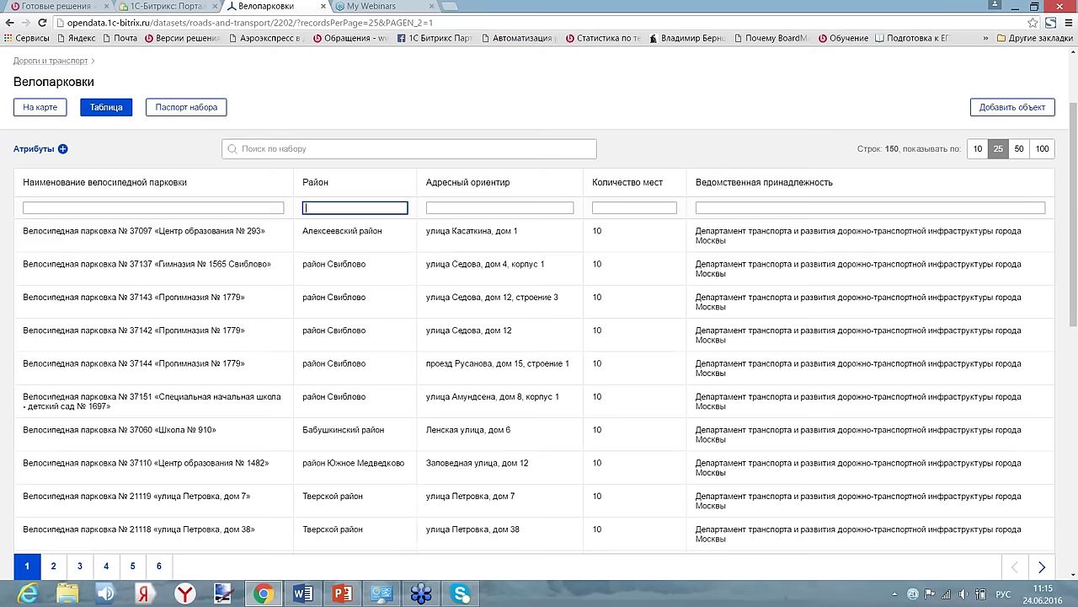
text(Мед)
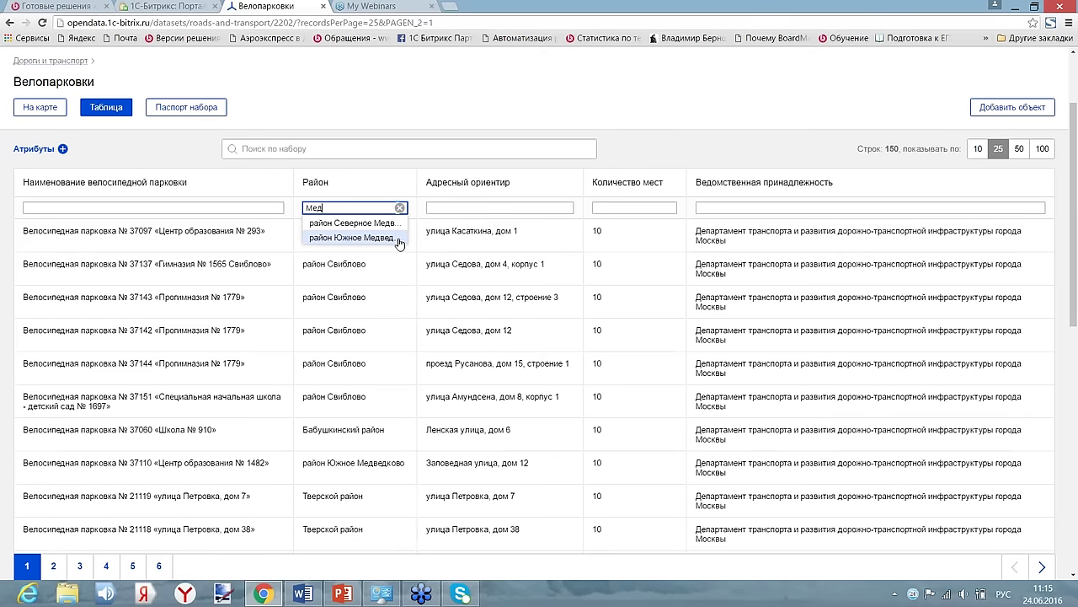
click(392, 238)
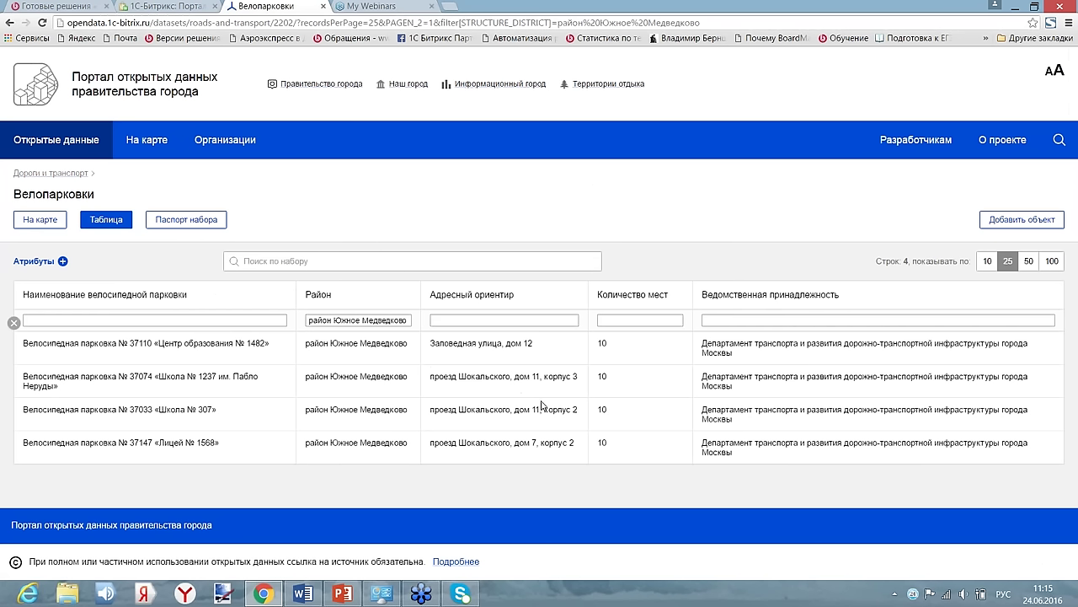
click(193, 355)
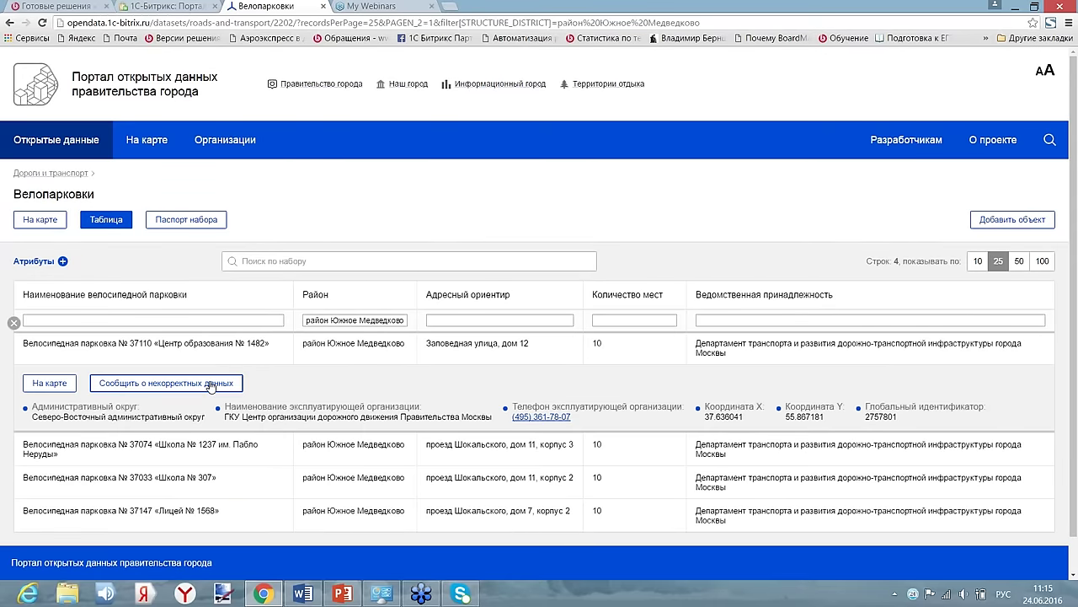
- Start an incorrect-data report for parking № 37110, correcting Количество мест to 15
click(211, 383)
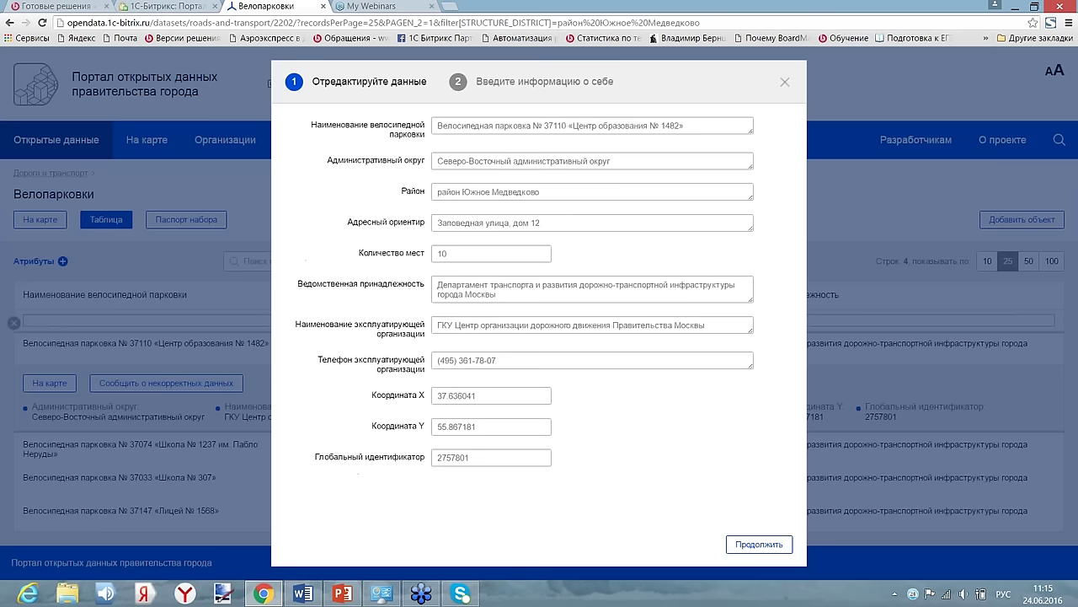
click(442, 253)
key(BackSpace)
text(5)
click(742, 541)
- Fill in the reporter's surname, first name and e-mail address, and send the report
click(548, 258)
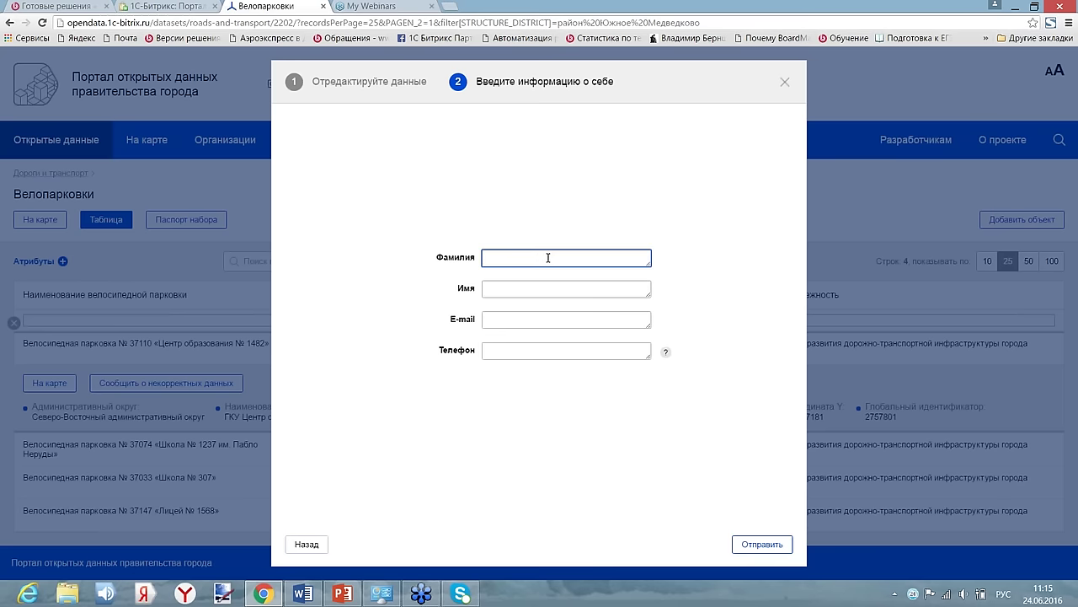
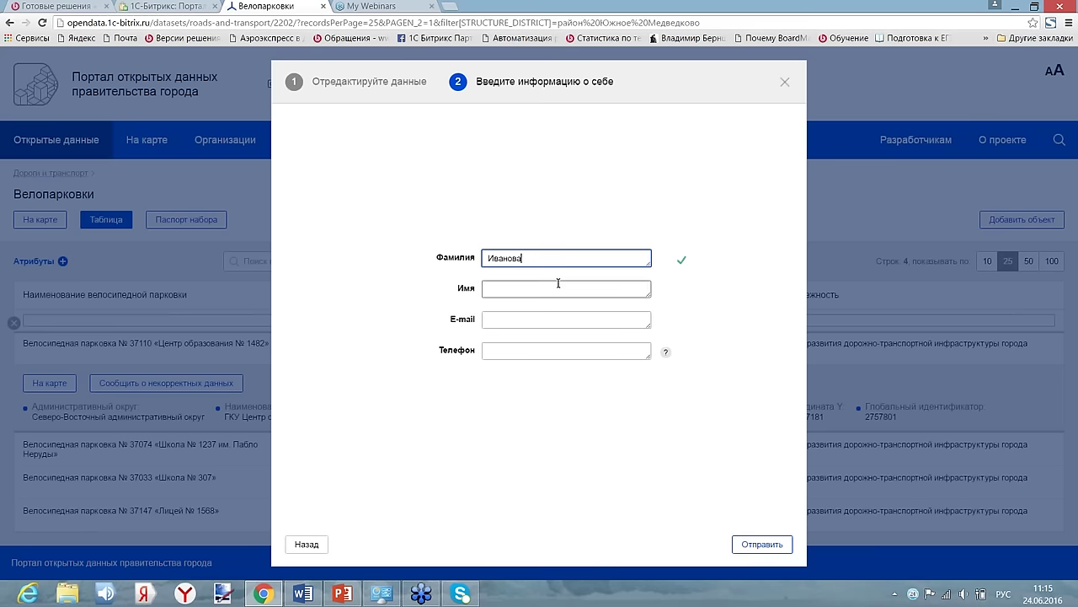
click(558, 285)
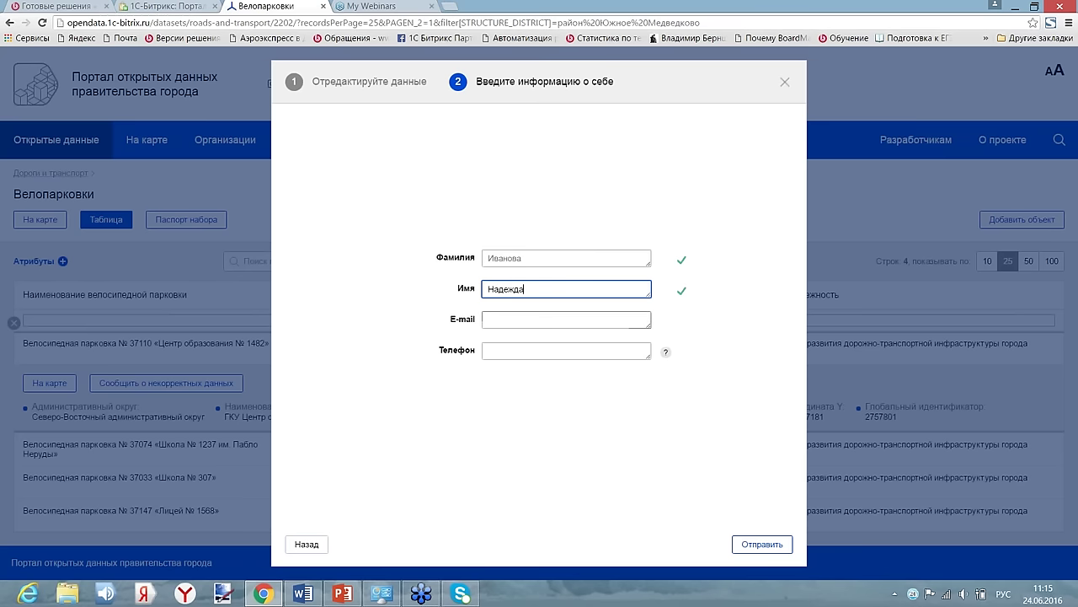
click(632, 320)
mouse_move(665, 351)
key(alt+shift)
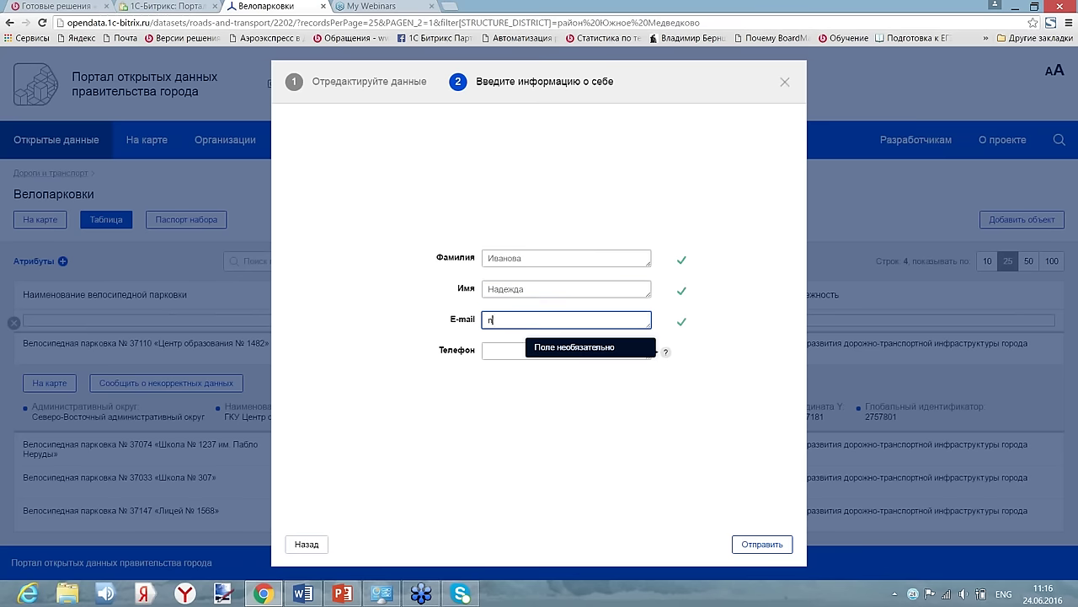
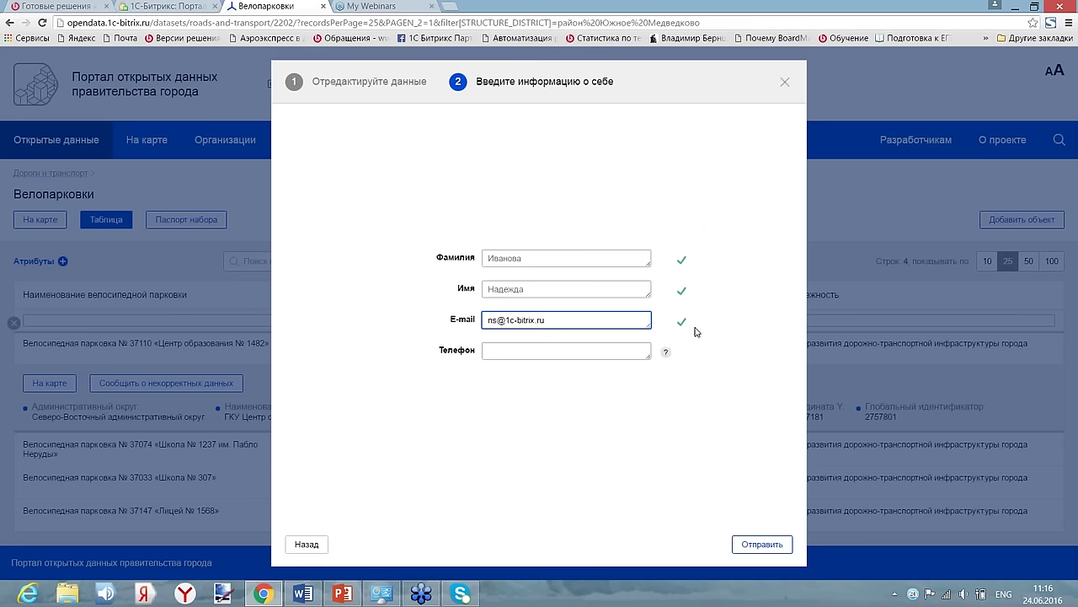
click(767, 552)
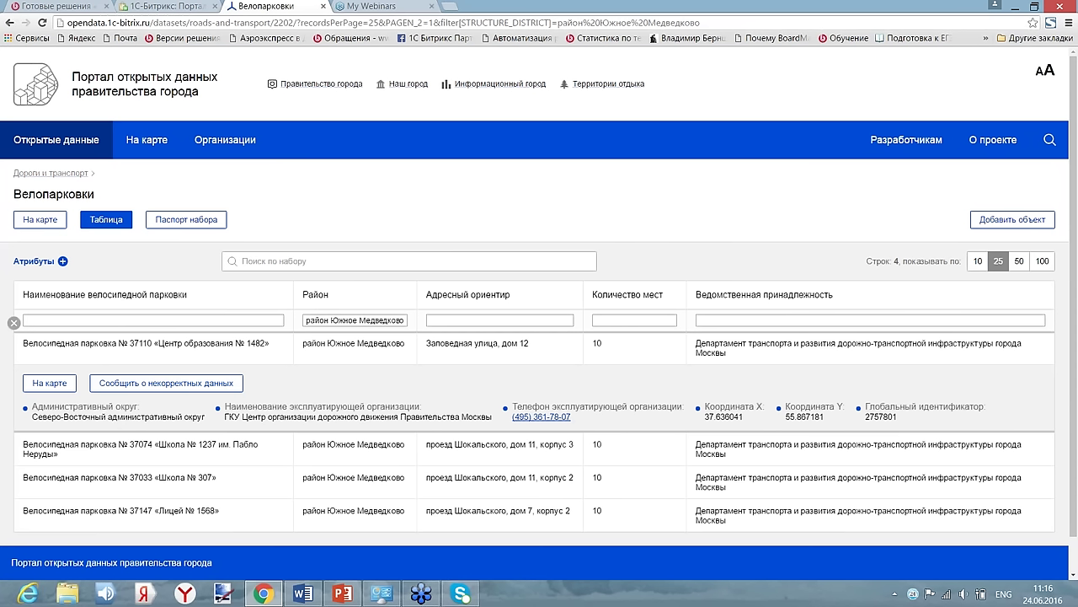
- Show the Велопарковки subcategory from Дороги и транспорт as objects on the map
click(41, 220)
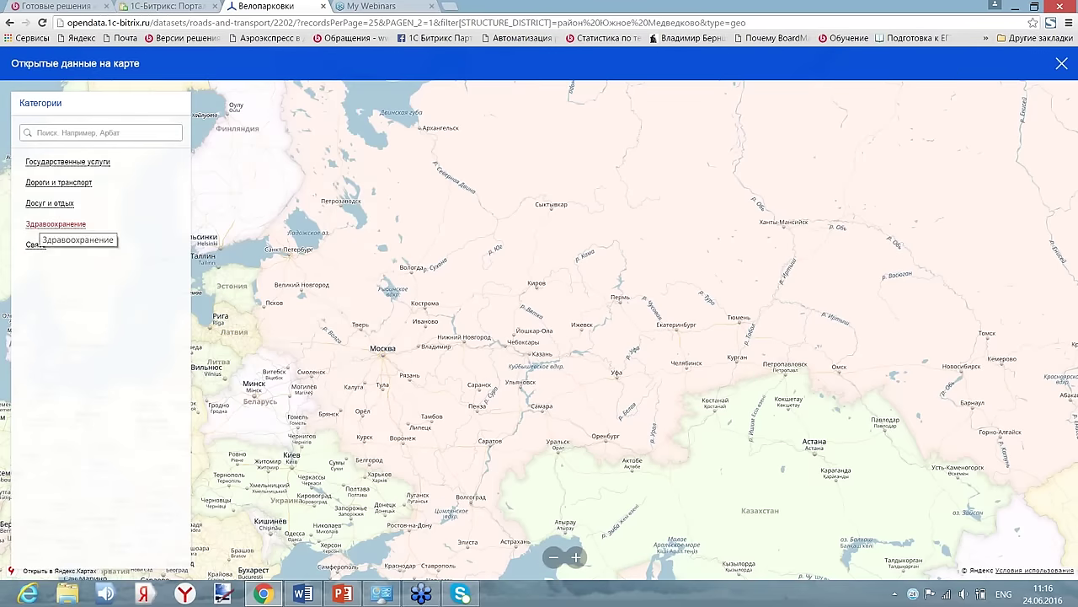
click(59, 182)
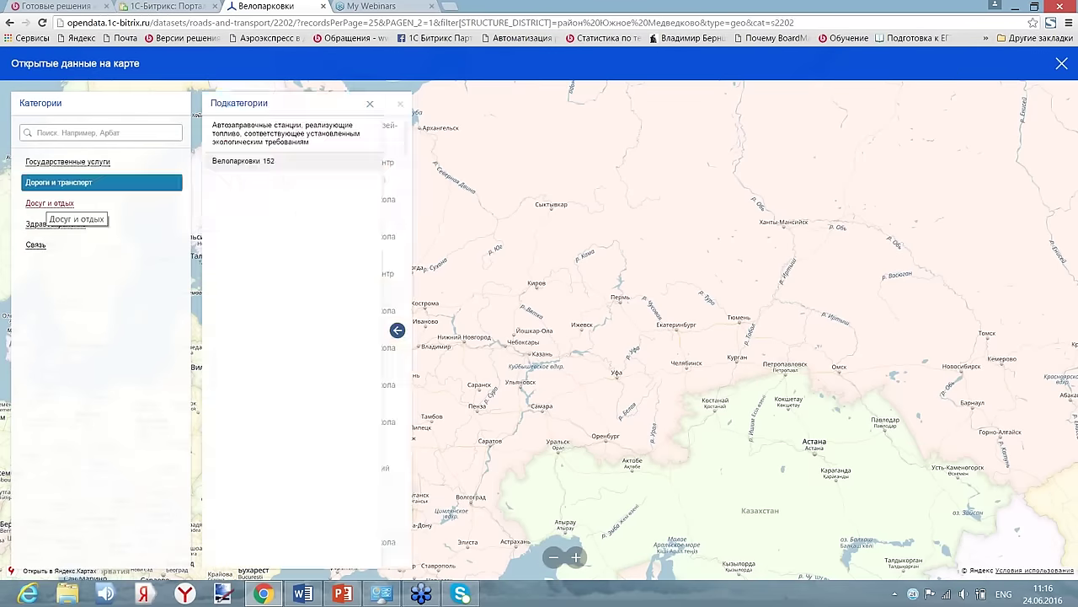
click(247, 166)
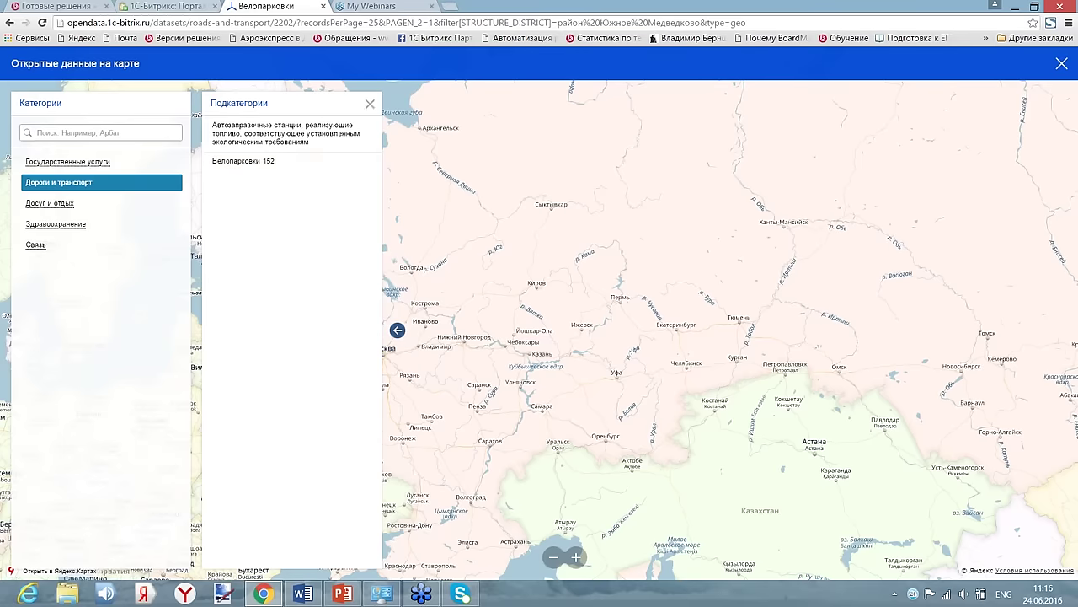
click(399, 334)
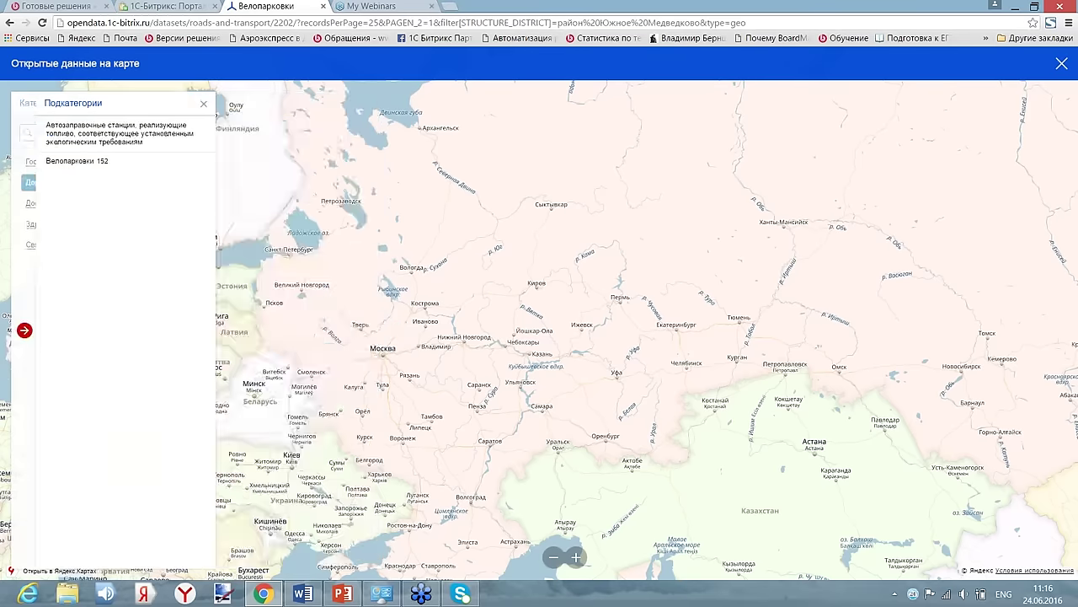
scroll(402, 345, up, 1)
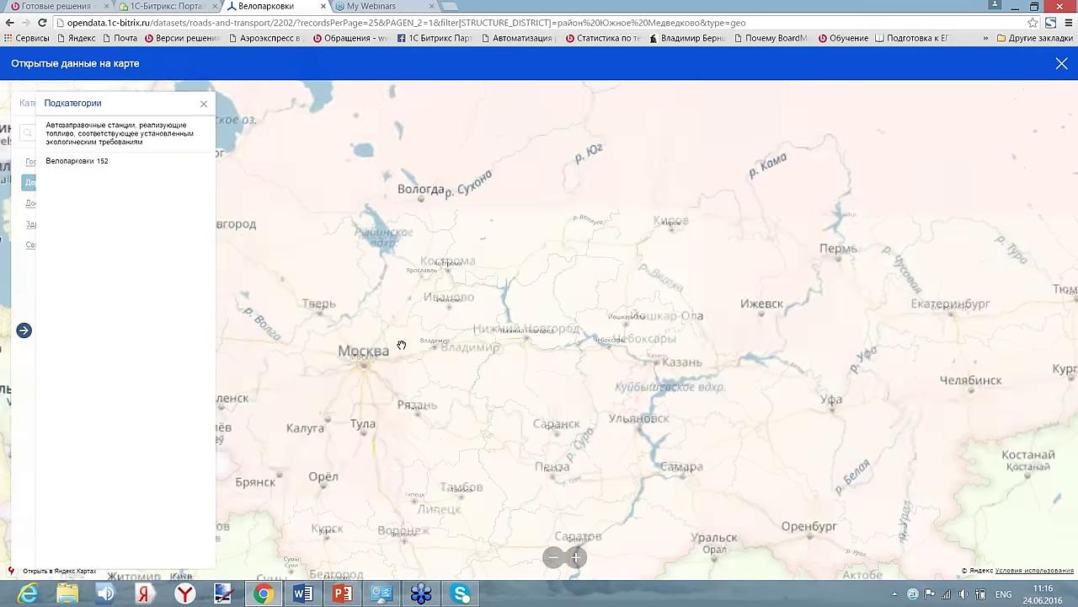
click(77, 161)
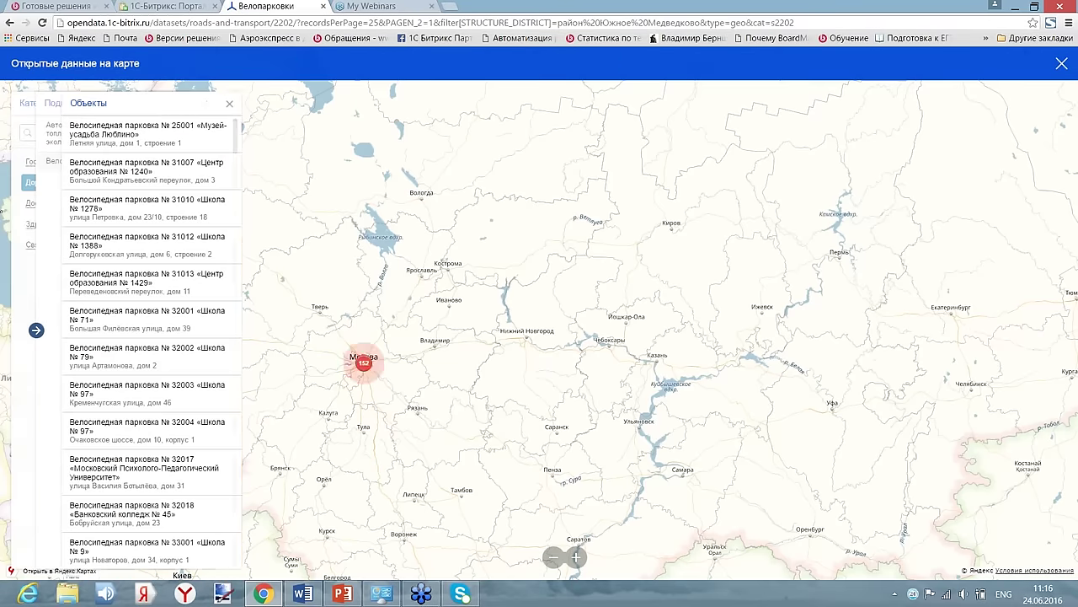
- Zoom into the Moscow cluster of 152 parkings and open bike parking № 21035's details
click(364, 362)
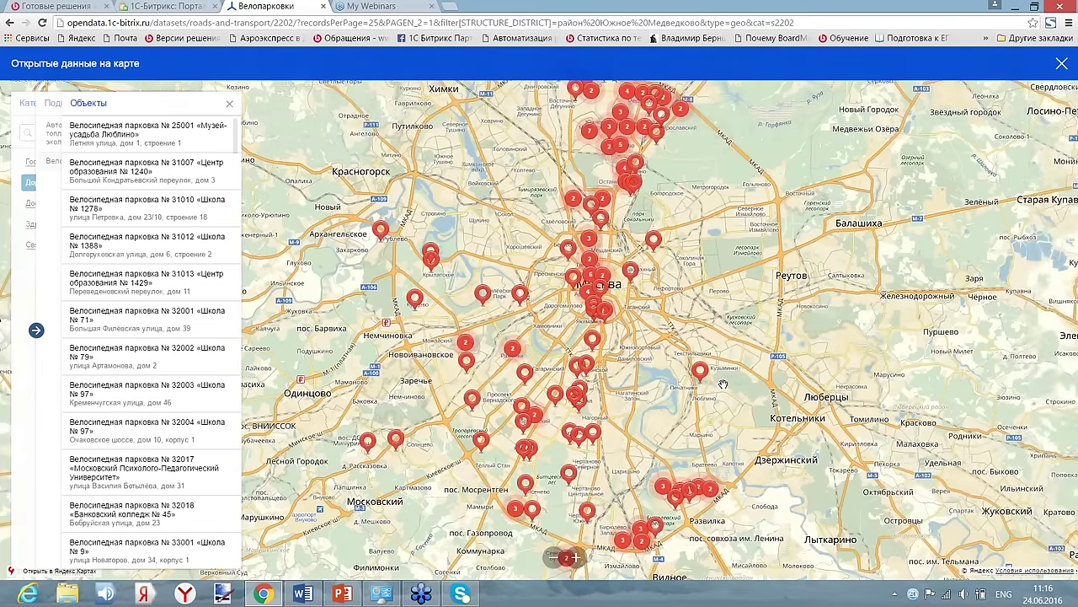
scroll(723, 384, up, 1)
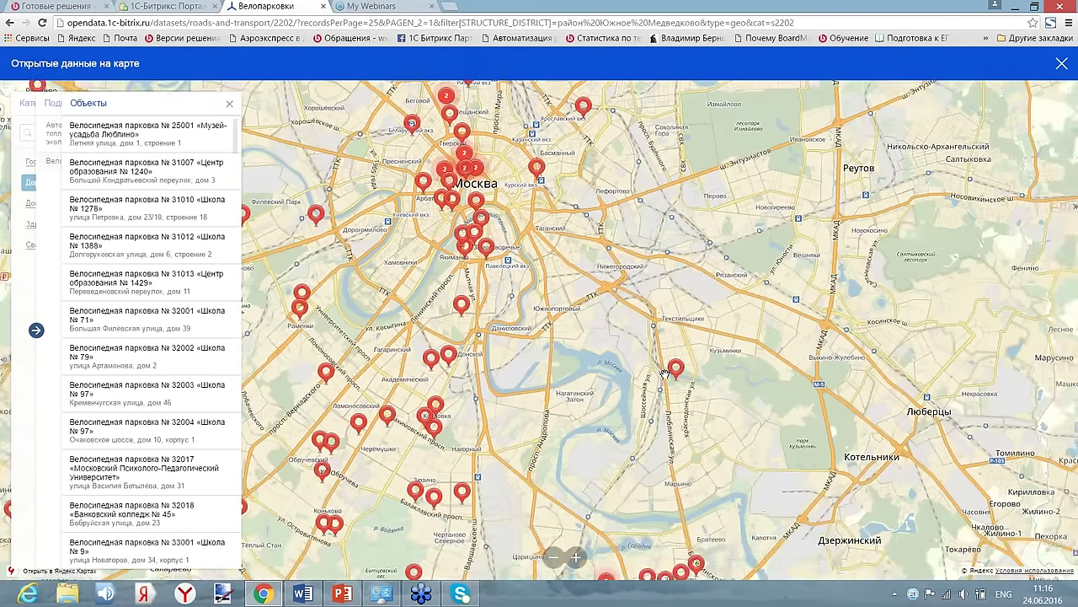
drag(564, 324, 691, 415)
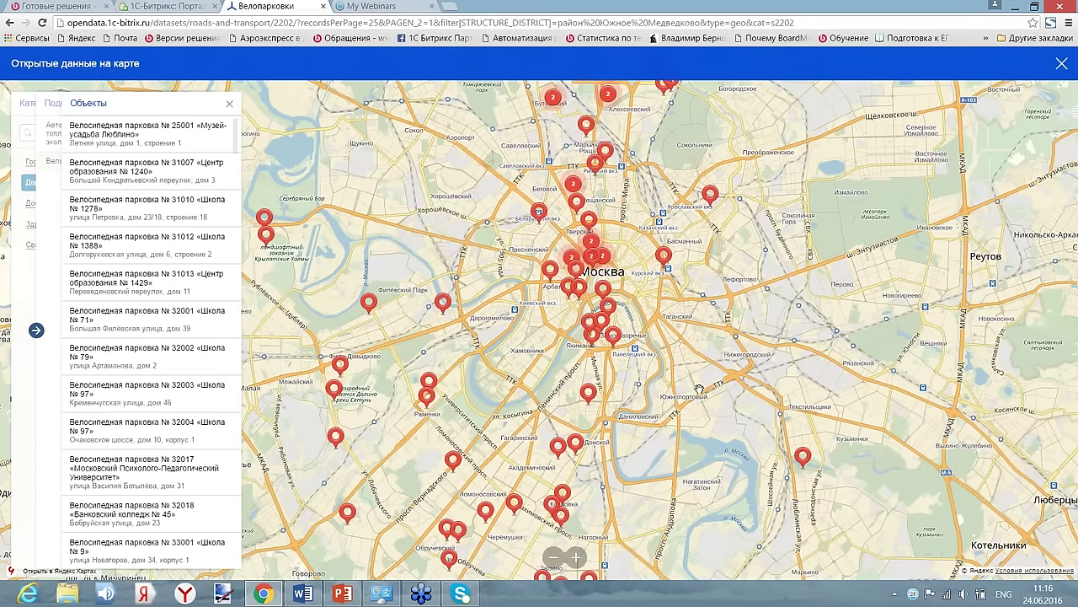
click(614, 335)
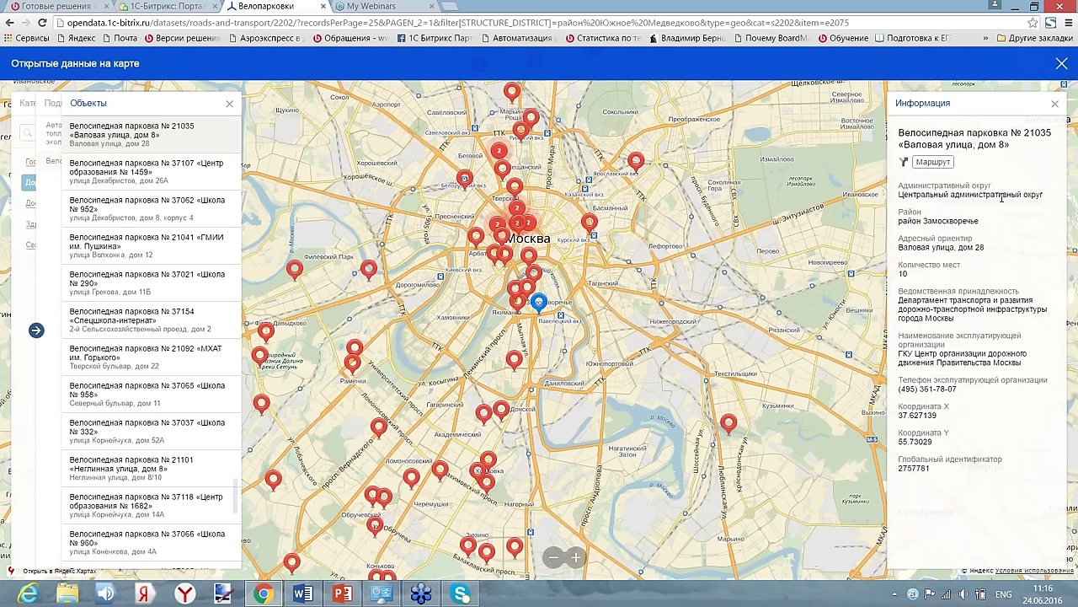
- Route from Борисовский проезд to bike parking № 21035, about 23 minutes and 16 km
click(935, 162)
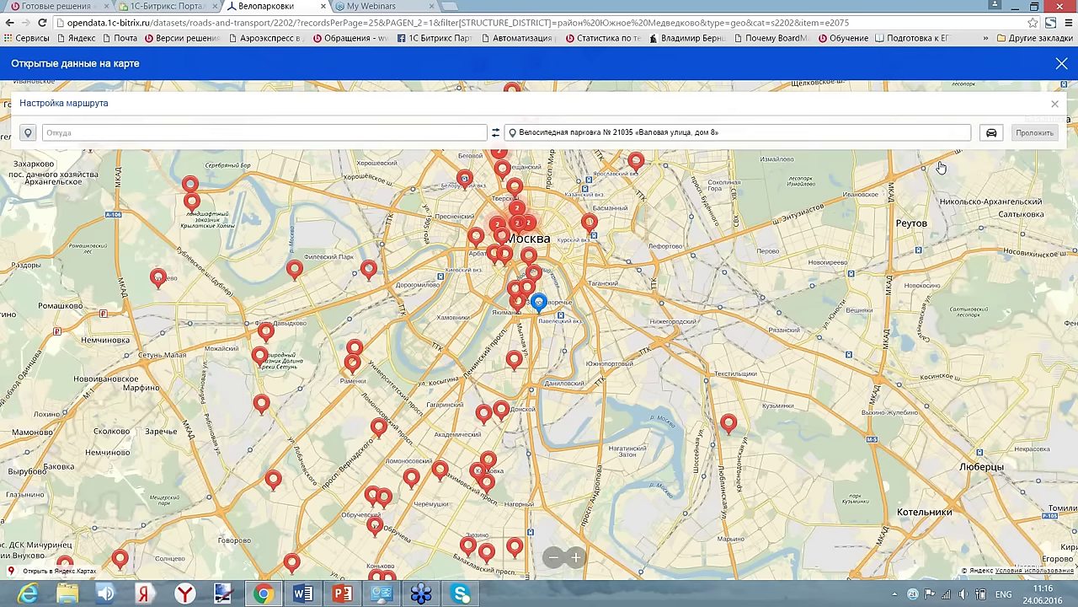
click(401, 133)
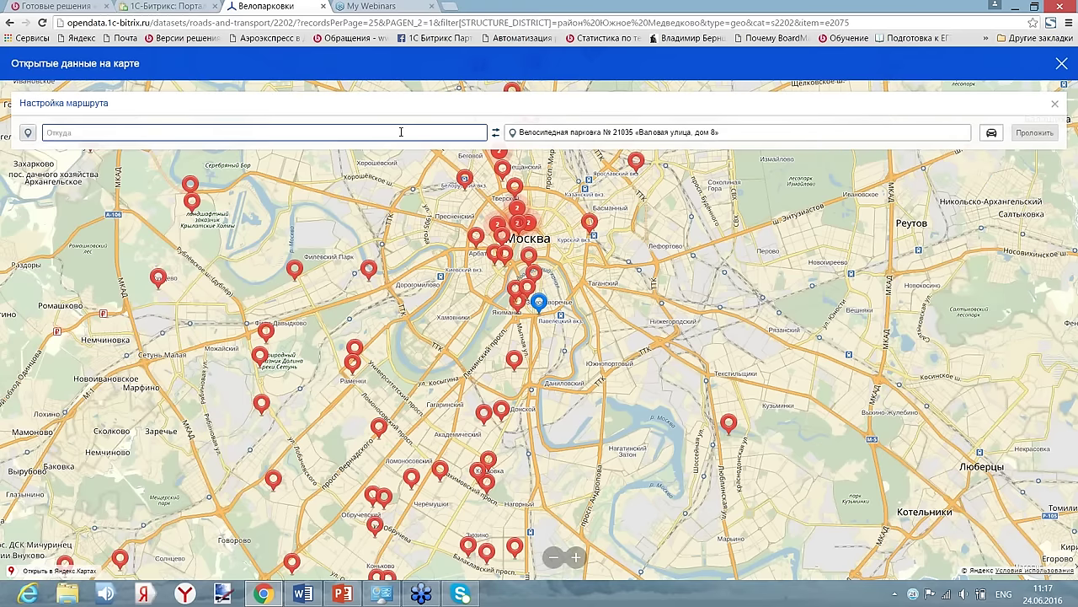
key(alt+shift)
text(Б)
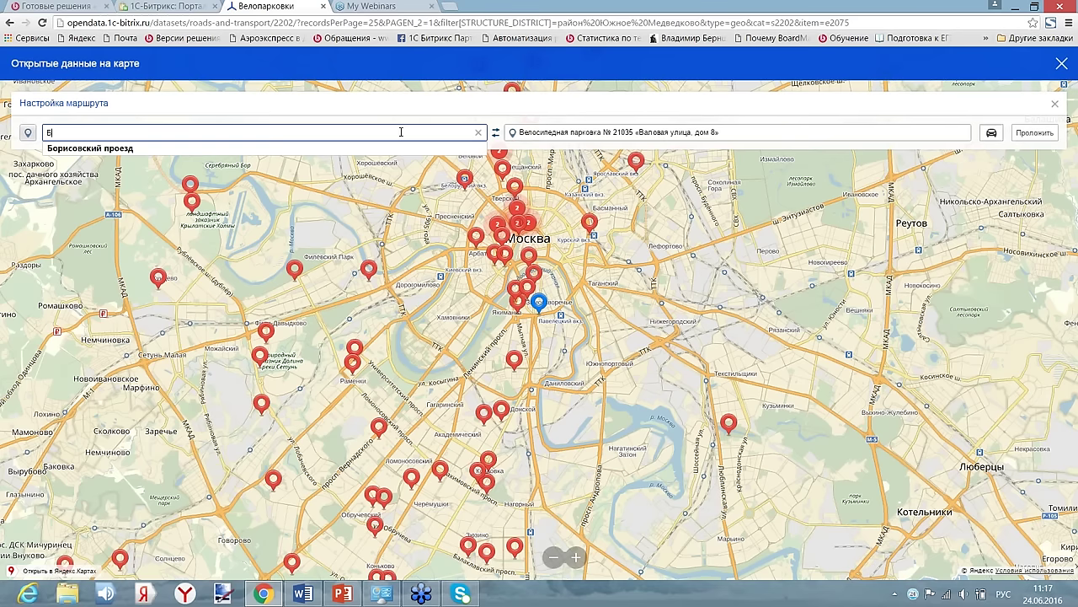
click(313, 151)
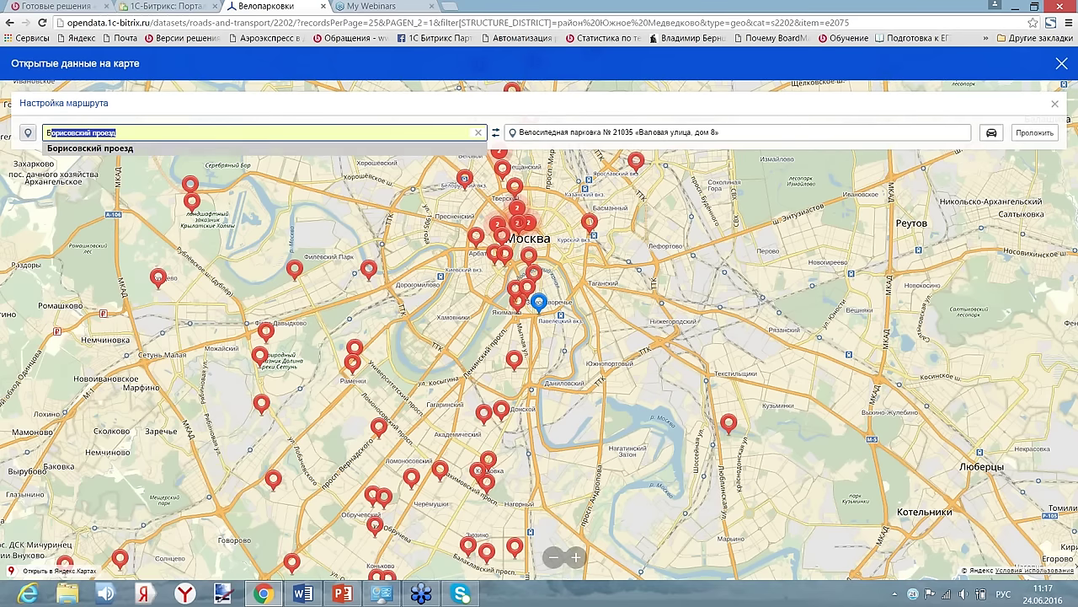
click(1032, 133)
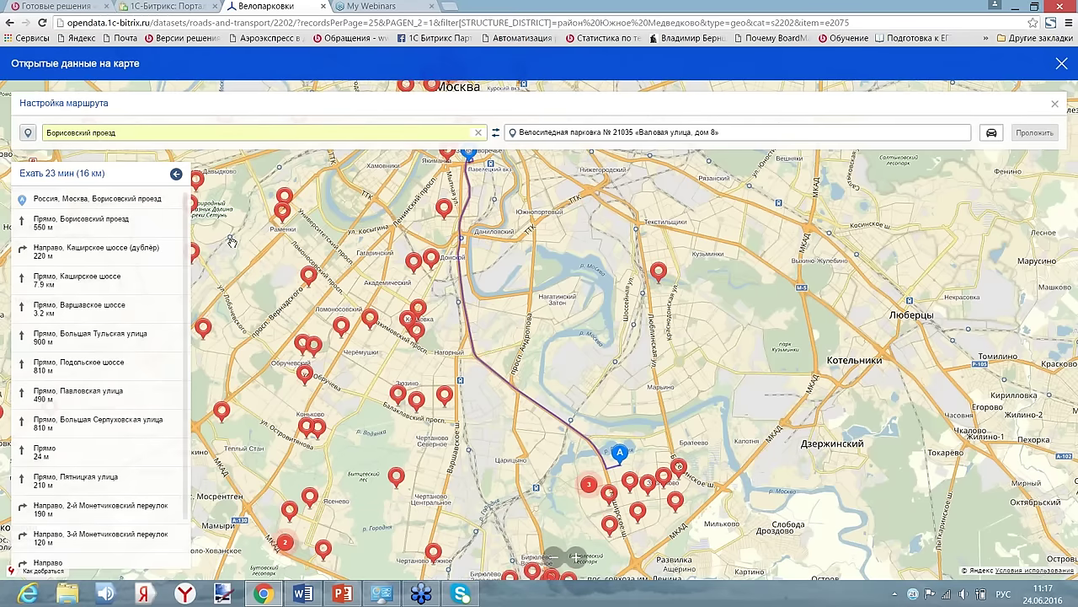
scroll(188, 273, down, 2)
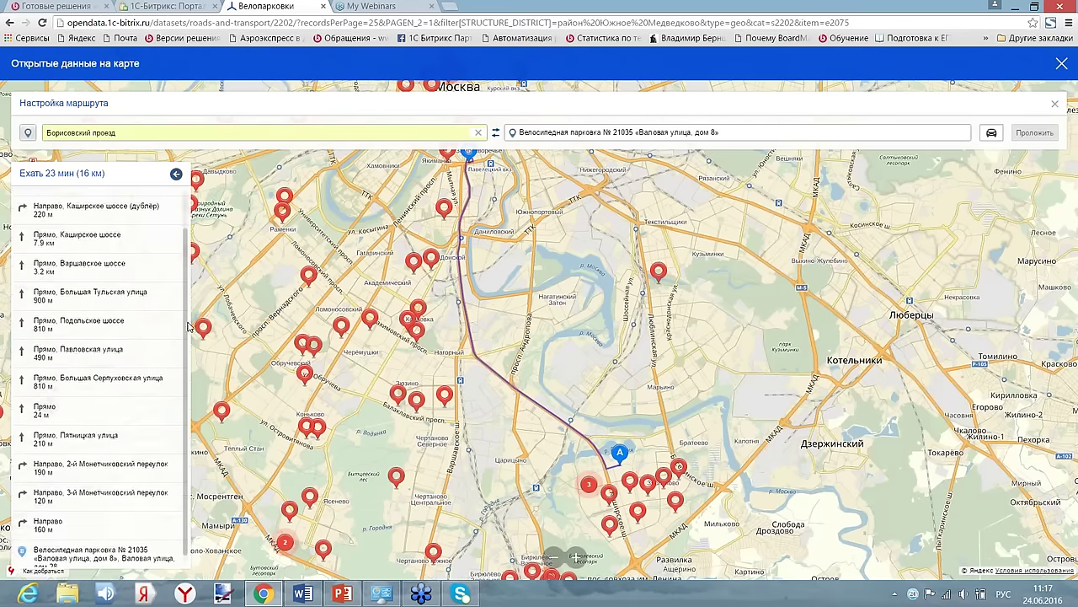
scroll(194, 282, up, 2)
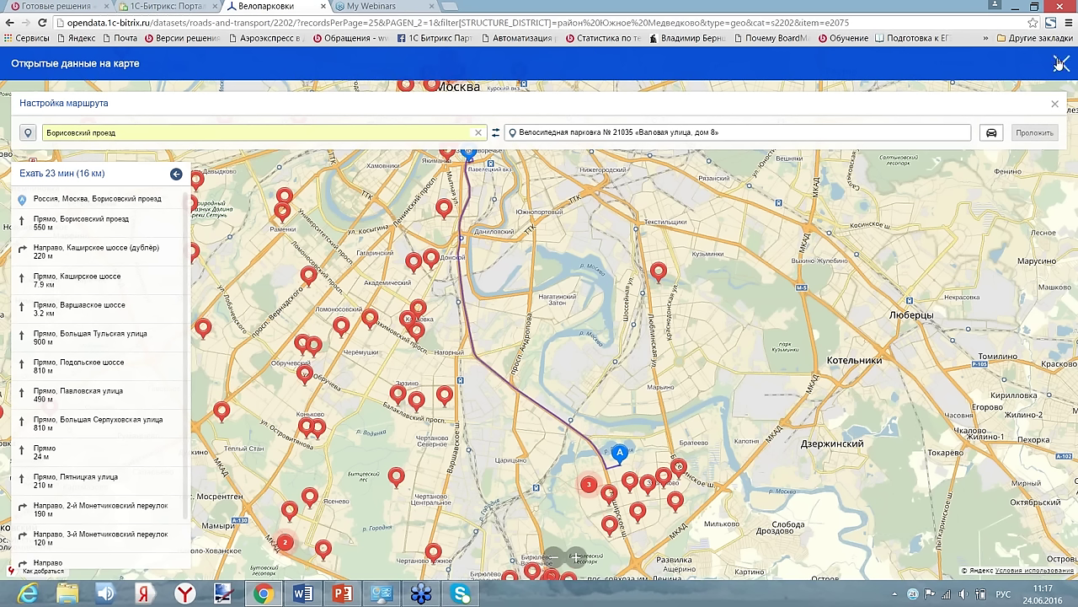
- Close the map overlay to return to the Южное Медведково-filtered Велопарковки table
click(1057, 66)
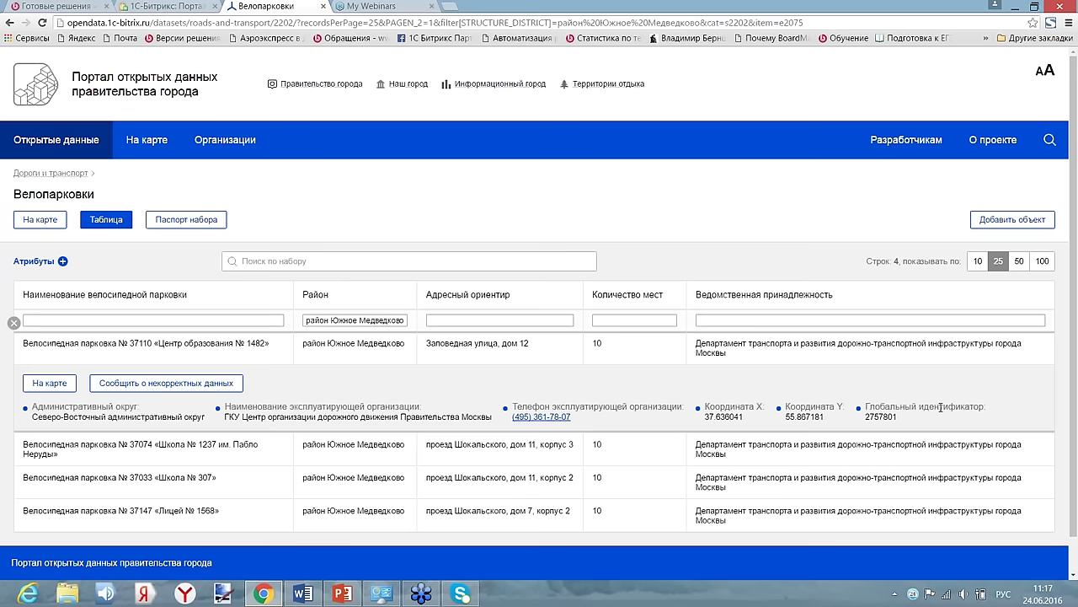
- Go from the portal home through Организации to the Аптеки dataset's 100-row table
click(121, 86)
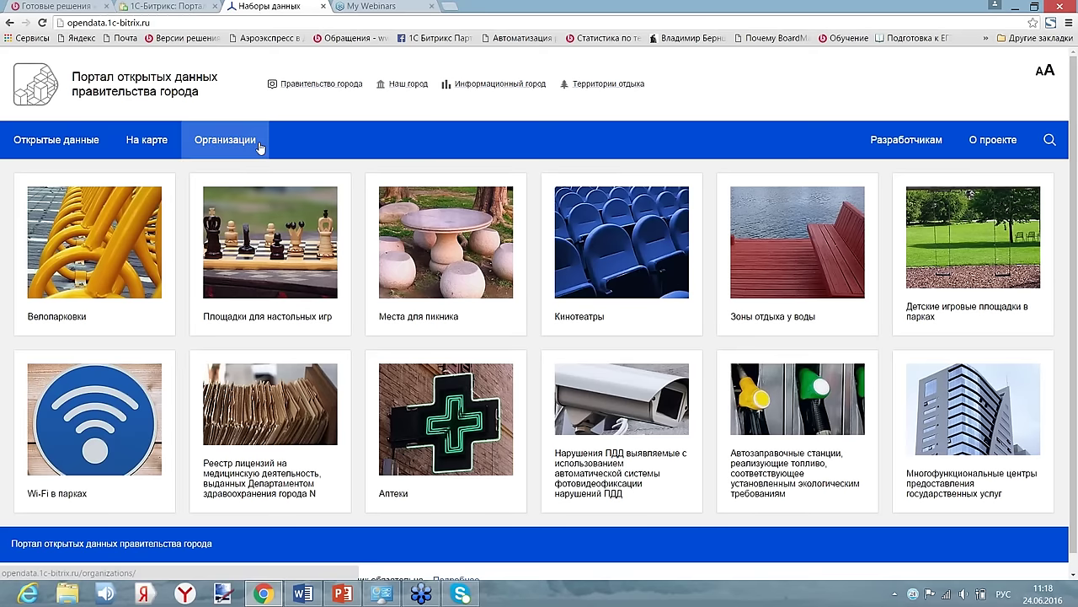
click(240, 139)
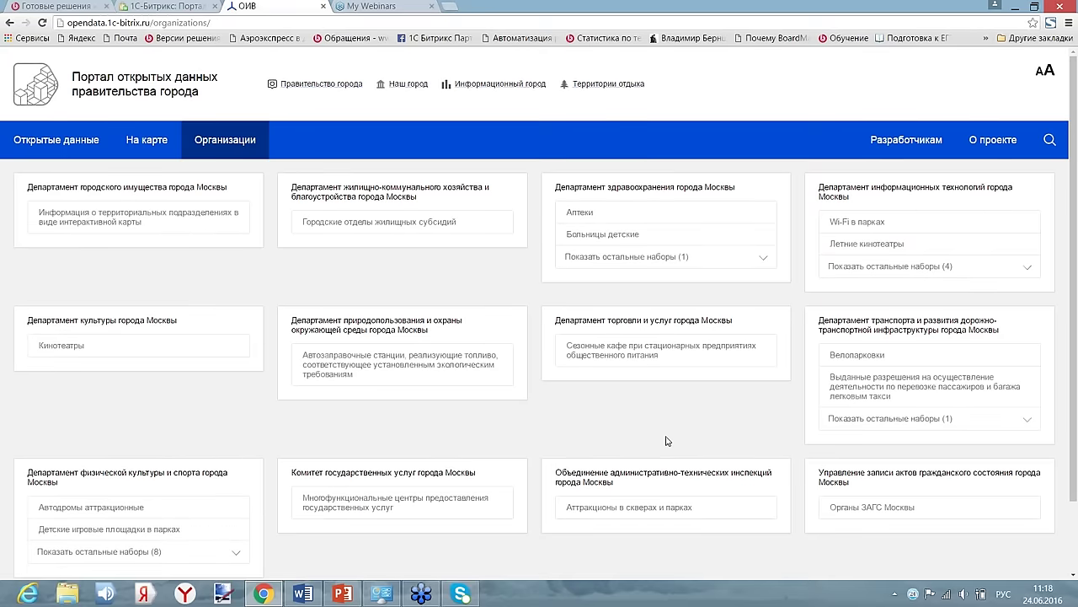
scroll(668, 439, down, 1)
scroll(668, 439, up, 1)
click(577, 217)
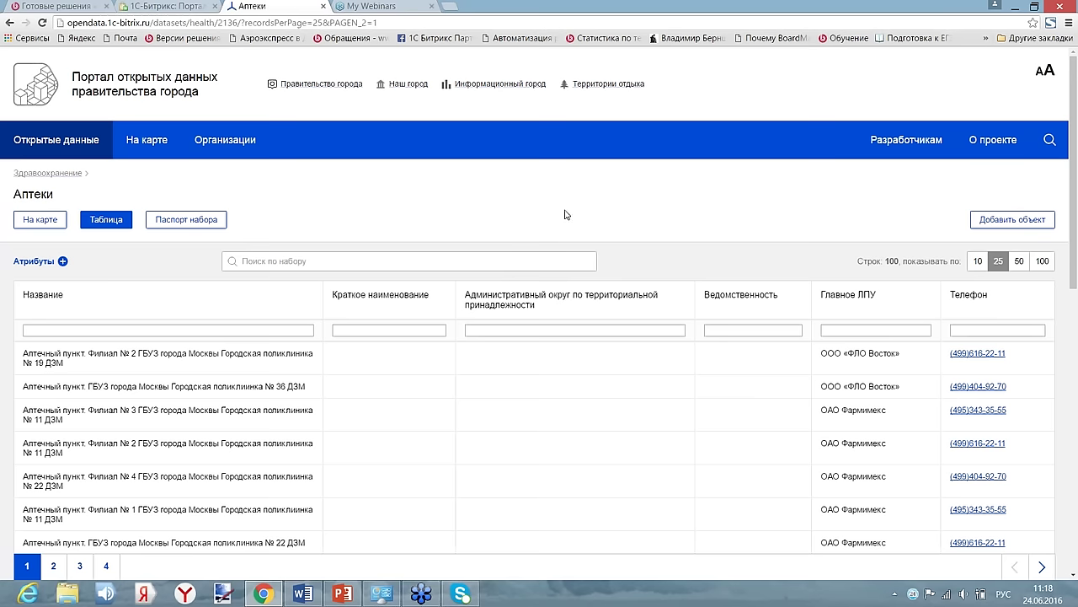
- Open the Аптеки passport (ID 2136-pharmacy) and scroll to its two CSV versions
click(210, 221)
scroll(720, 356, down, 3)
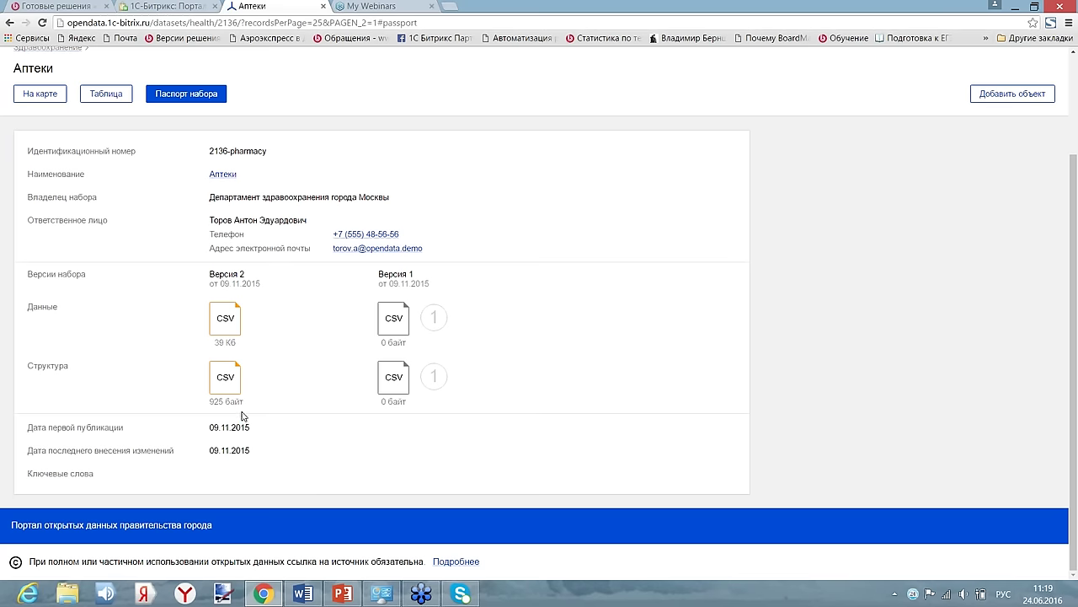
scroll(281, 113, up, 3)
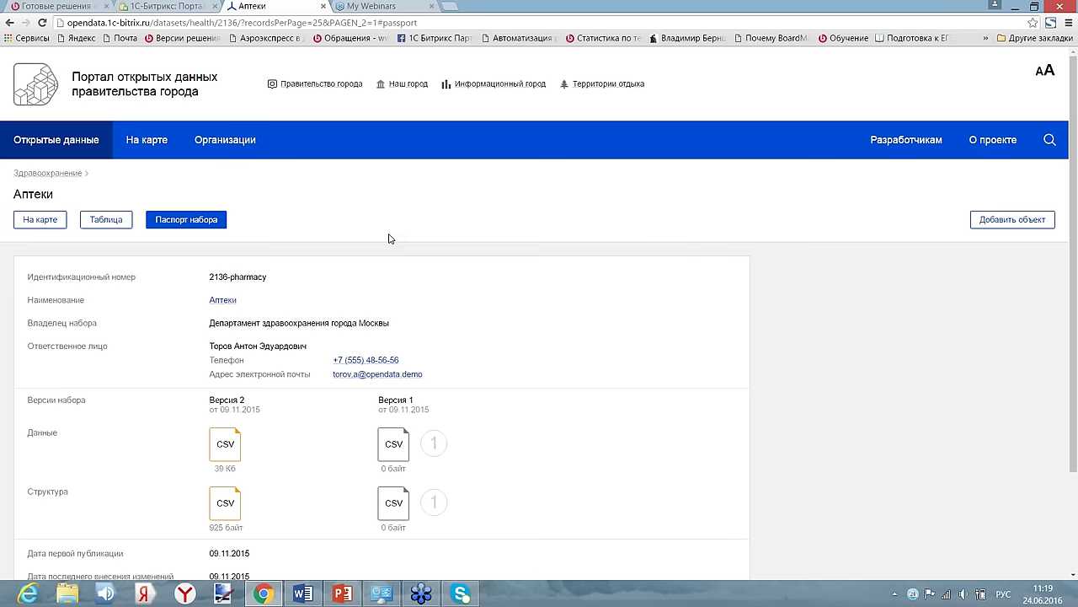
mouse_move(1068, 27)
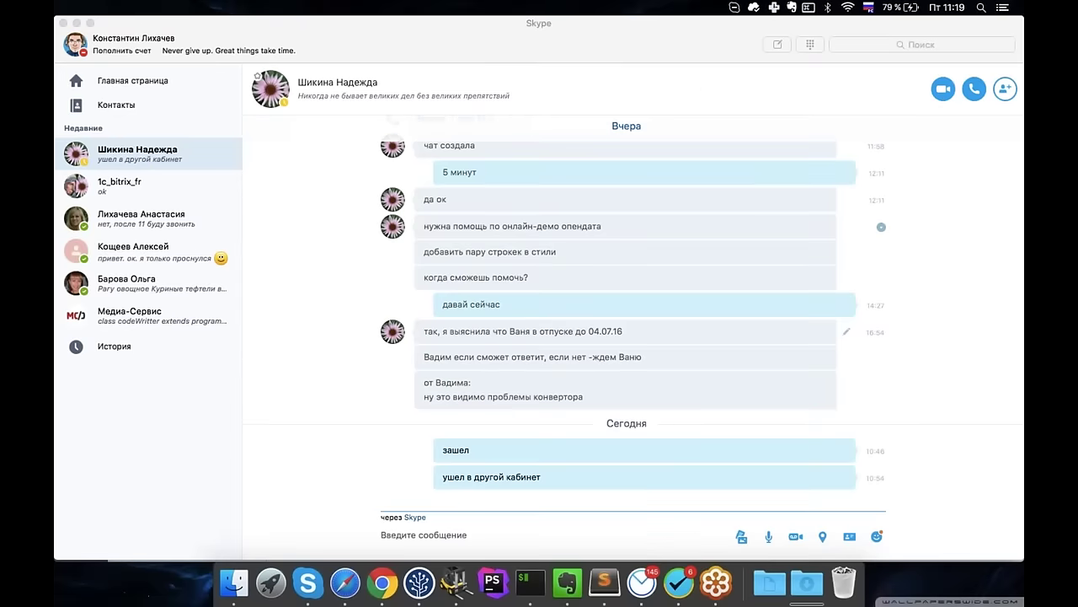
- Switch between Skype and the full-screen setup wizard, ending on the Начало настройки step
key(ctrl+Right)
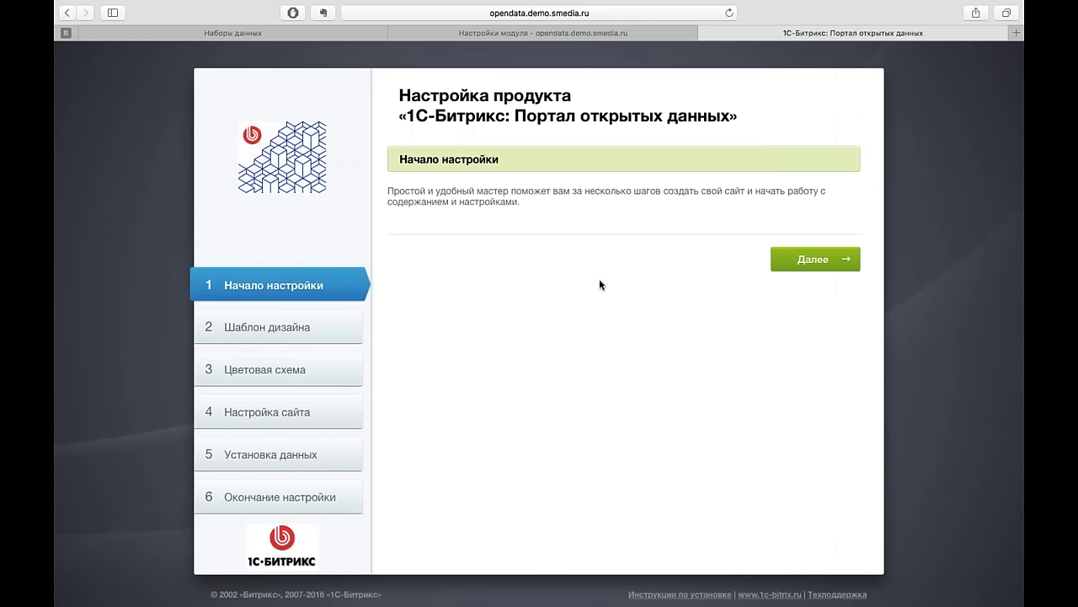
key(ctrl+Left)
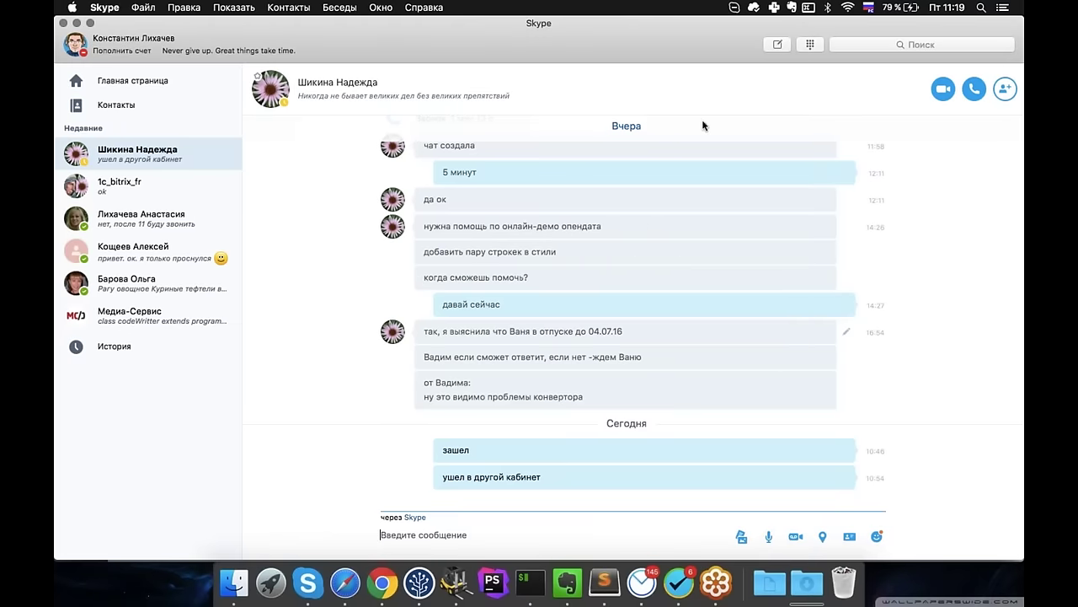
key(ctrl+Right)
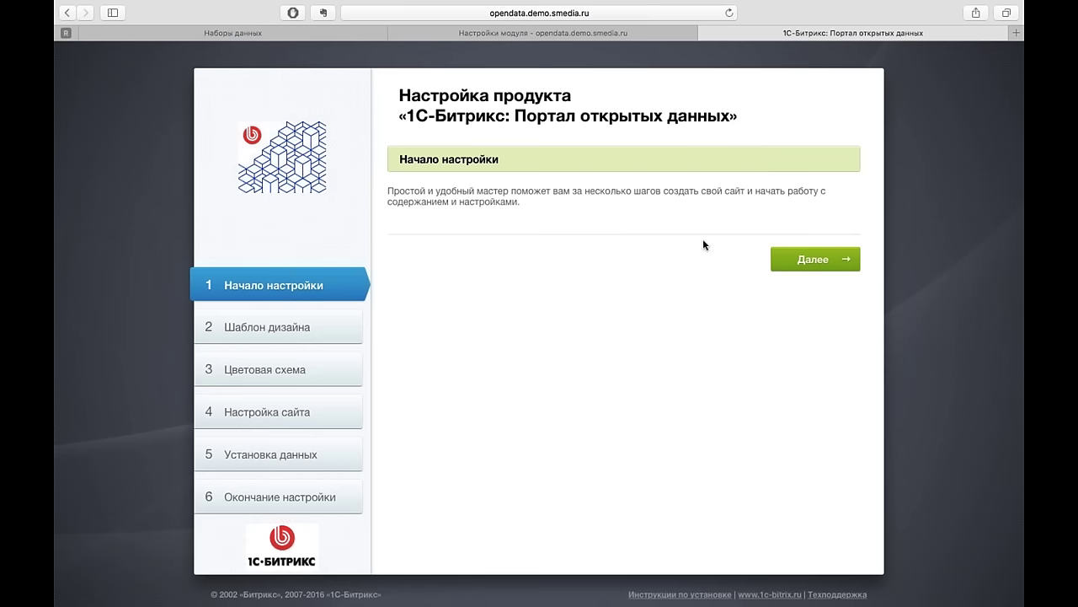
- Accept the template, pick the dark colour scheme and reach the Настройка сайта step's site name
click(810, 258)
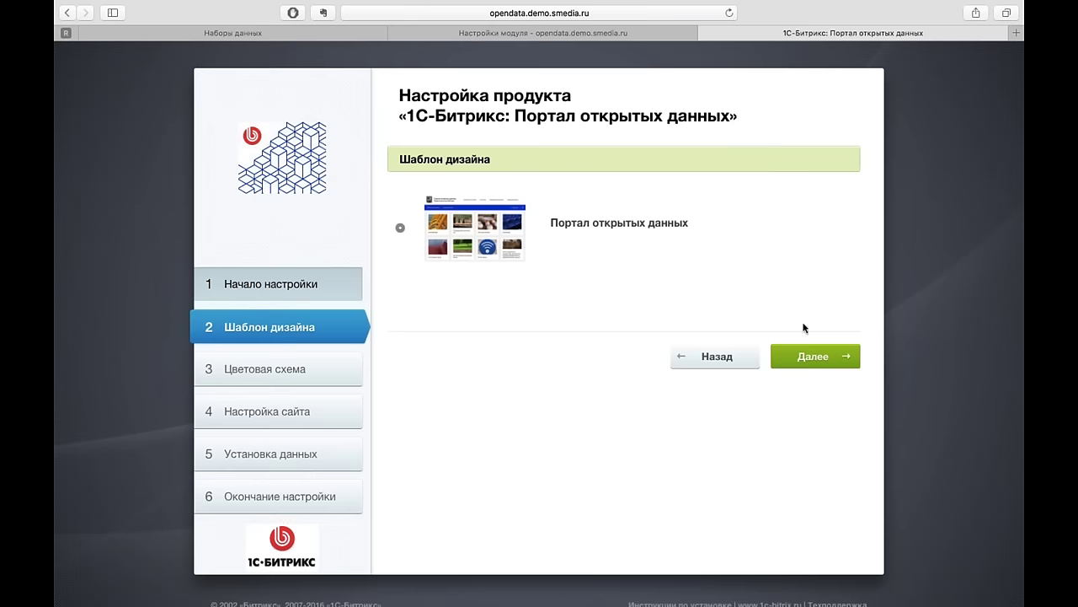
click(817, 360)
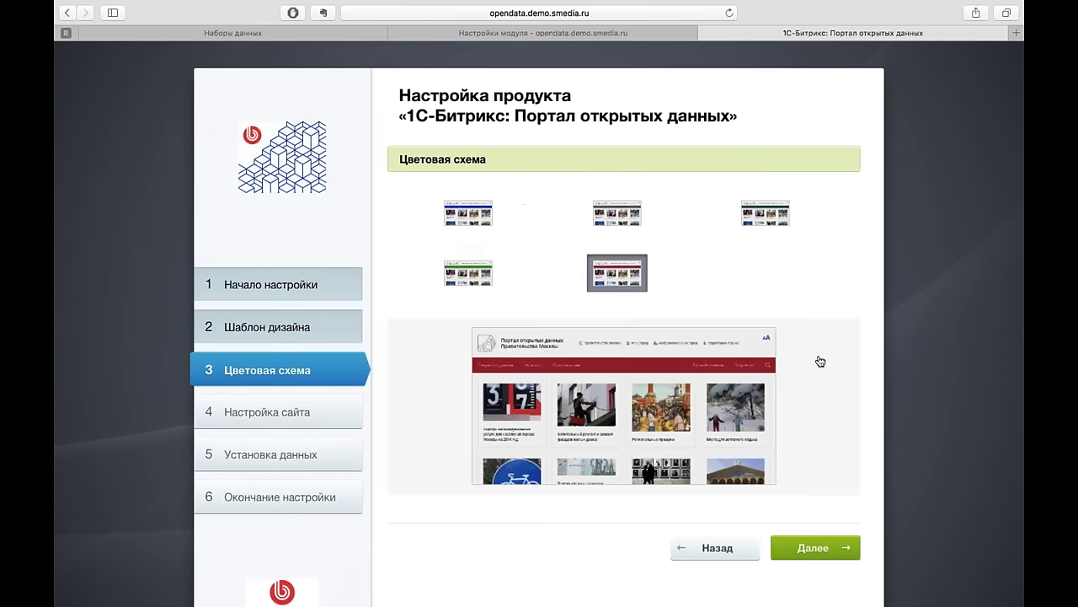
click(775, 217)
click(641, 212)
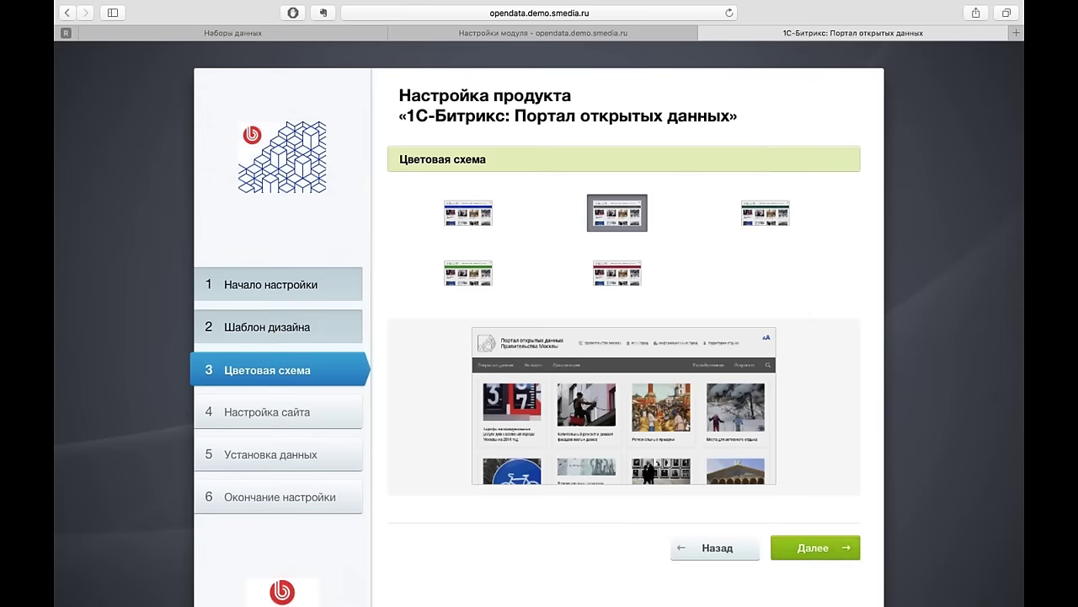
click(818, 550)
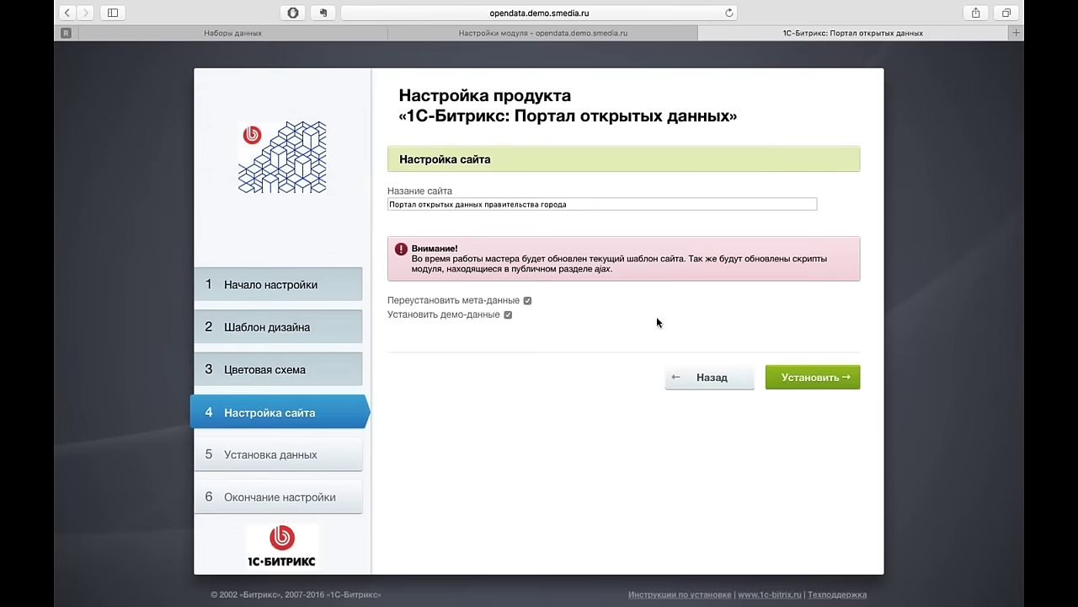
click(598, 206)
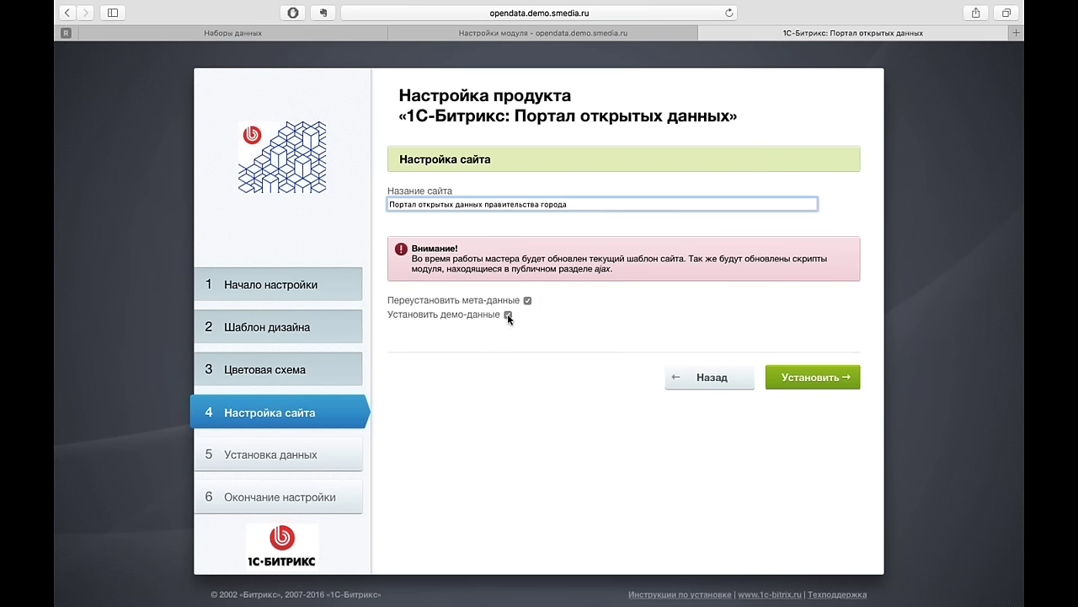
key(Return)
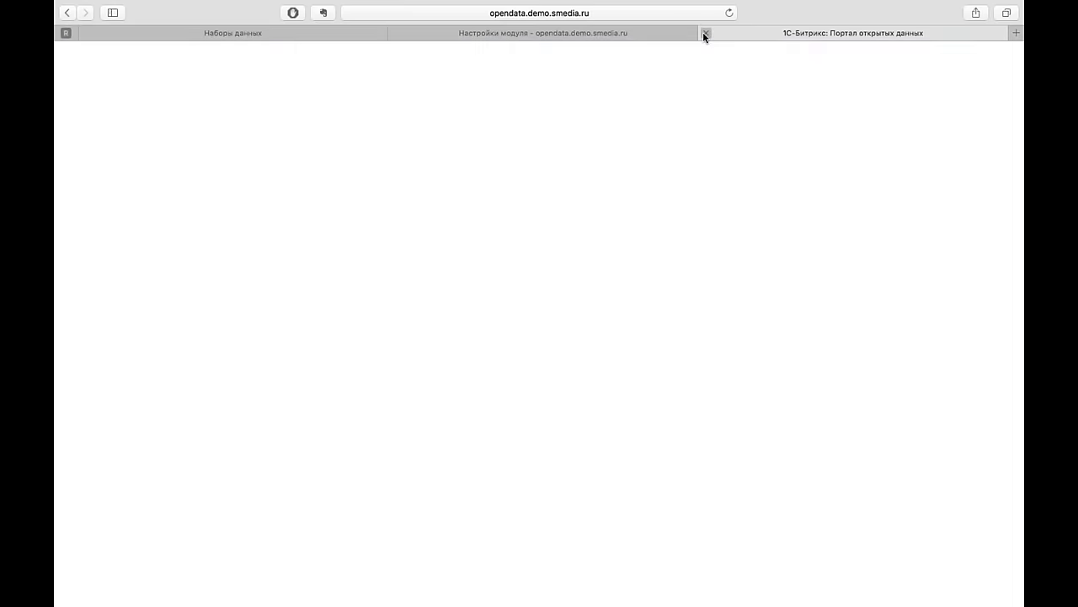
- Close the wizard and open the Наборы данных (паспорта) sections list from the Content tree
click(705, 35)
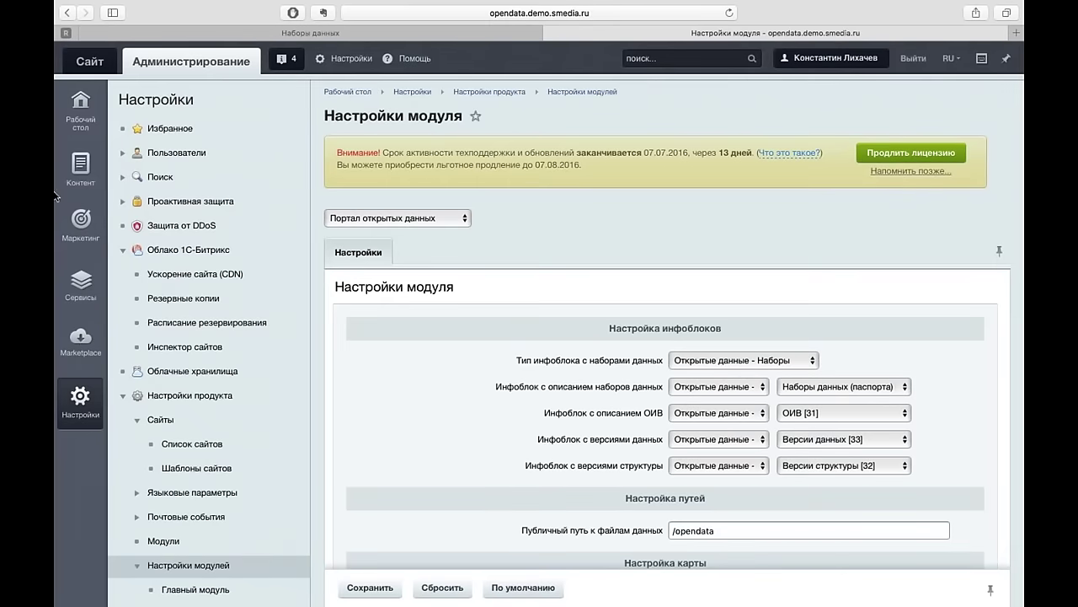
click(81, 166)
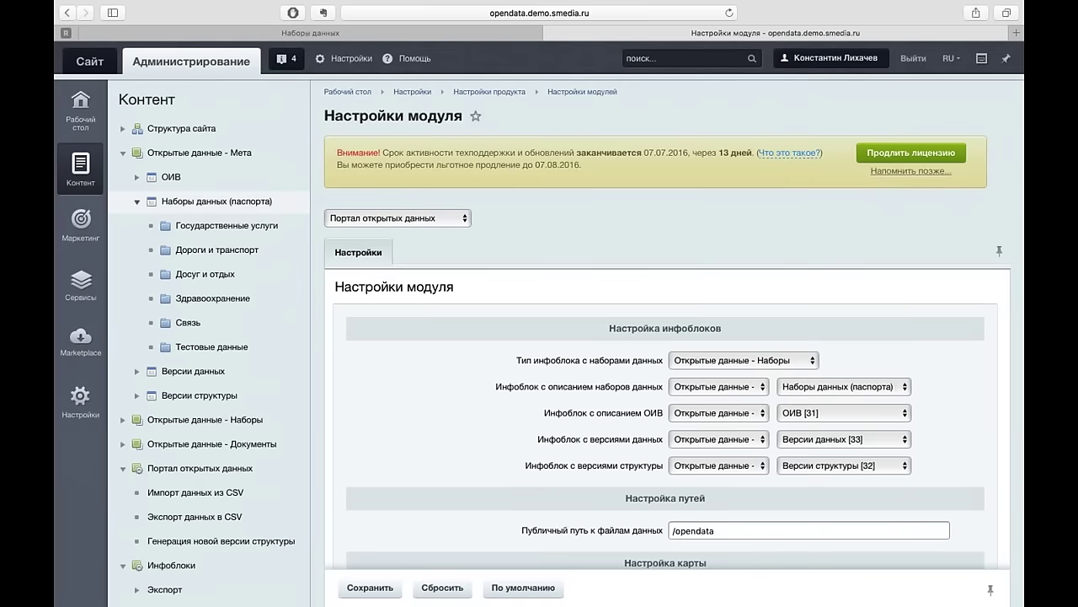
click(136, 202)
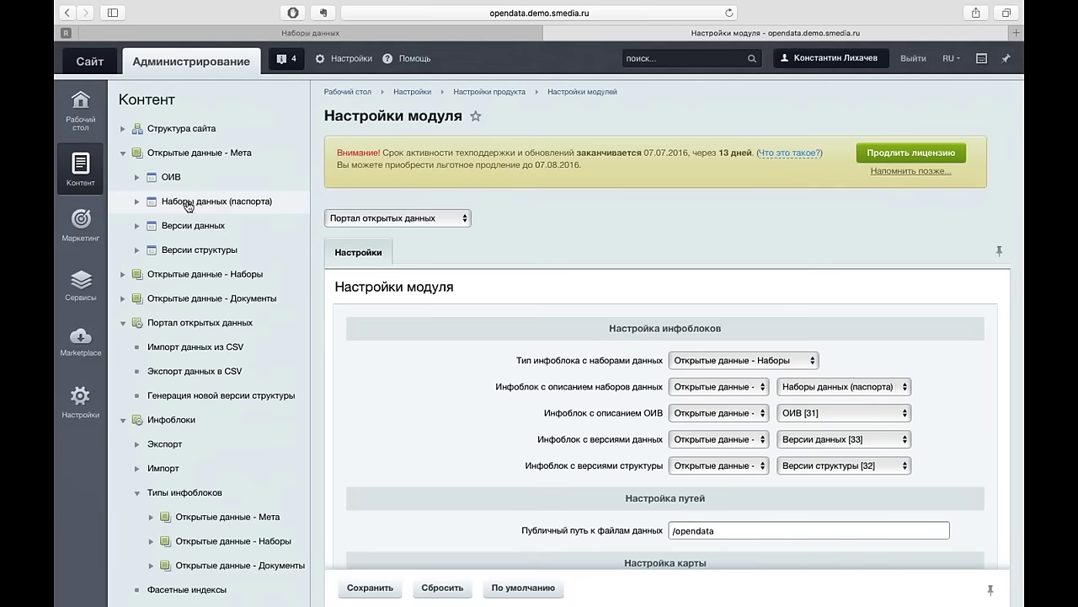
click(243, 208)
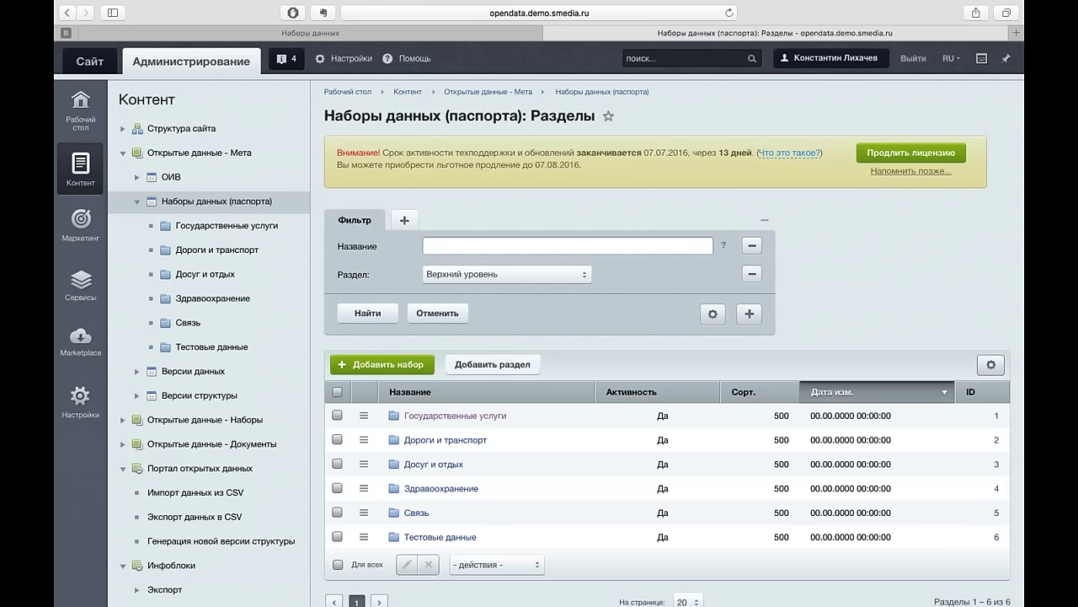
- Create the section 'Тестовый 2' and start adding a dataset inside it
click(498, 366)
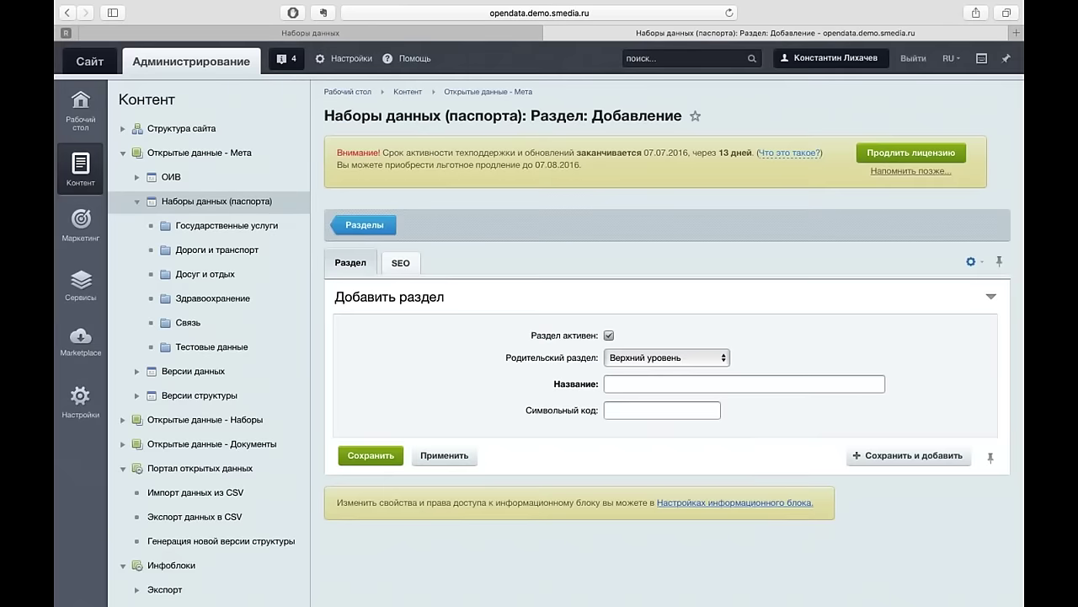
text(Тестовый 2)
click(370, 455)
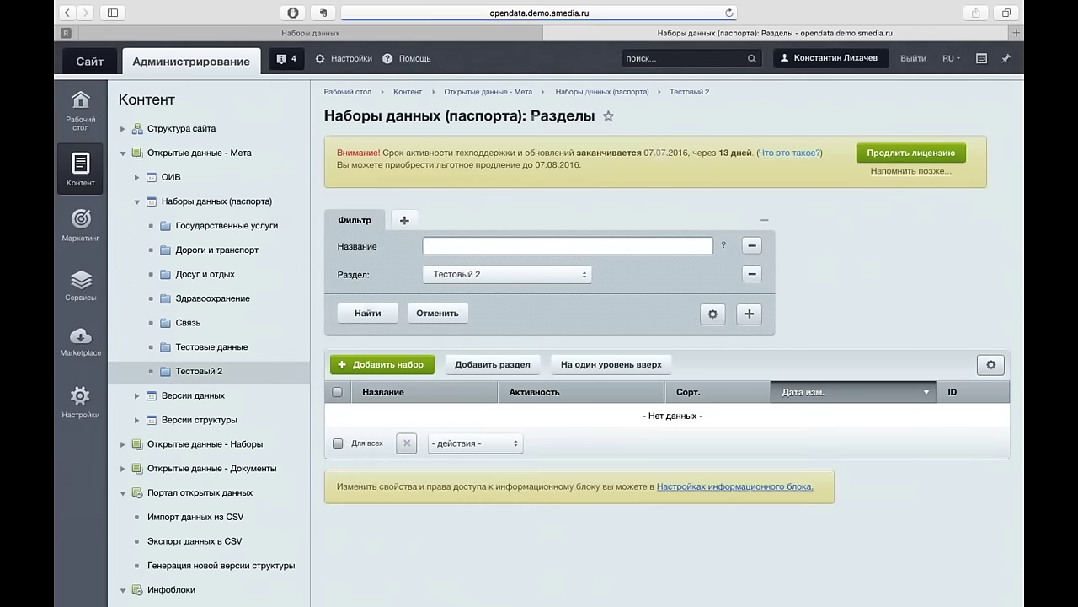
click(412, 364)
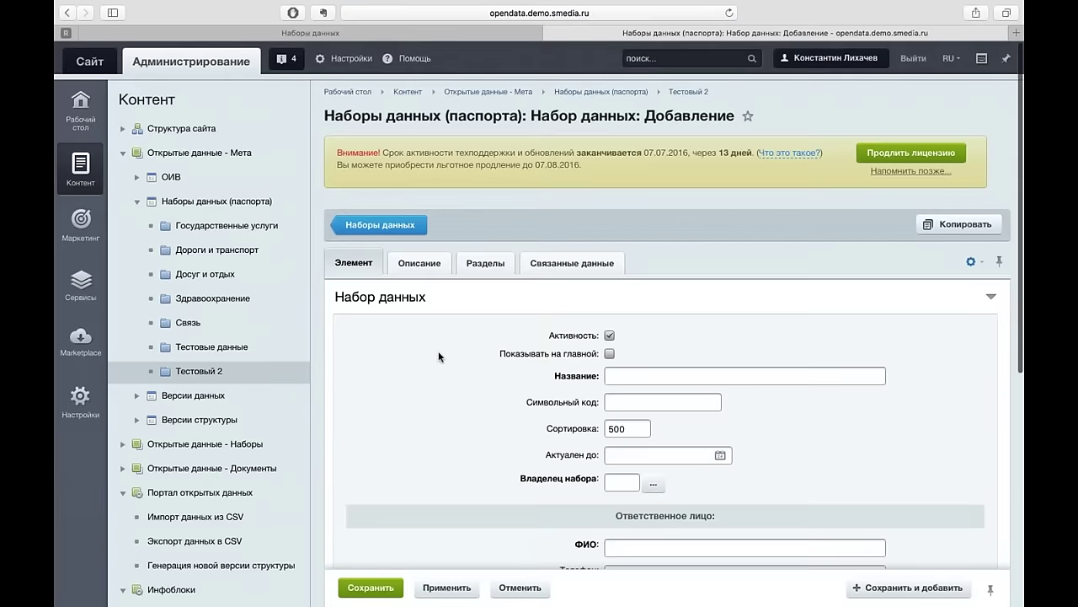
- Name the dataset 'Новый тестовый набор', code test2, owner Департамент торговли и услуг города Москвы
scroll(438, 356, down, 10)
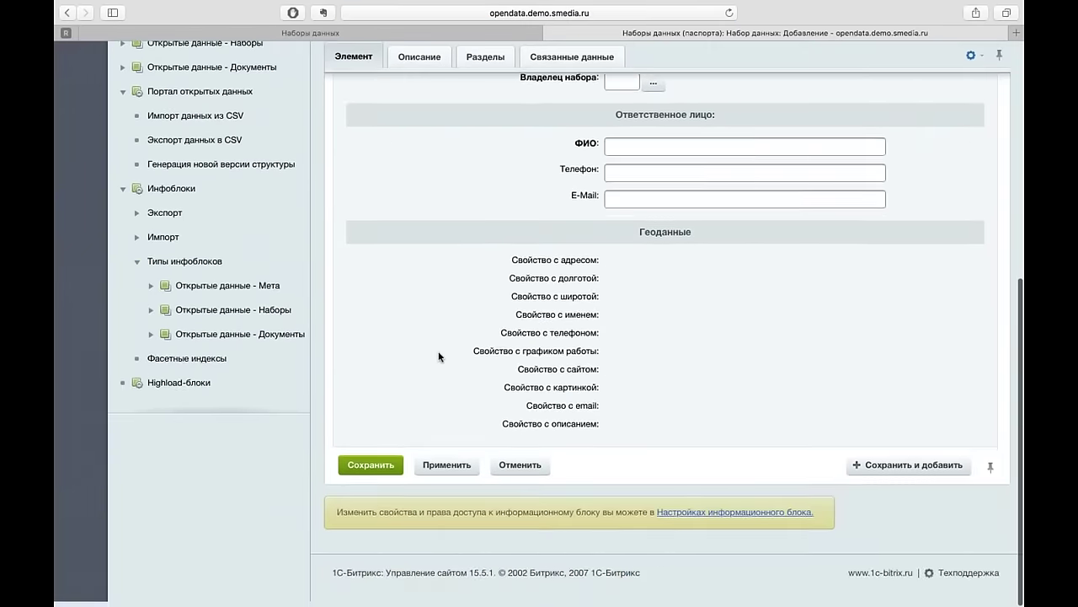
scroll(438, 350, up, 8)
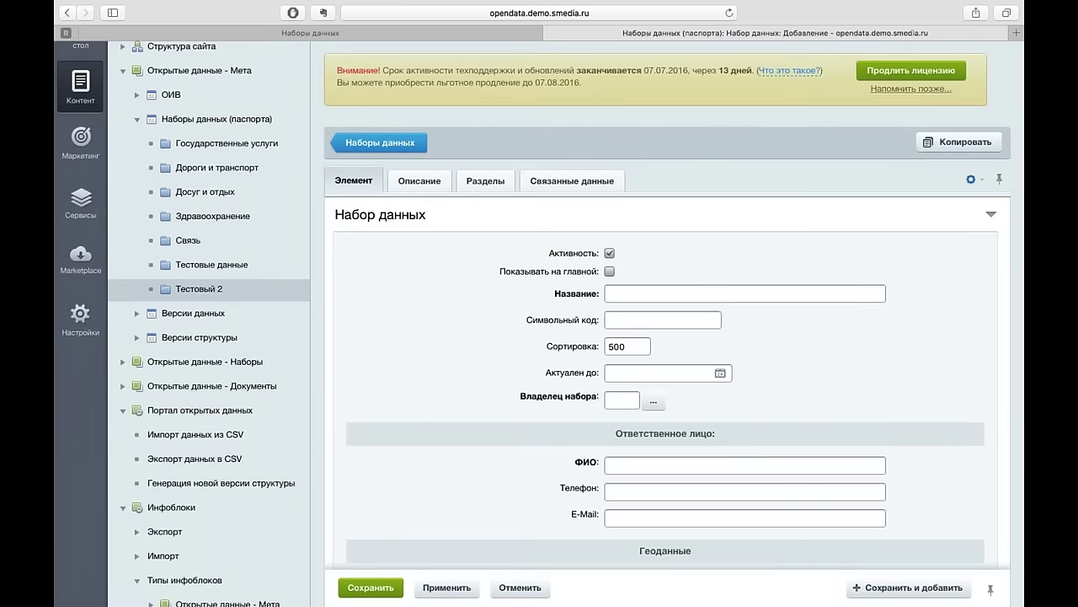
text(Новый тестовый набор)
key(Tab)
text(test2)
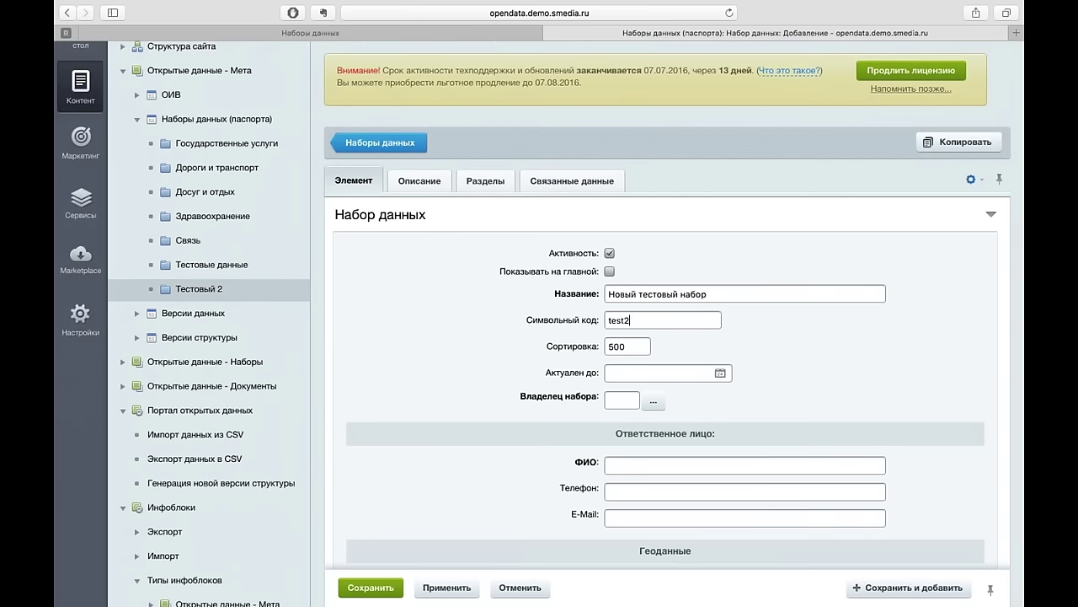
scroll(551, 380, down, 5)
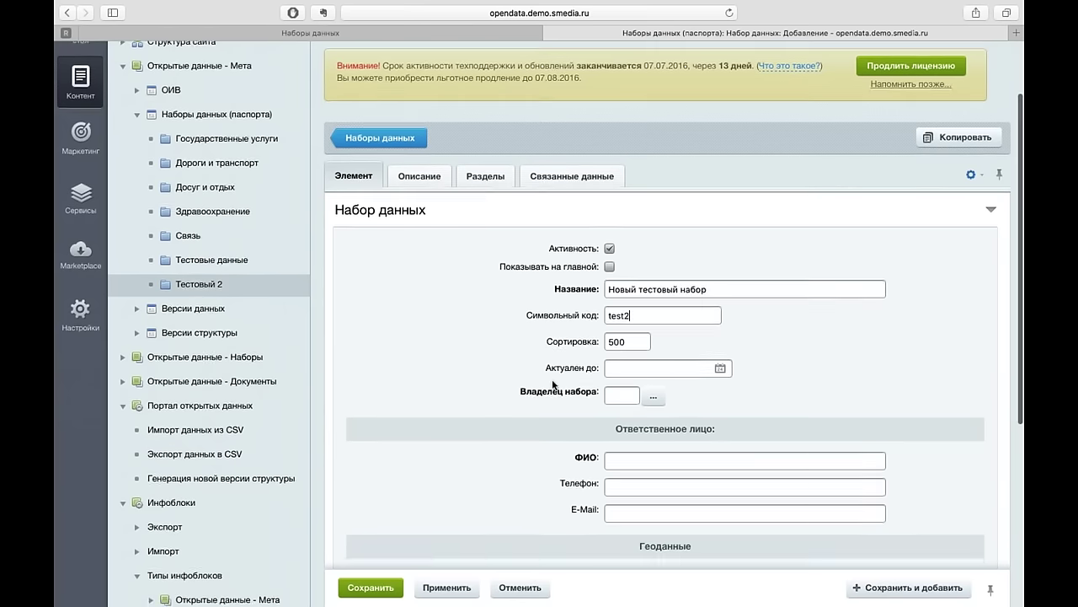
click(621, 269)
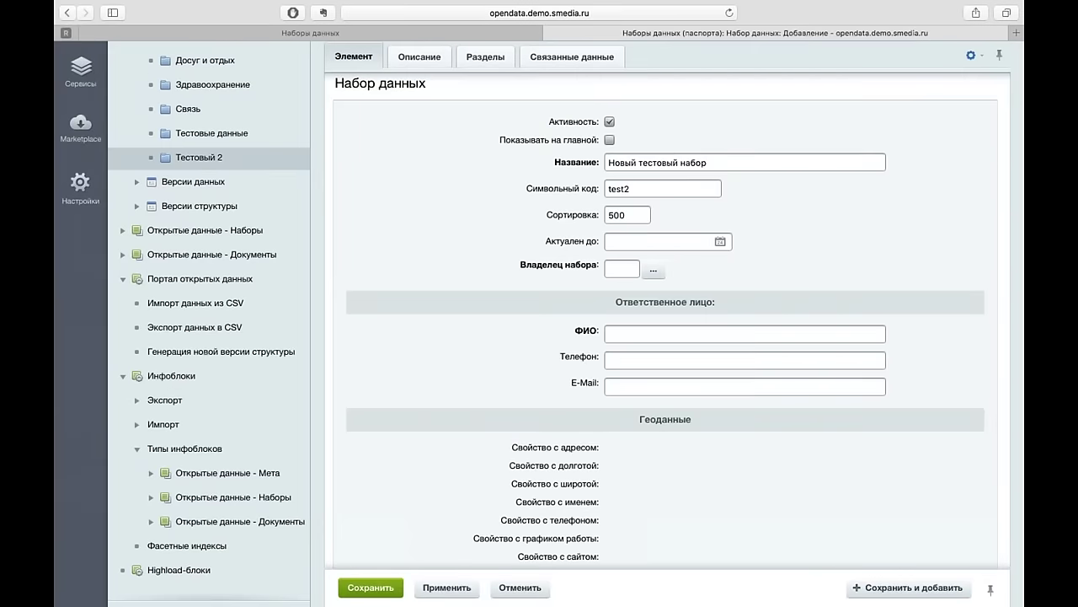
click(654, 270)
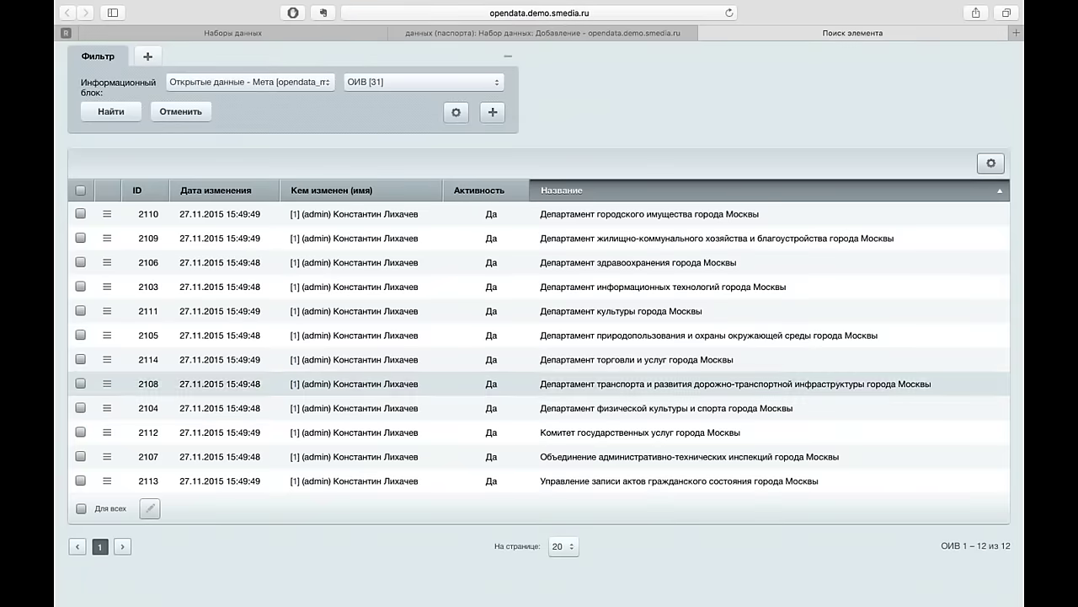
click(637, 359)
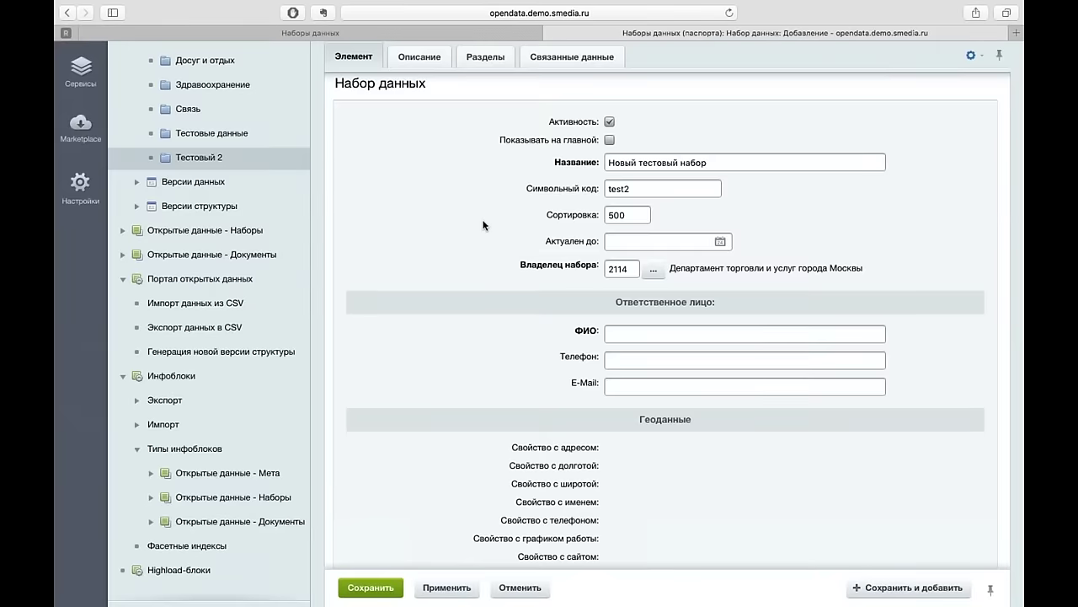
- Enter the responsible person's full name, phone and e-mail, then save the dataset
scroll(484, 226, up, 3)
scroll(484, 226, up, 1)
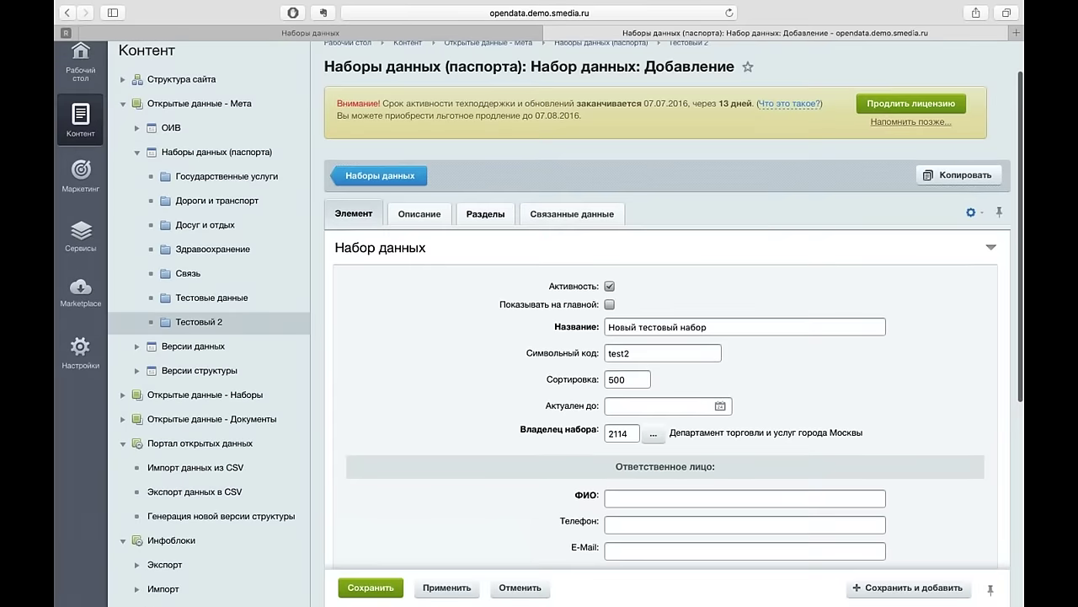
scroll(444, 354, down, 5)
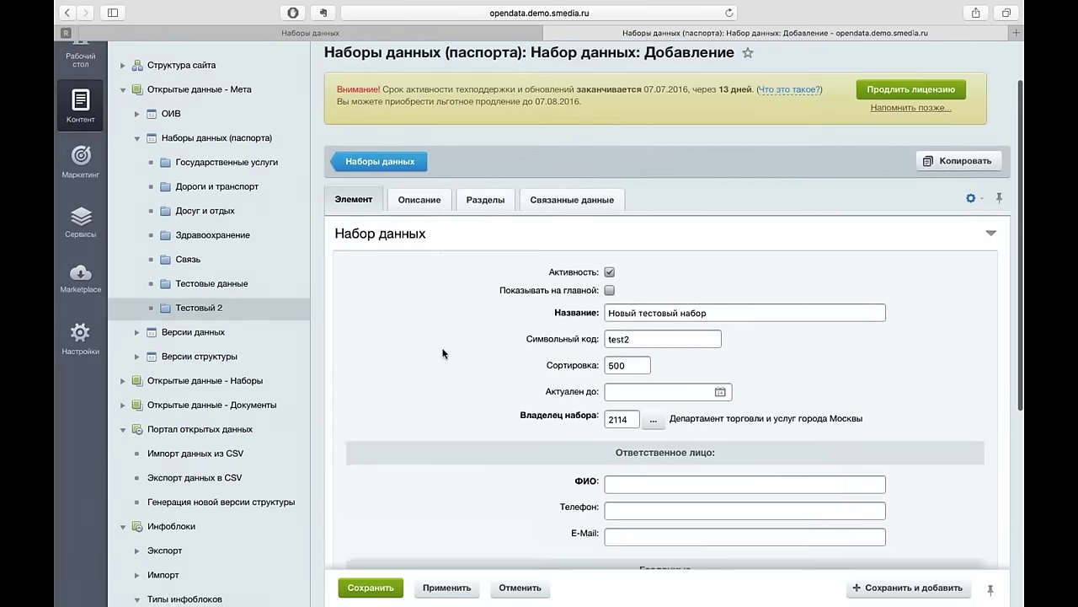
click(671, 311)
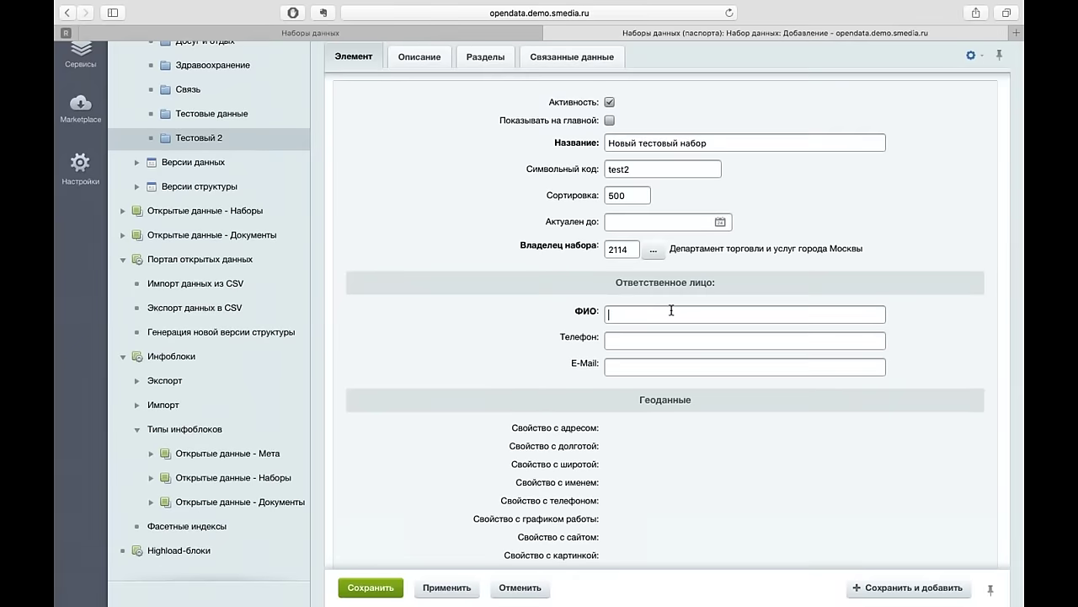
text(Иванов Иван Иванович)
key(Tab)
text(()
text(+7)
text(495)
text() 123-4)
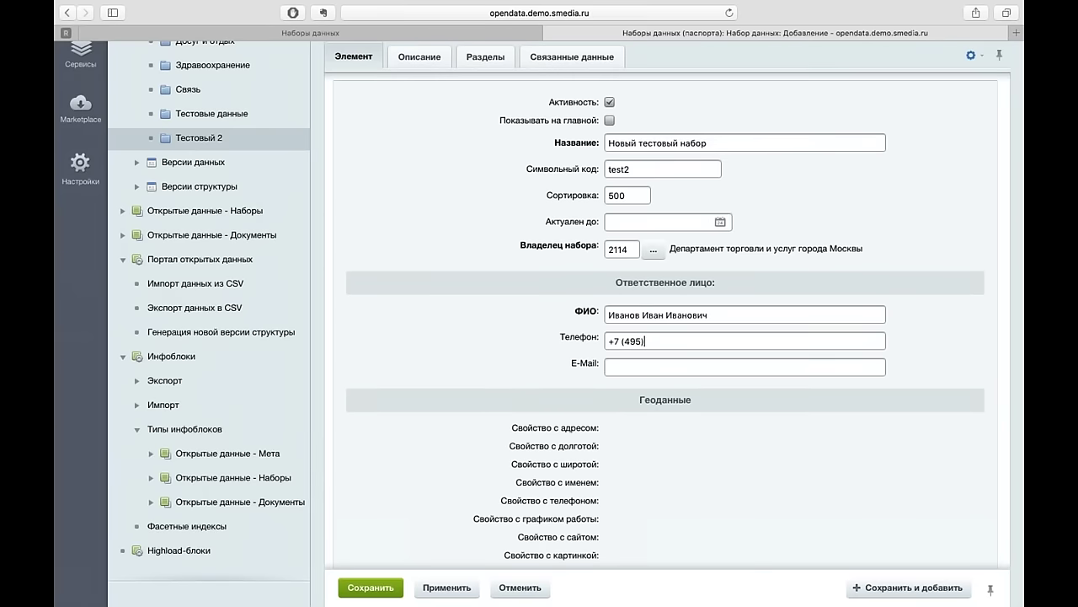
text(5-67)
text(data@dat)
text(a.local)
click(371, 587)
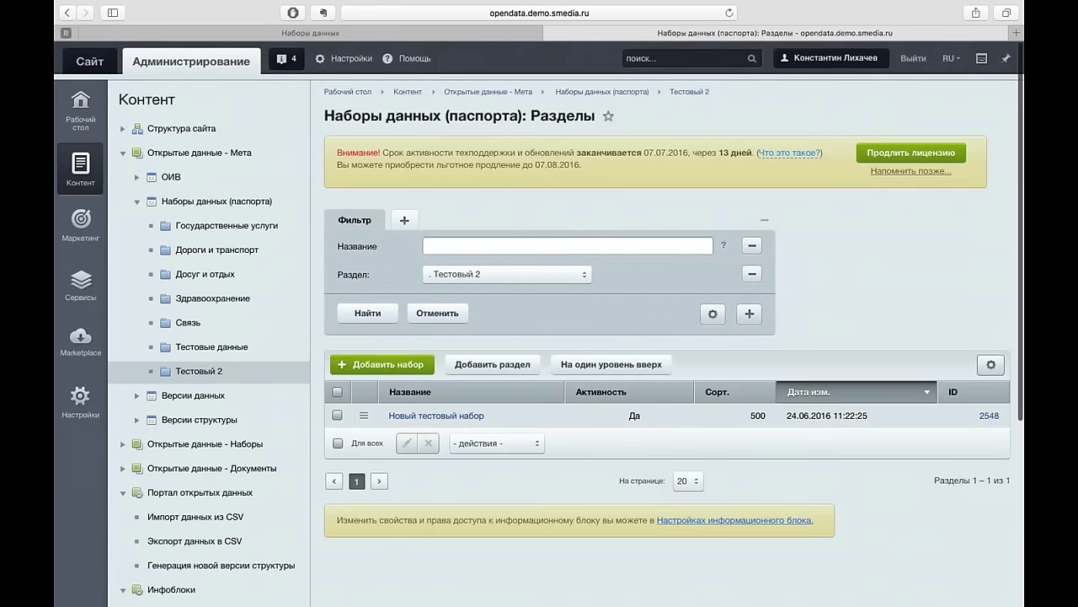
- Open the Тестовый 2 / Новый тестовый набор infoblock under Открытые данные - Наборы
scroll(666, 337, down, 5)
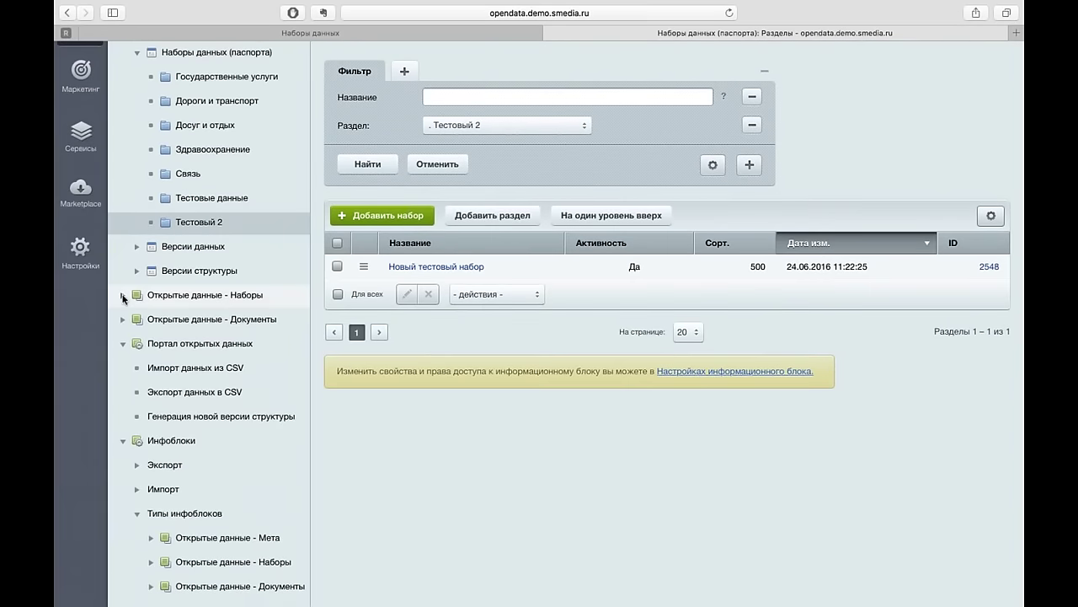
click(123, 295)
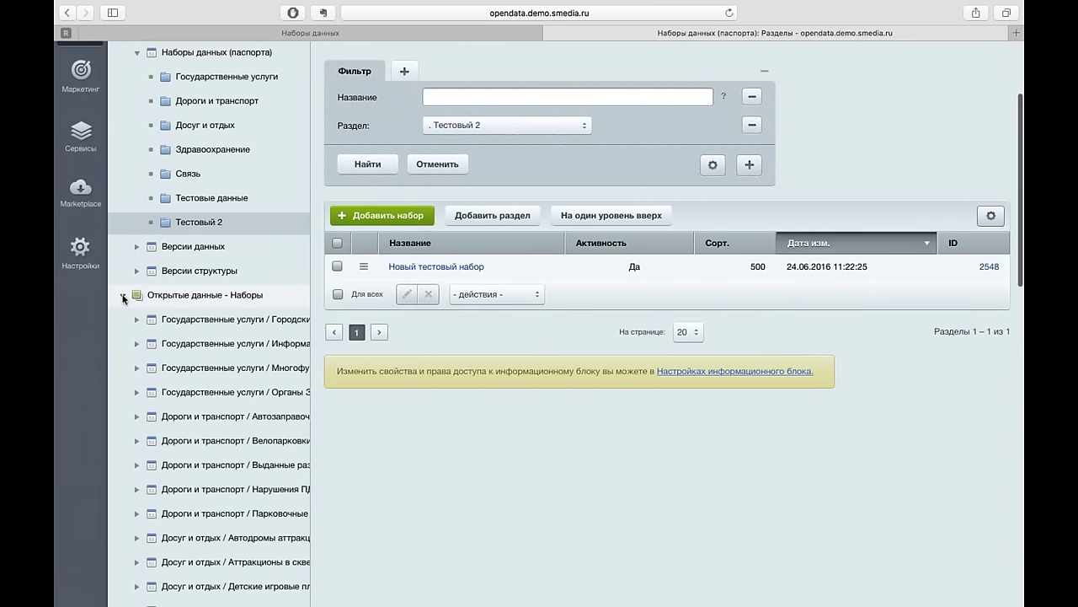
scroll(123, 298, down, 14)
scroll(123, 299, down, 8)
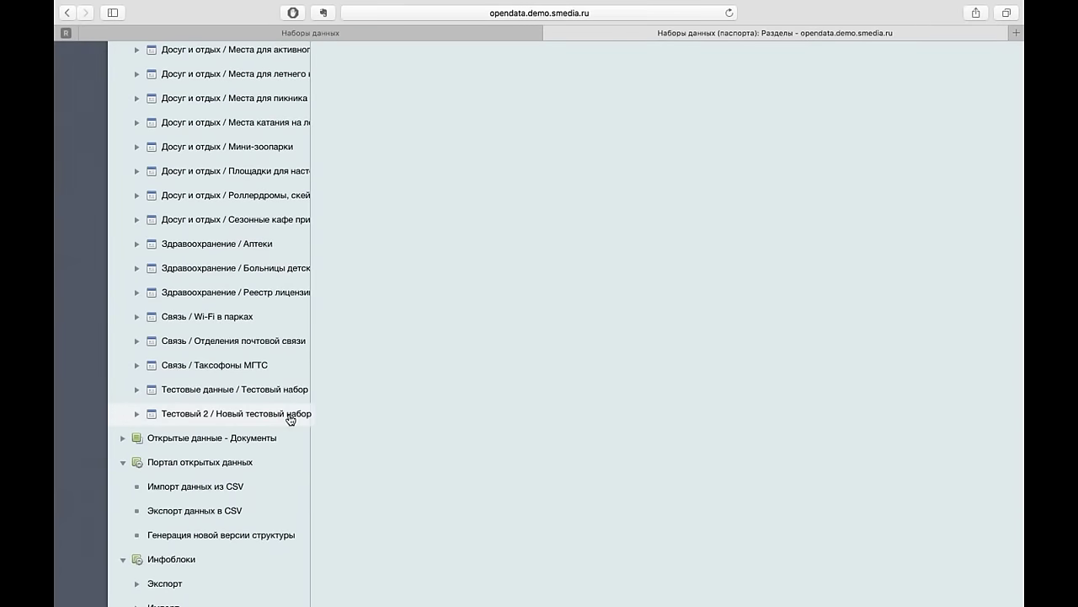
click(289, 414)
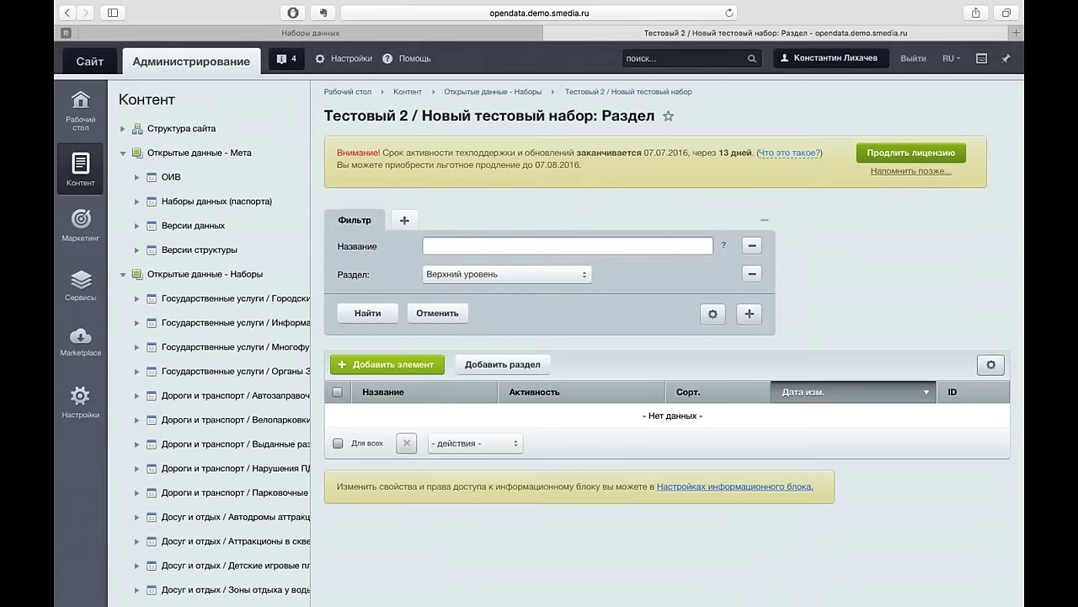
click(387, 364)
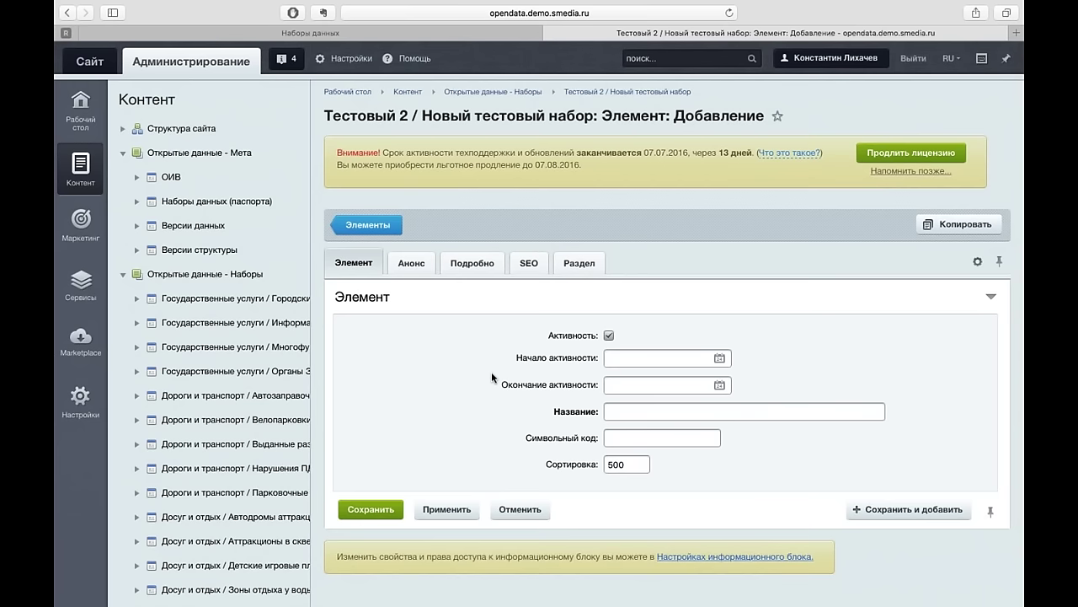
- Go to the CSV data import page and bring up the data file picker
click(123, 153)
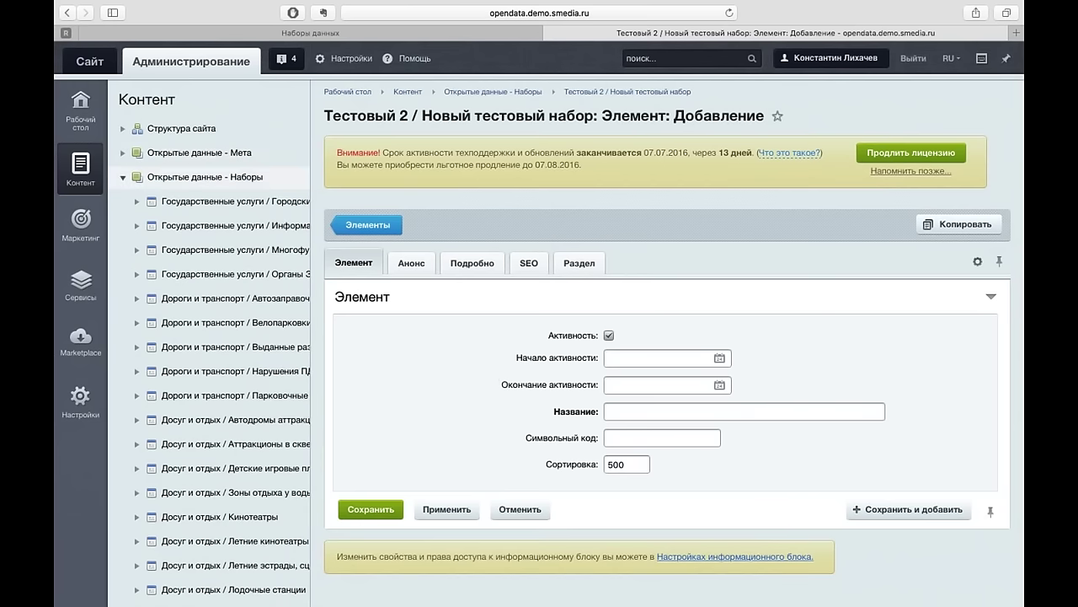
click(124, 178)
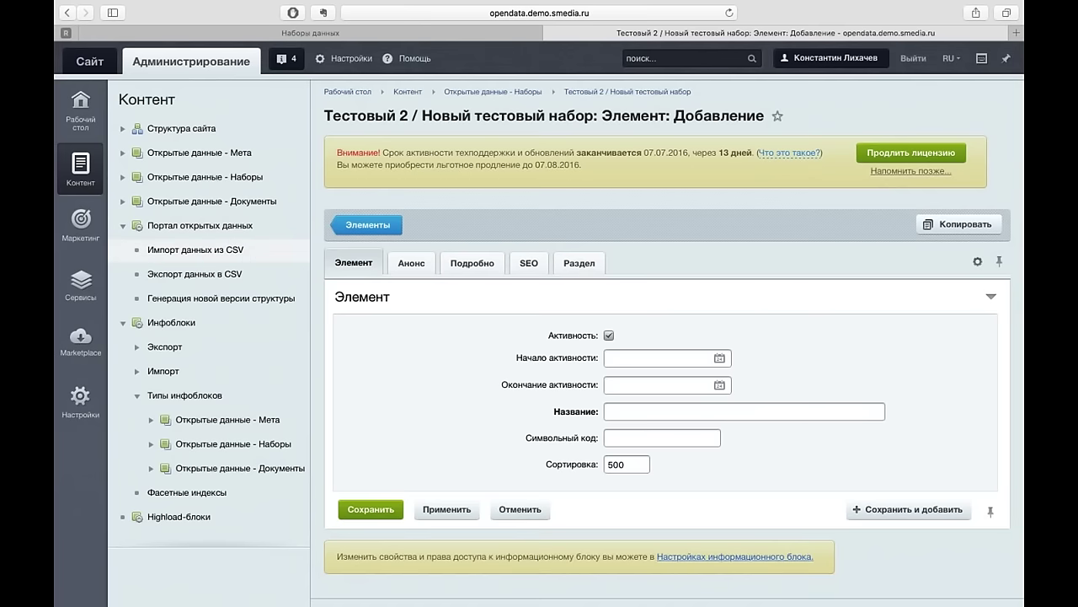
click(253, 256)
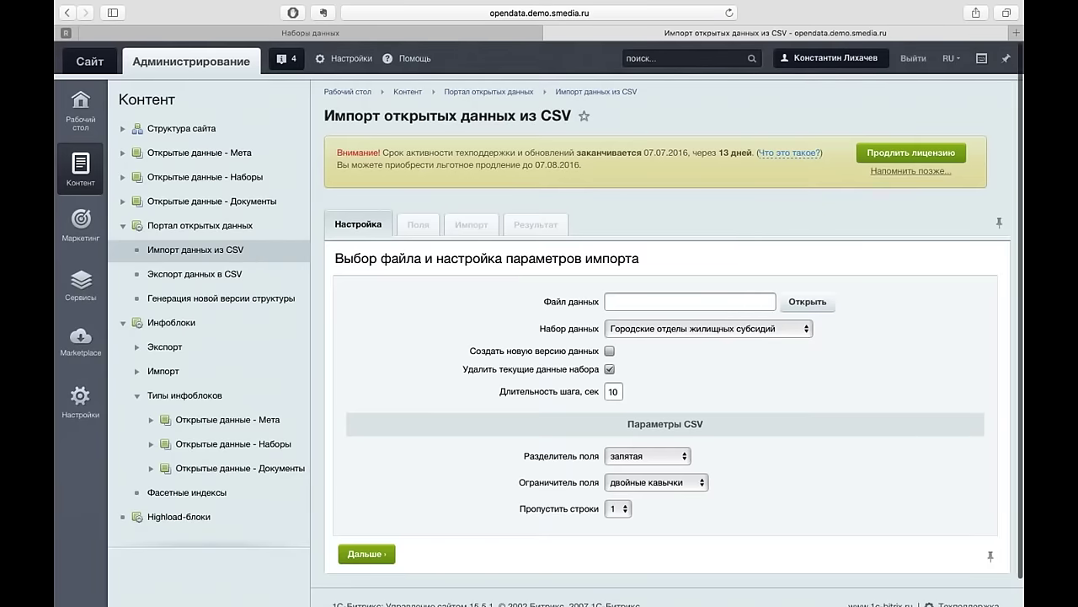
scroll(539, 323, down, 1)
click(808, 302)
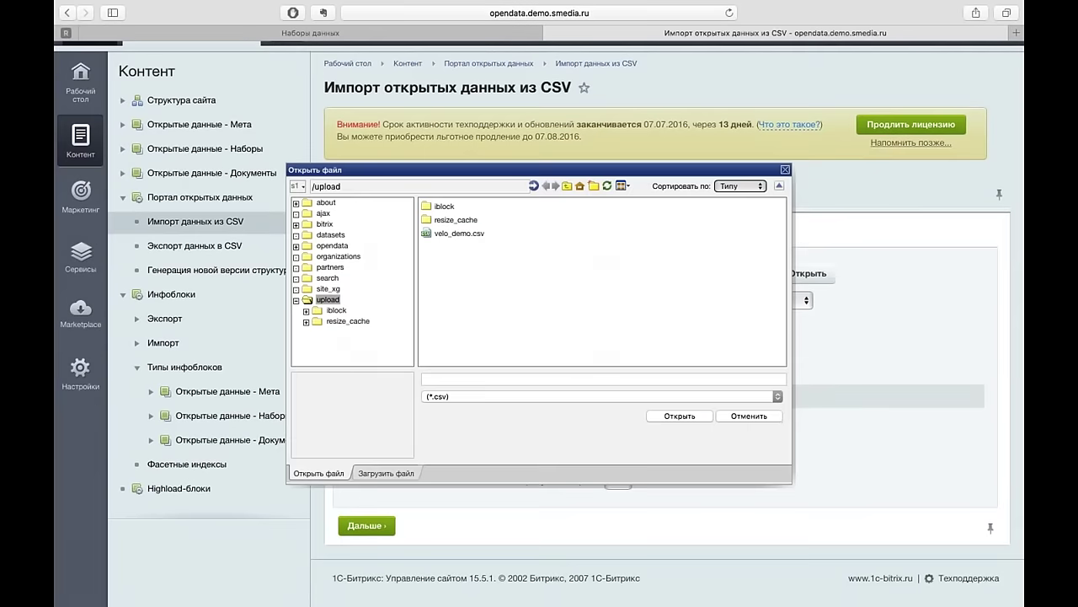
key(ctrl+Left)
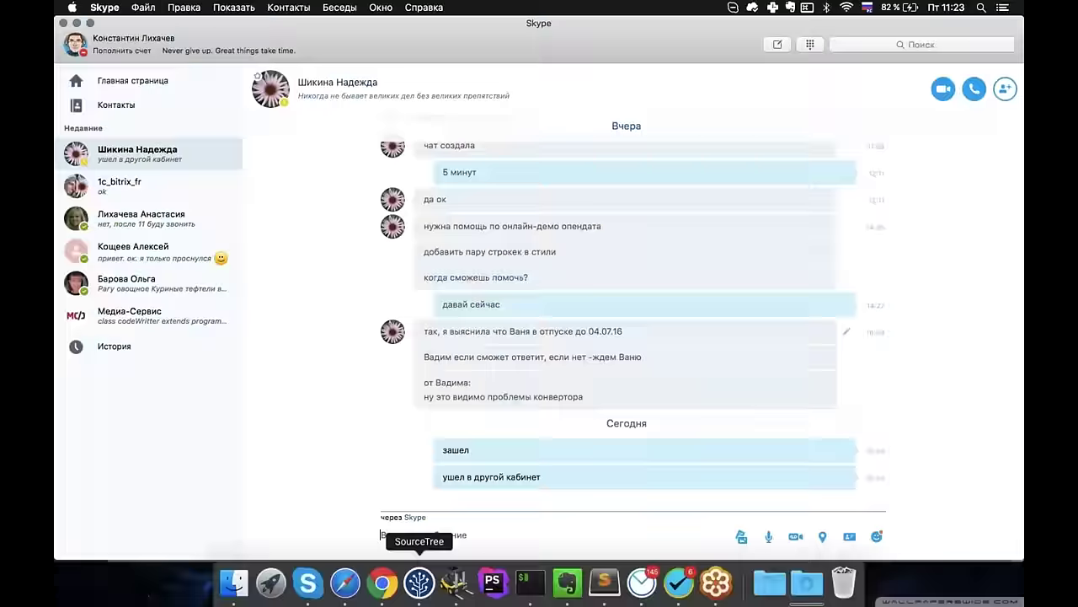
- Preview velo_demo.csv from Downloads in ForkLift and open it in Sublime Text 2
click(456, 582)
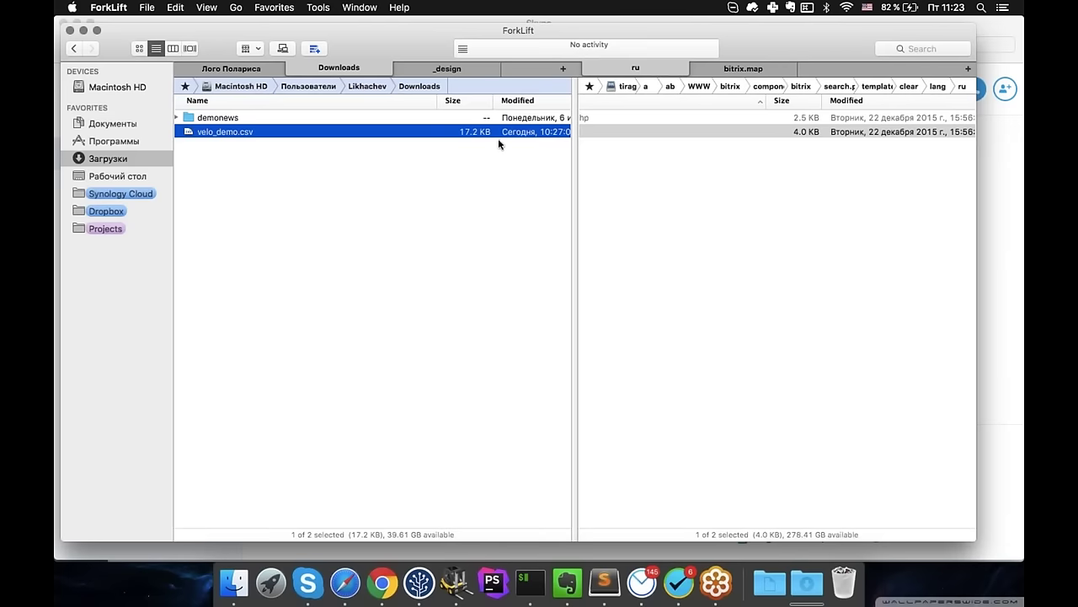
scroll(351, 217, left, 2)
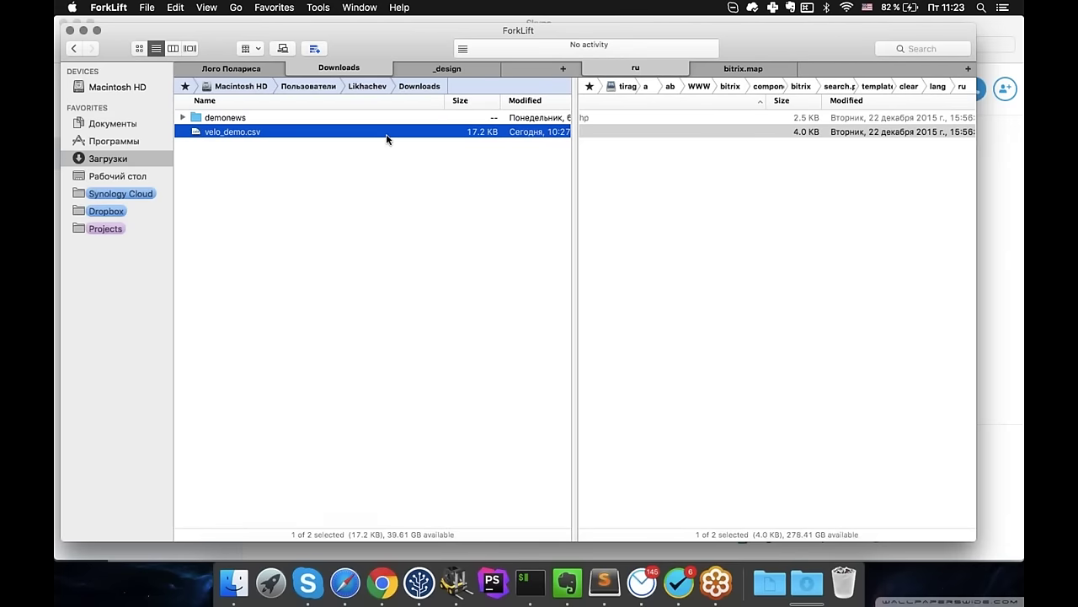
key(space)
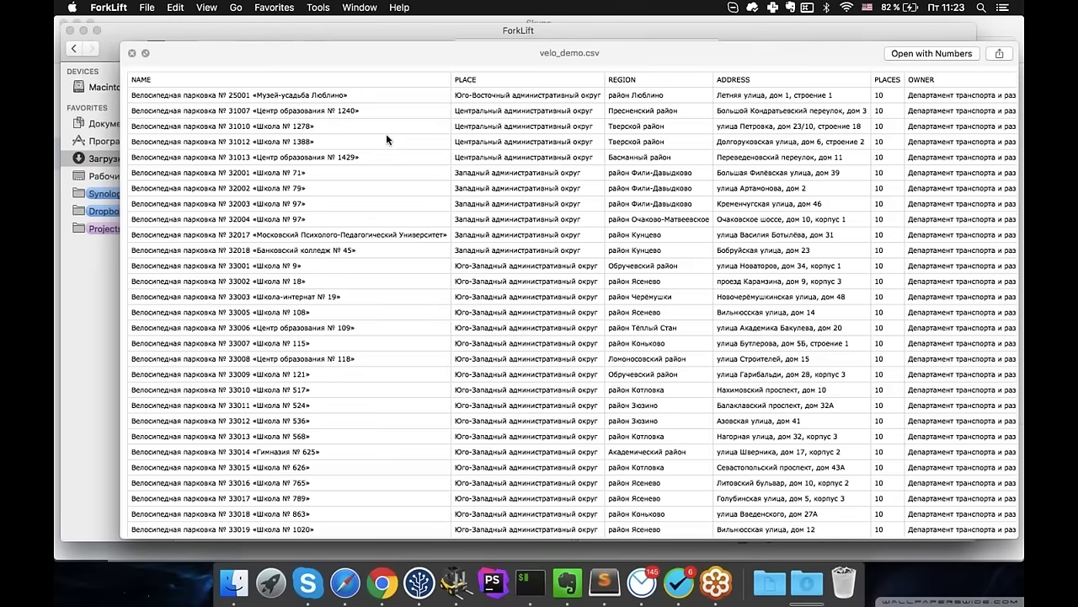
key(space)
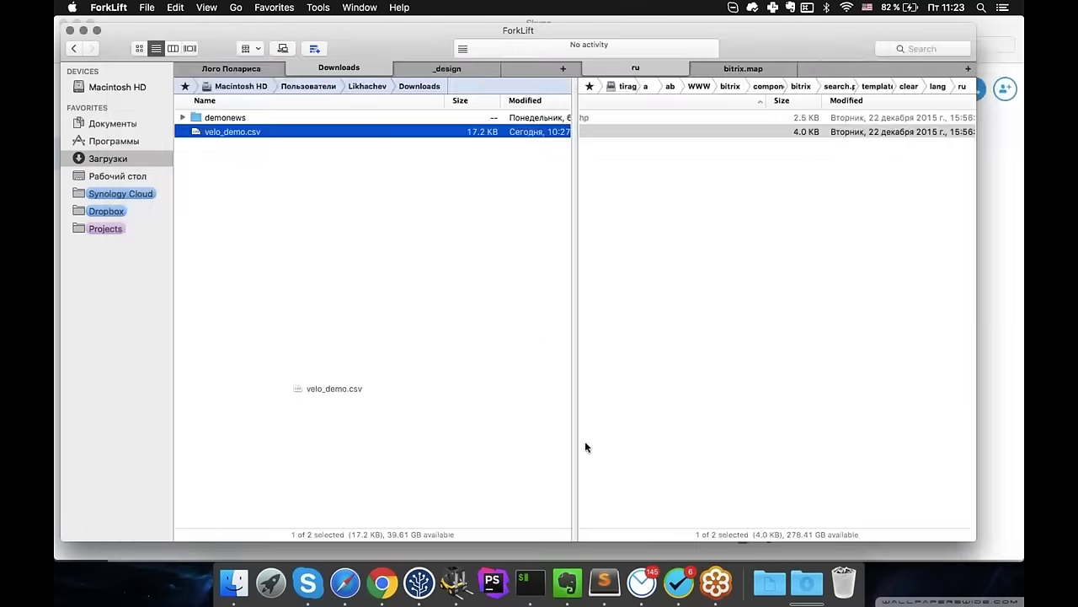
click(606, 585)
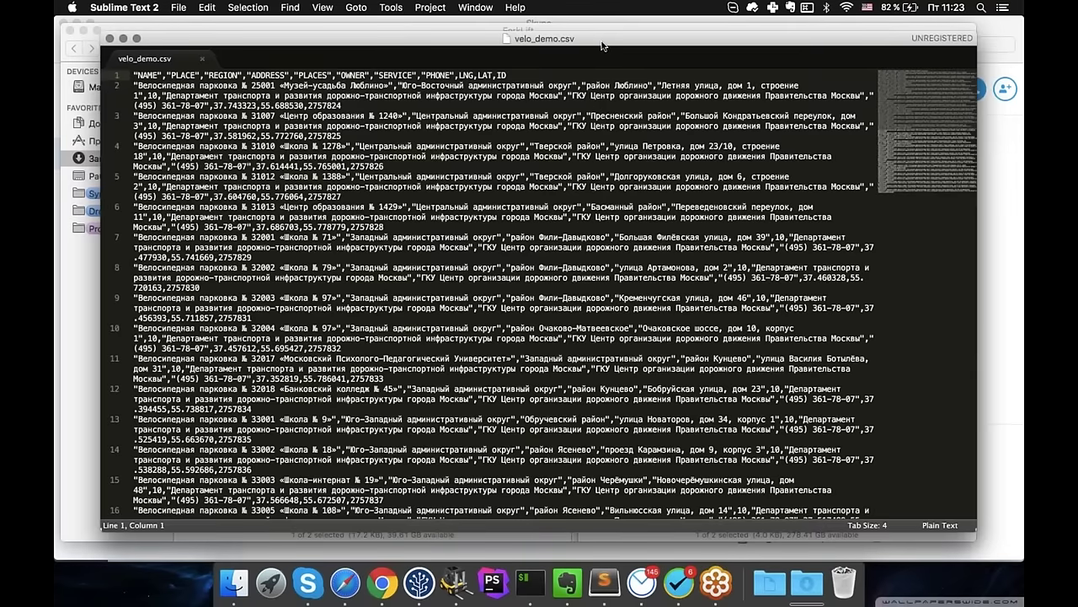
drag(602, 46, 561, 61)
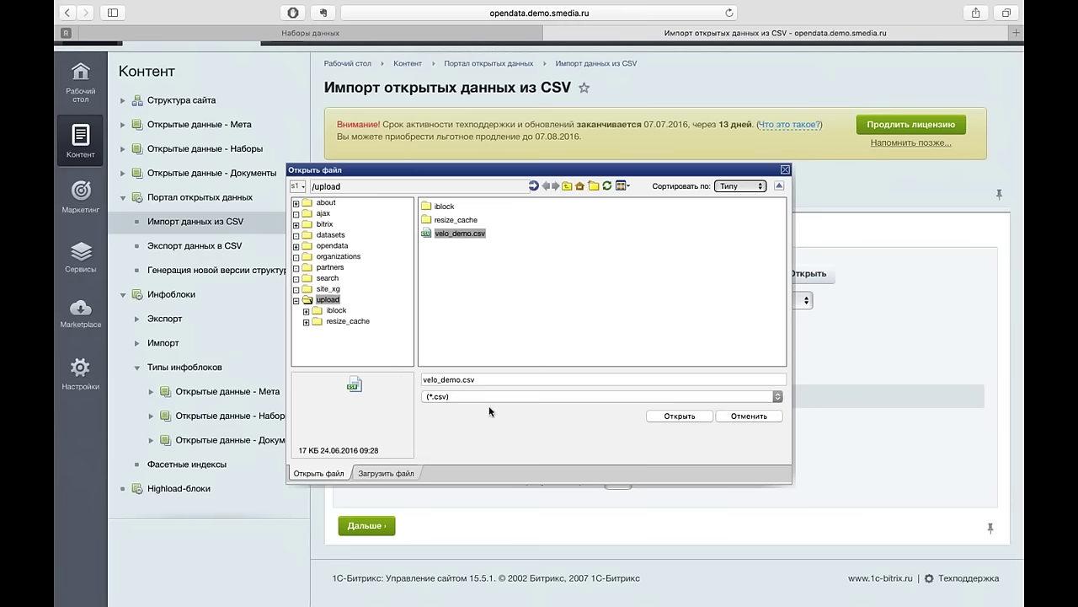
- Delete the old velo_demo.csv from the server's upload folder
right_click(473, 237)
click(490, 251)
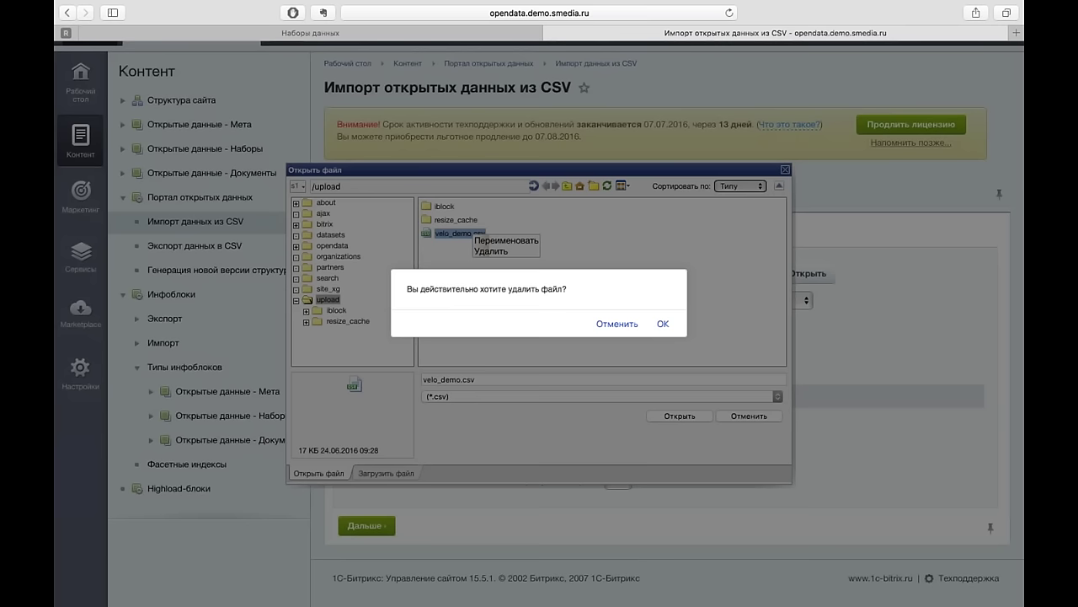
click(665, 329)
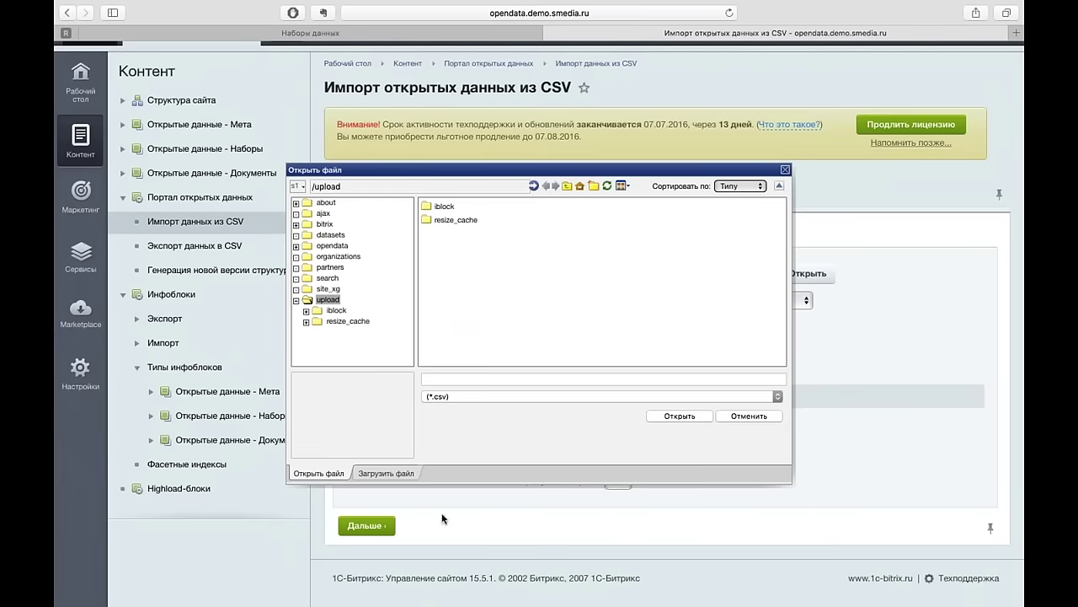
- Upload velo_demo.csv from Downloads and set it as the import's data file
click(396, 472)
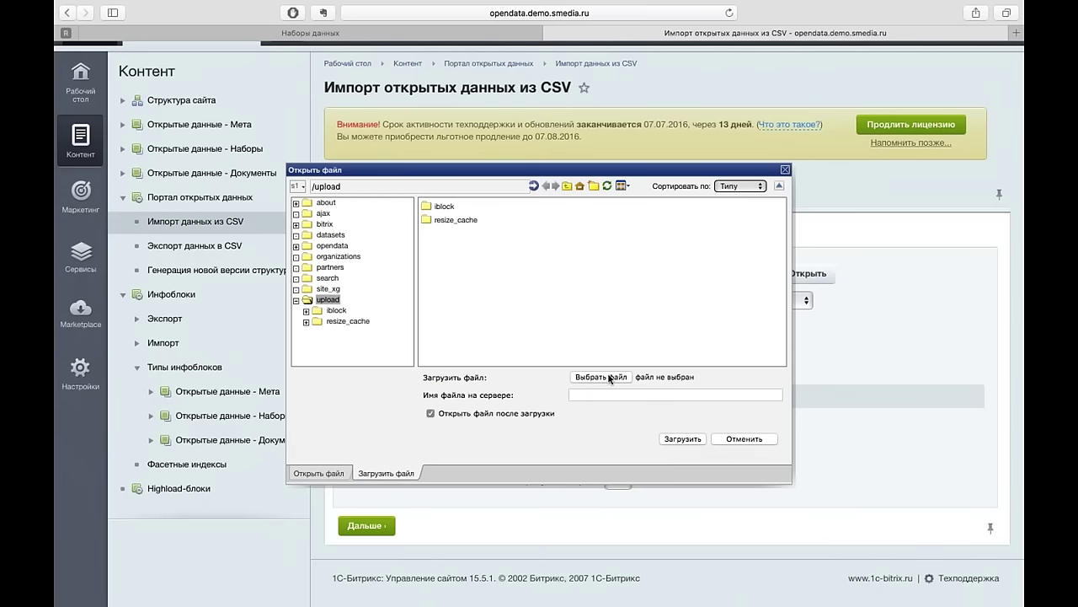
click(610, 378)
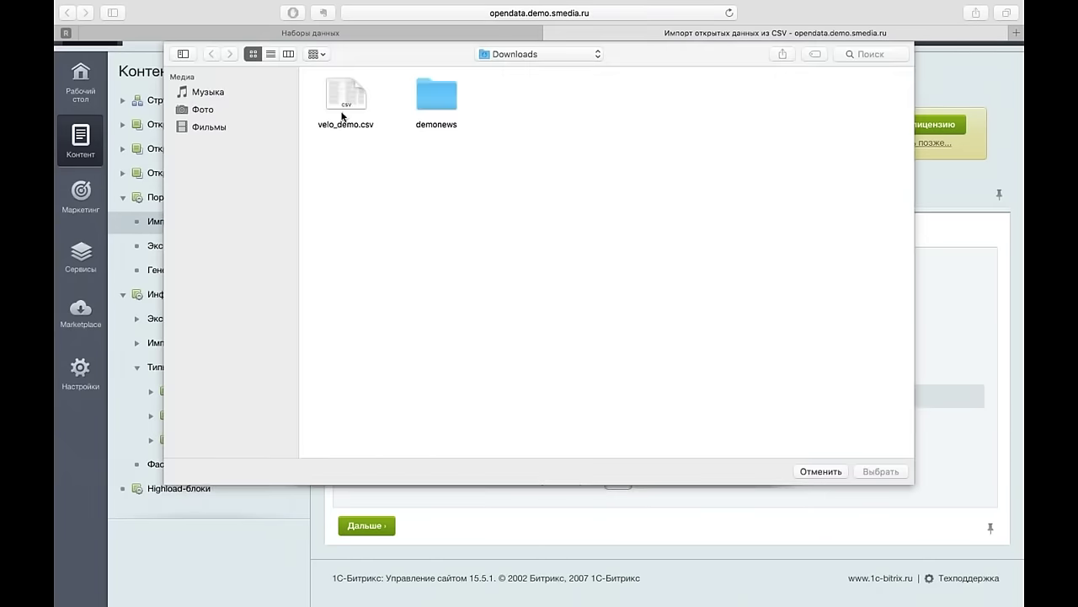
click(344, 109)
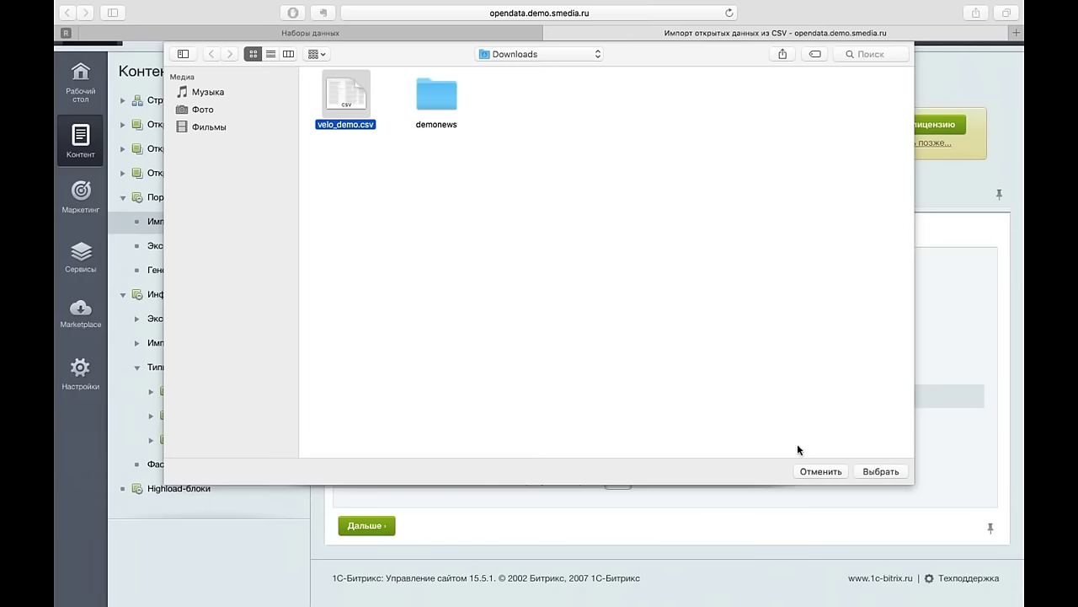
click(885, 472)
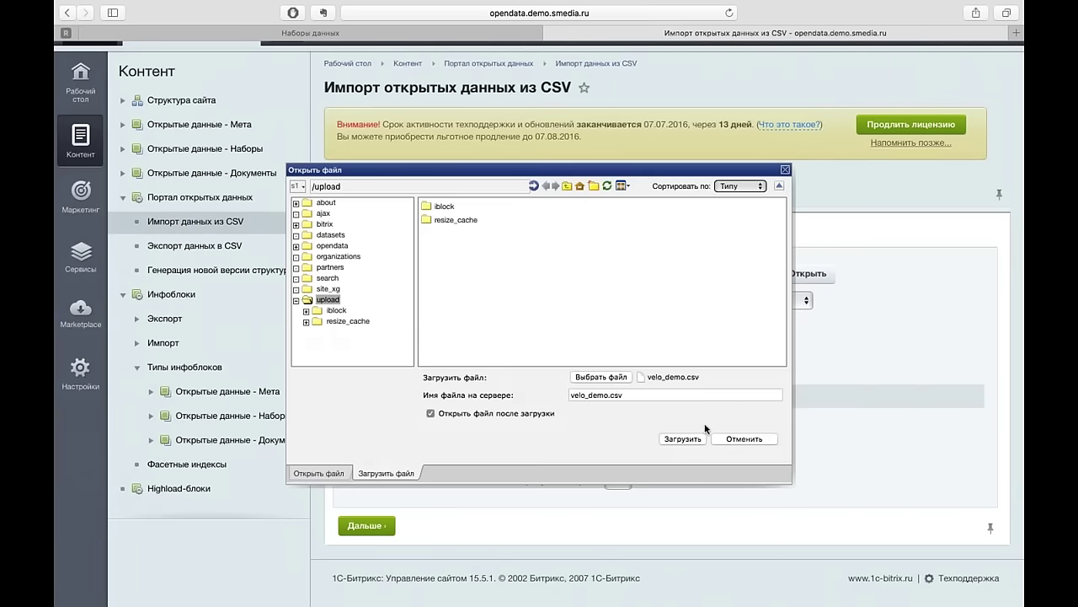
click(684, 439)
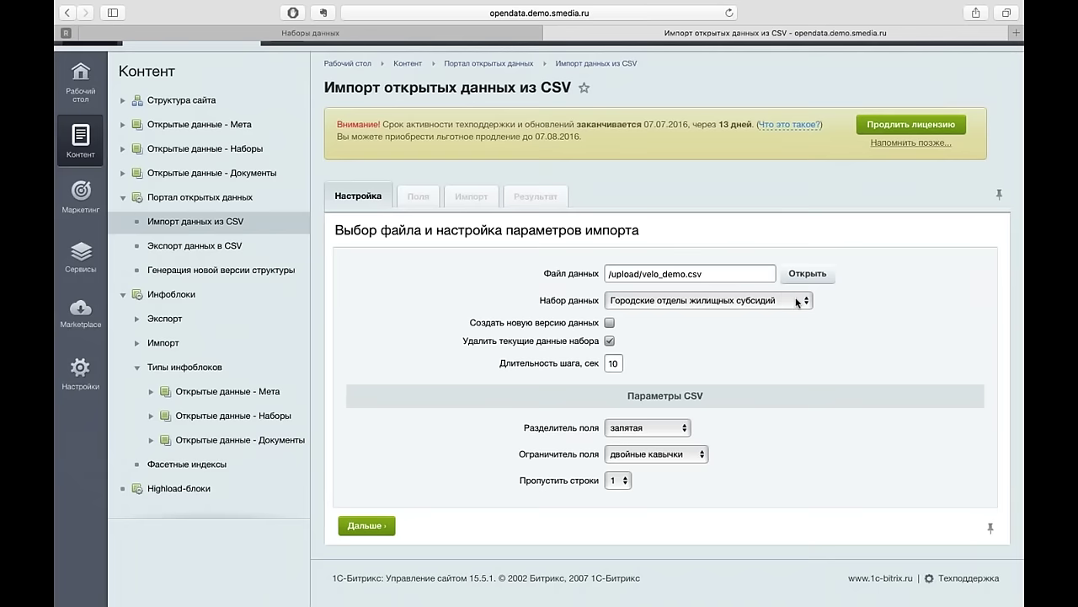
click(797, 302)
- Target the import at Новый тестовый набор, keeping запятая as the field separator
scroll(723, 513, down, 5)
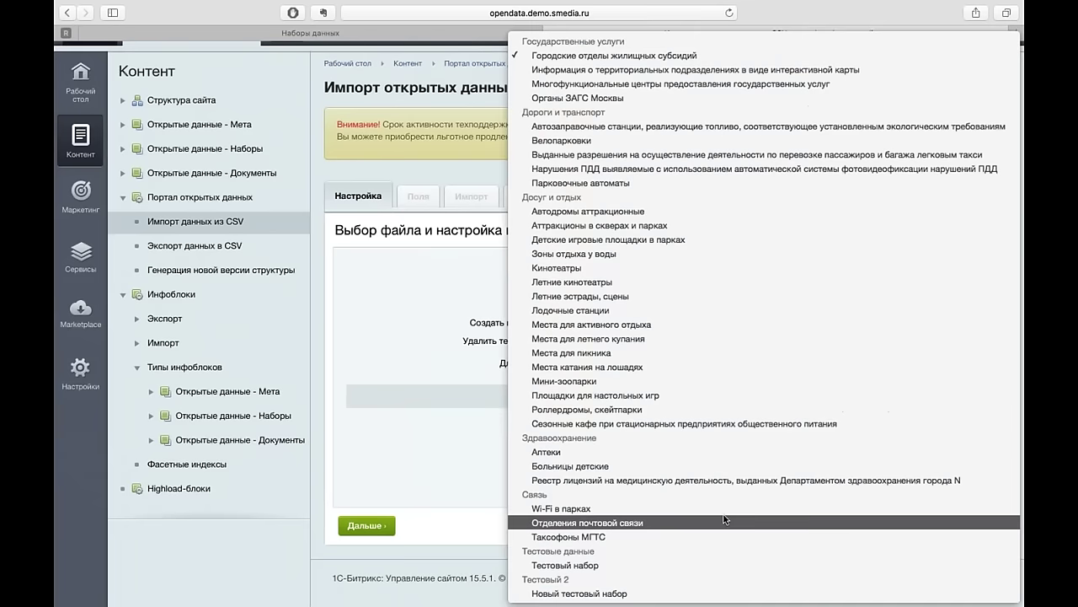
click(608, 594)
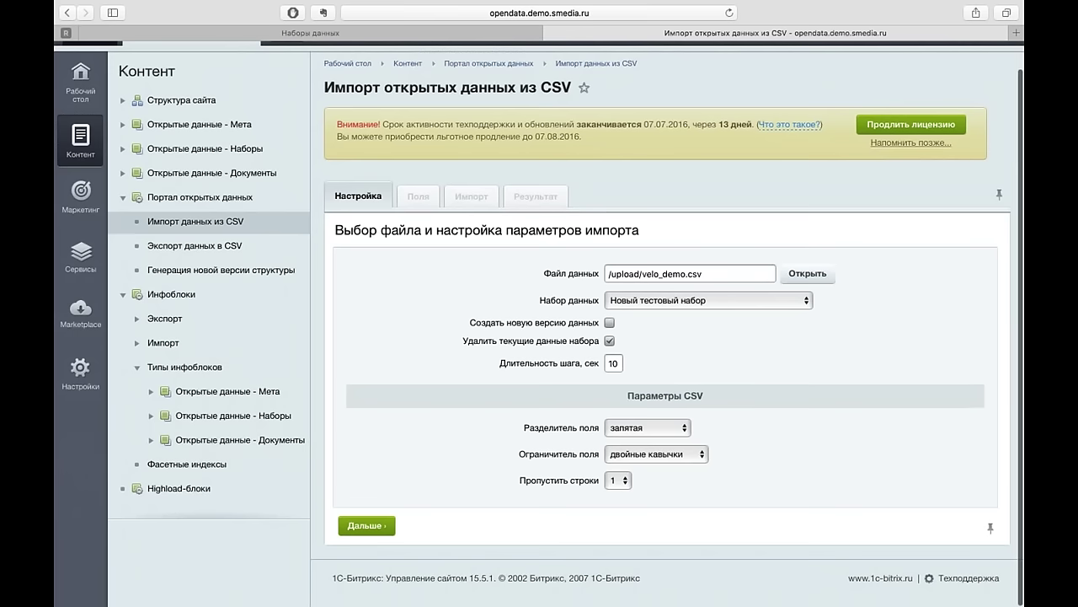
click(684, 430)
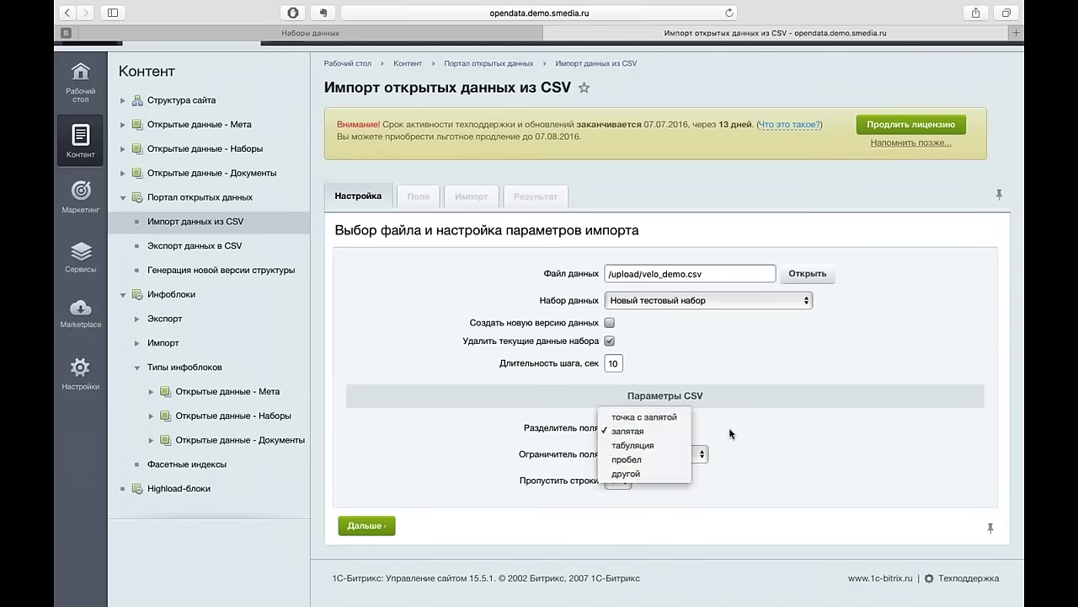
click(686, 433)
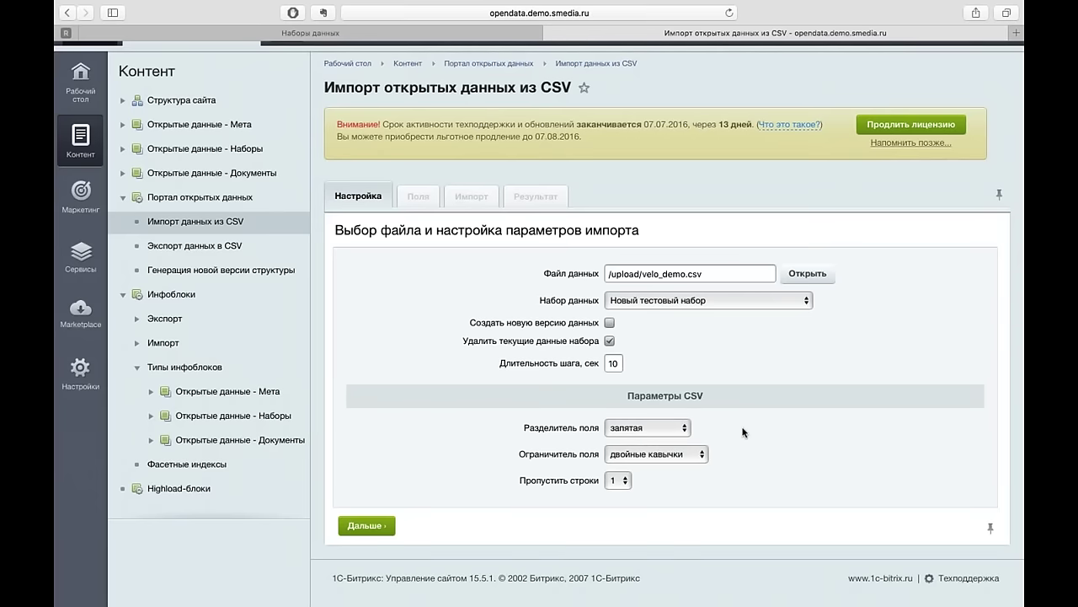
click(686, 427)
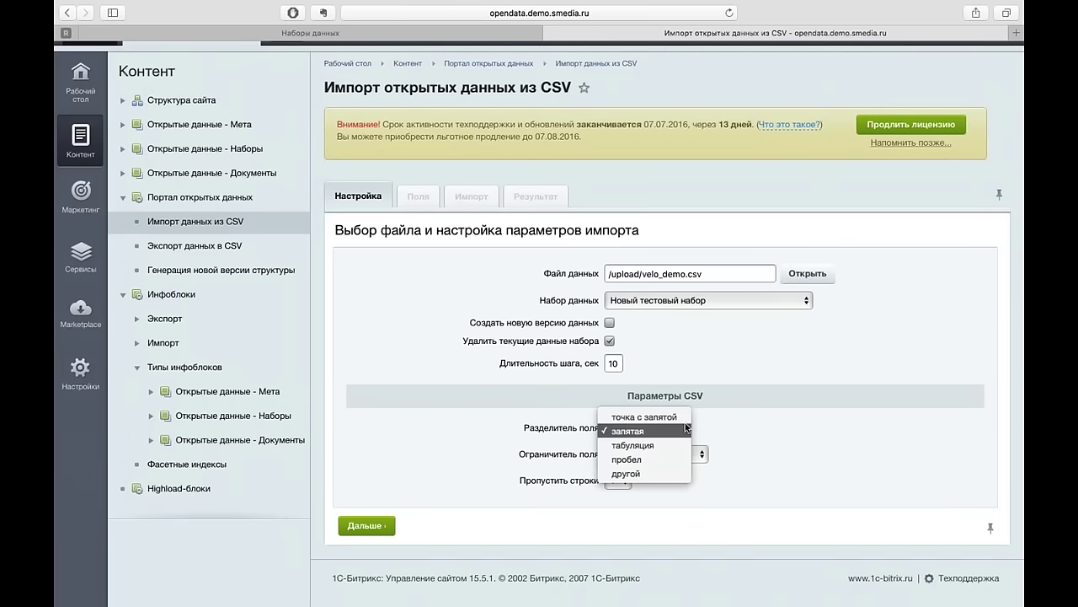
click(749, 419)
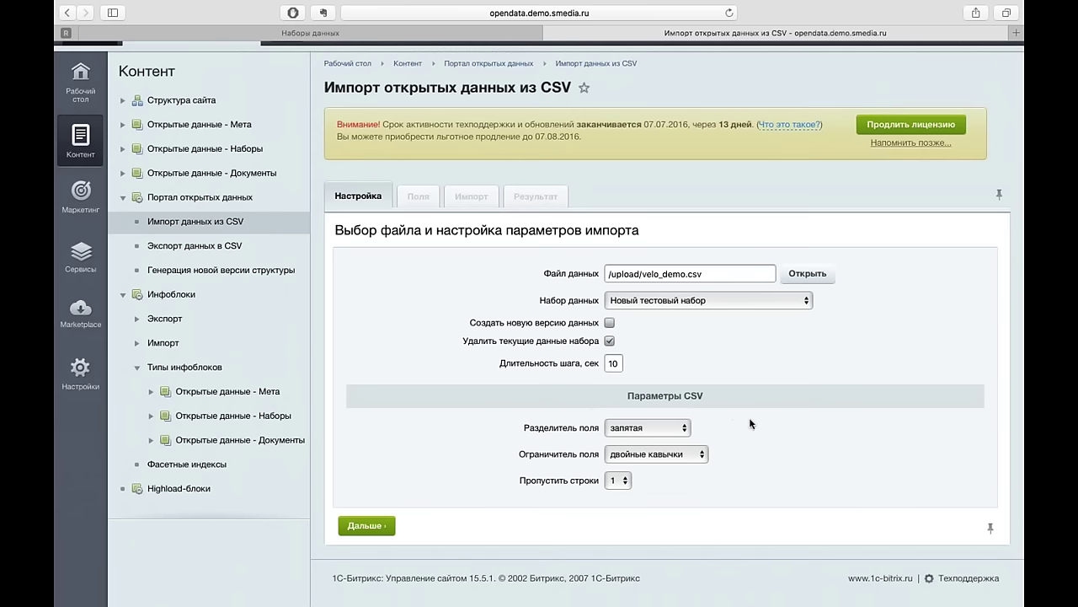
click(688, 428)
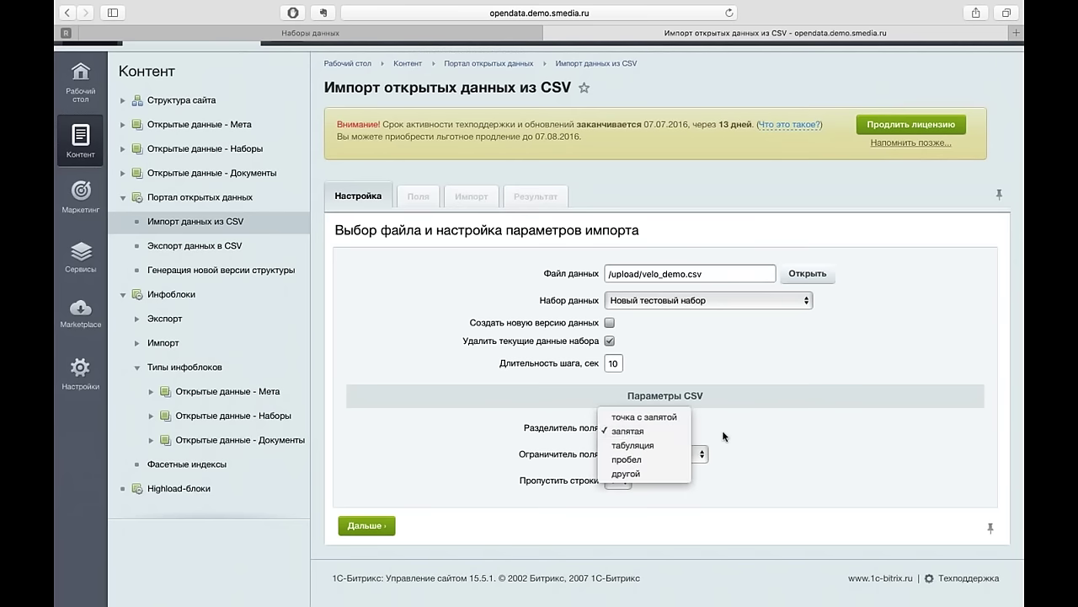
click(736, 437)
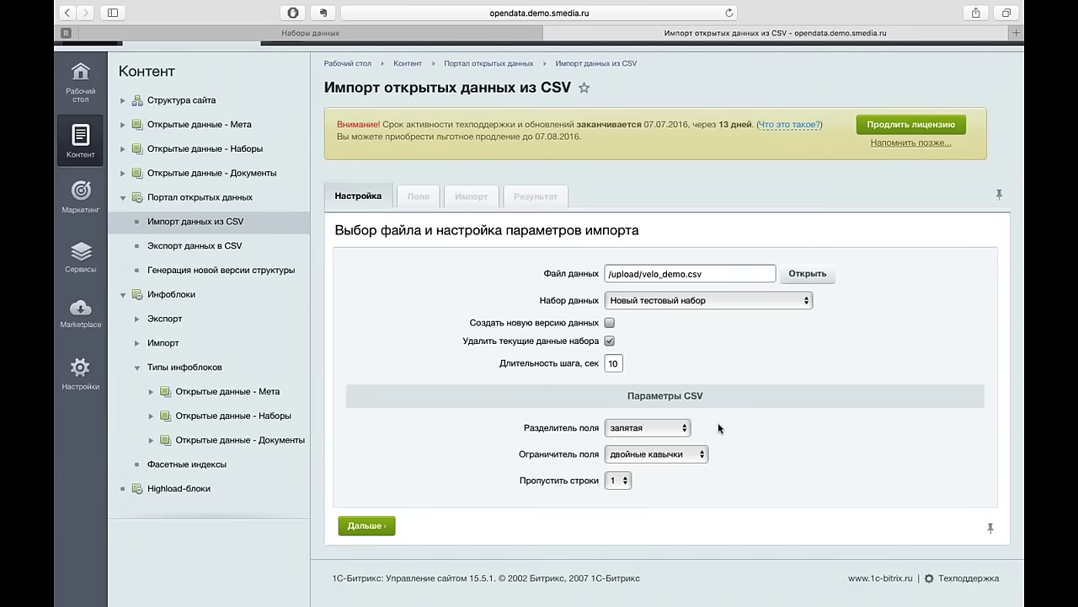
click(677, 428)
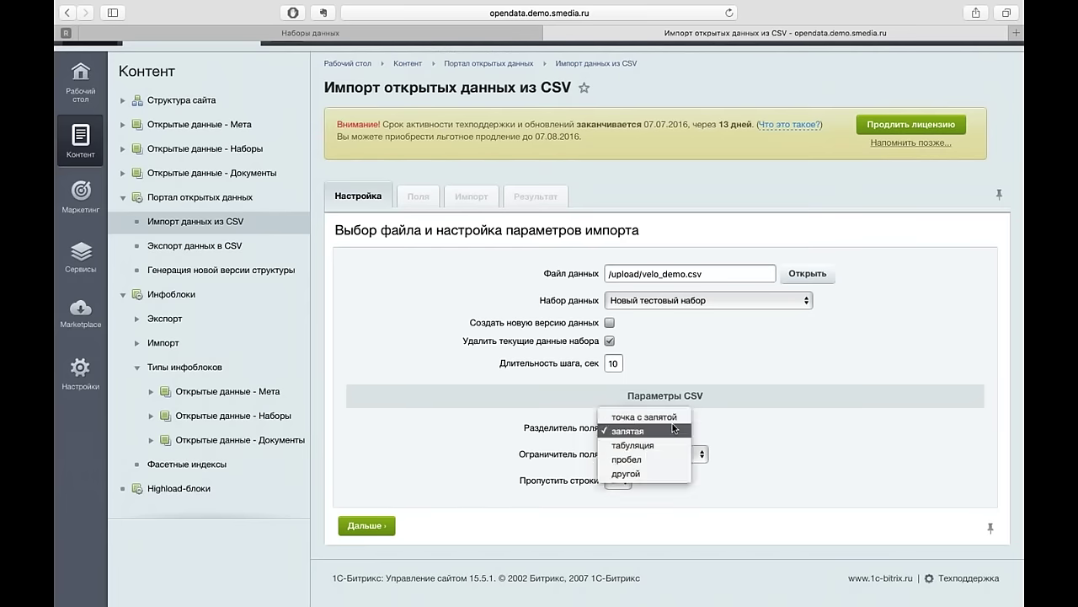
click(718, 432)
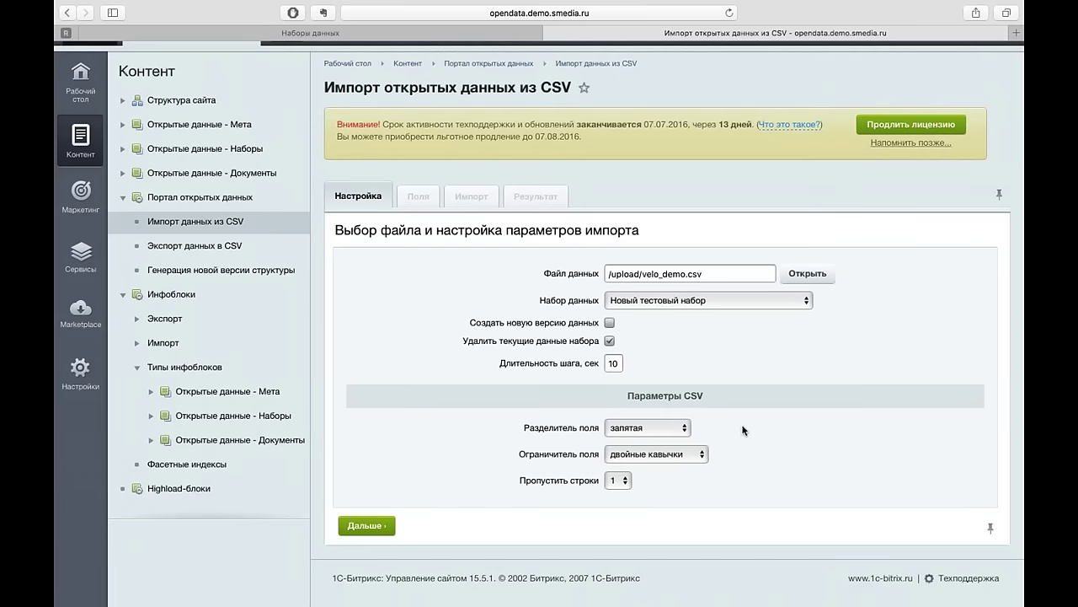
key(ctrl+Left)
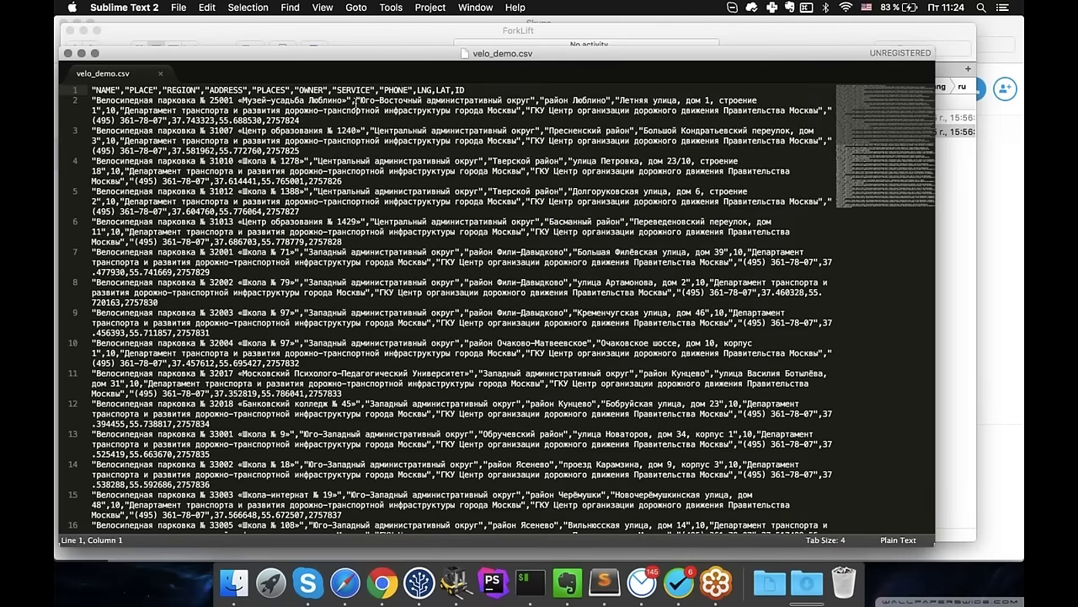
- Inspect the end of row 2 in velo_demo.csv to confirm comma-separated quoted fields
click(356, 102)
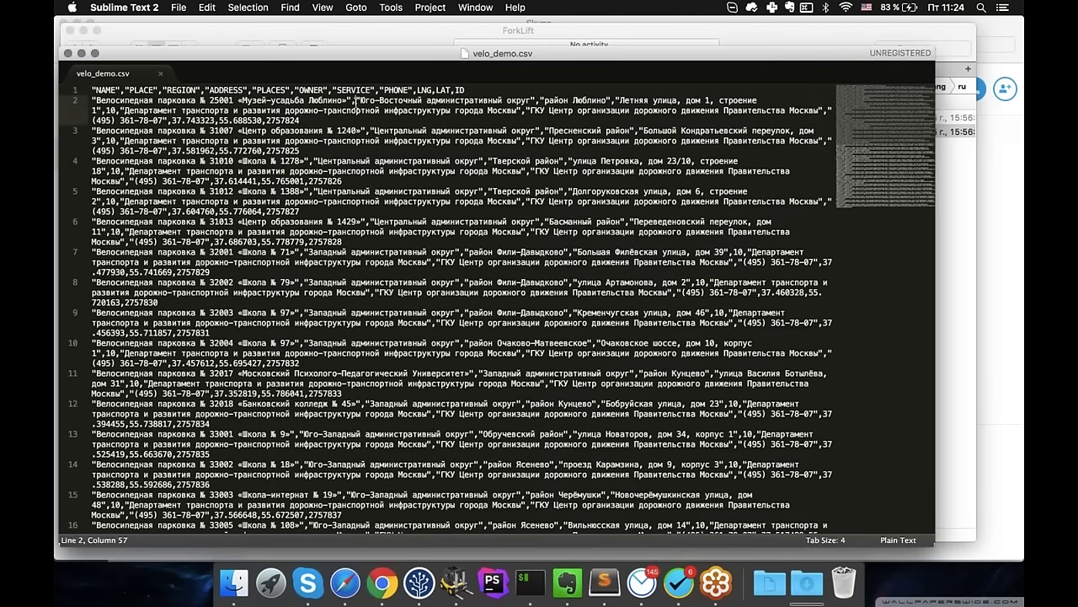
key(End)
key(shift+Left)
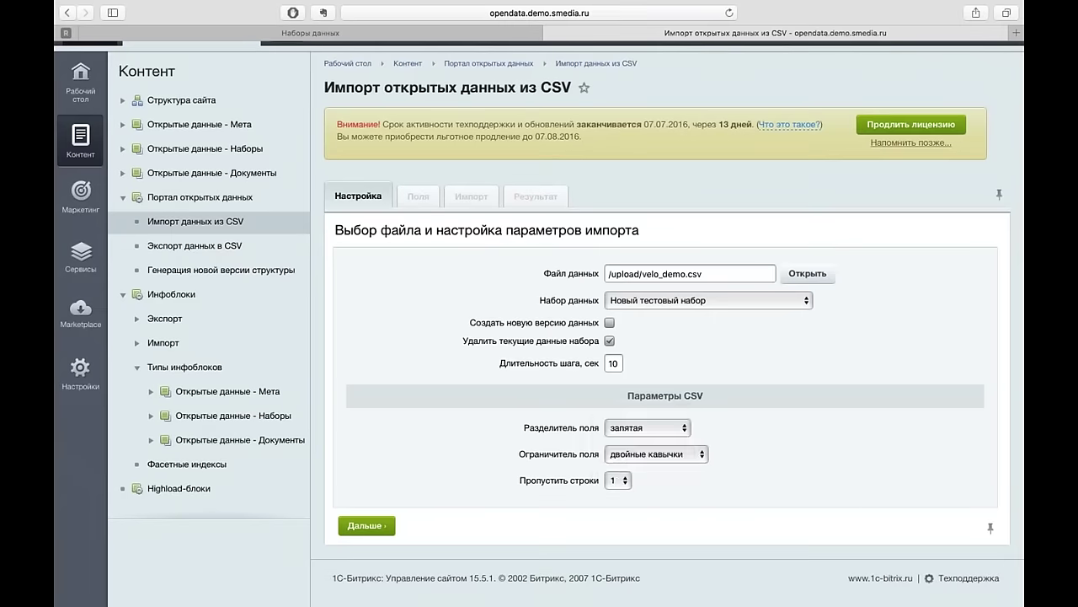
- Keep запятая as field separator and двойные кавычки as field enclosure
click(682, 427)
click(719, 427)
click(701, 454)
click(747, 455)
key(ctrl+Left)
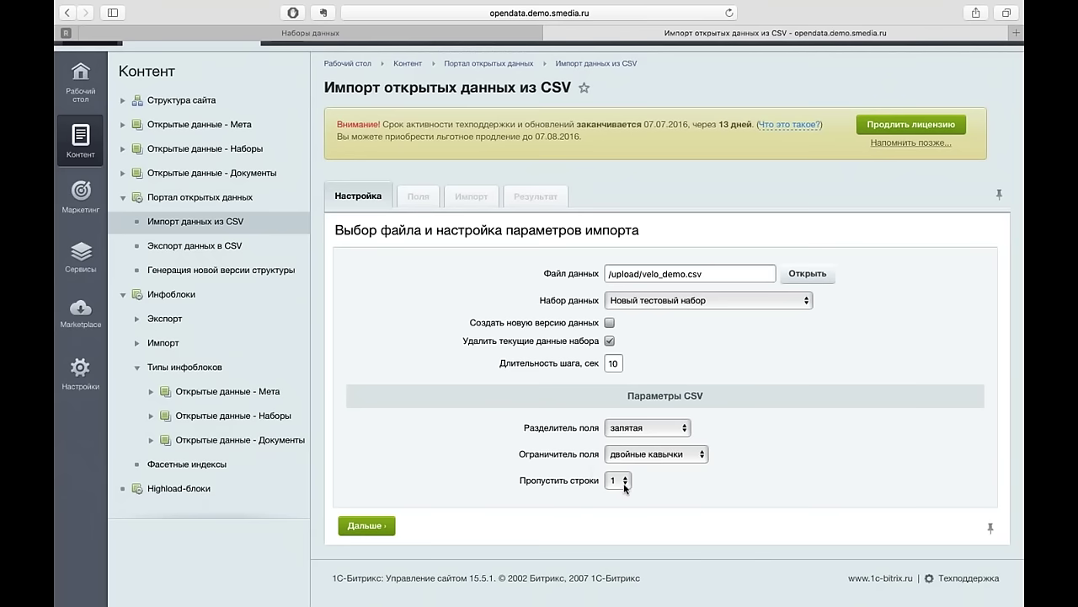
- Skip 1 header row and advance to the Поля field-mapping step
click(625, 487)
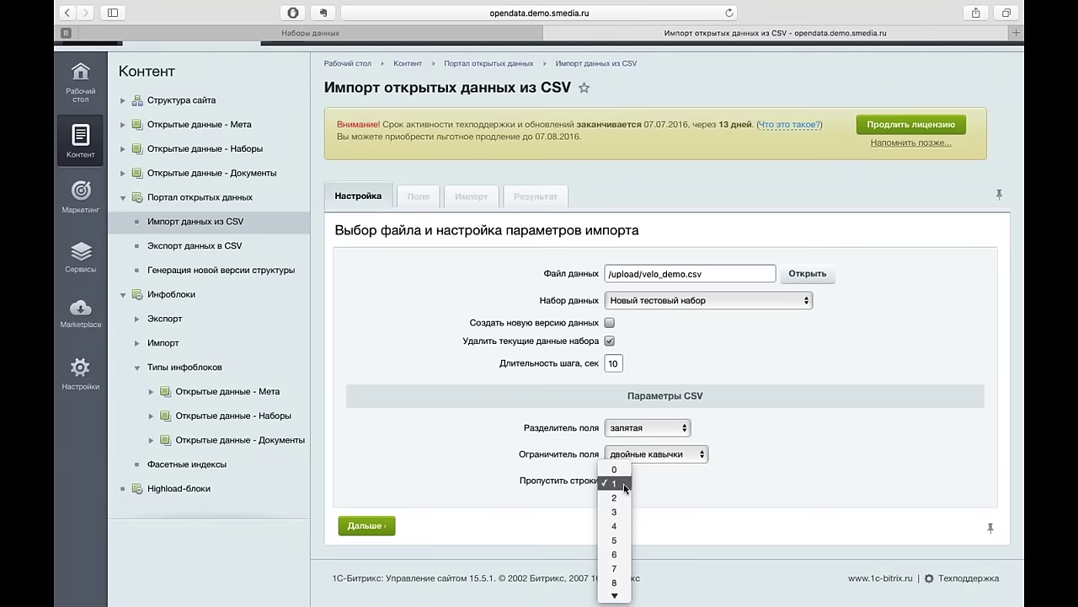
click(621, 473)
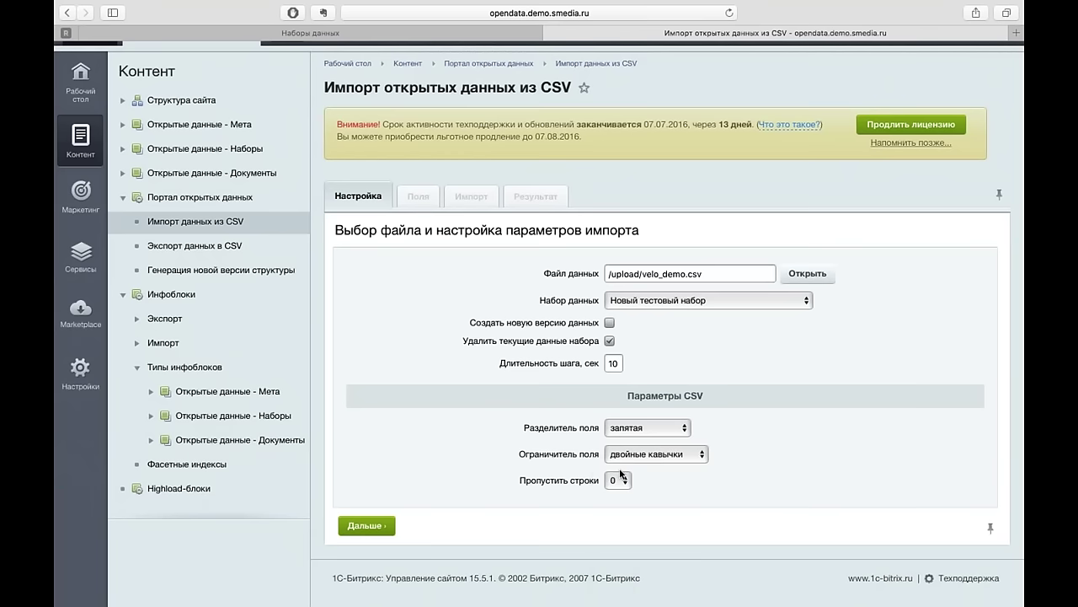
click(623, 480)
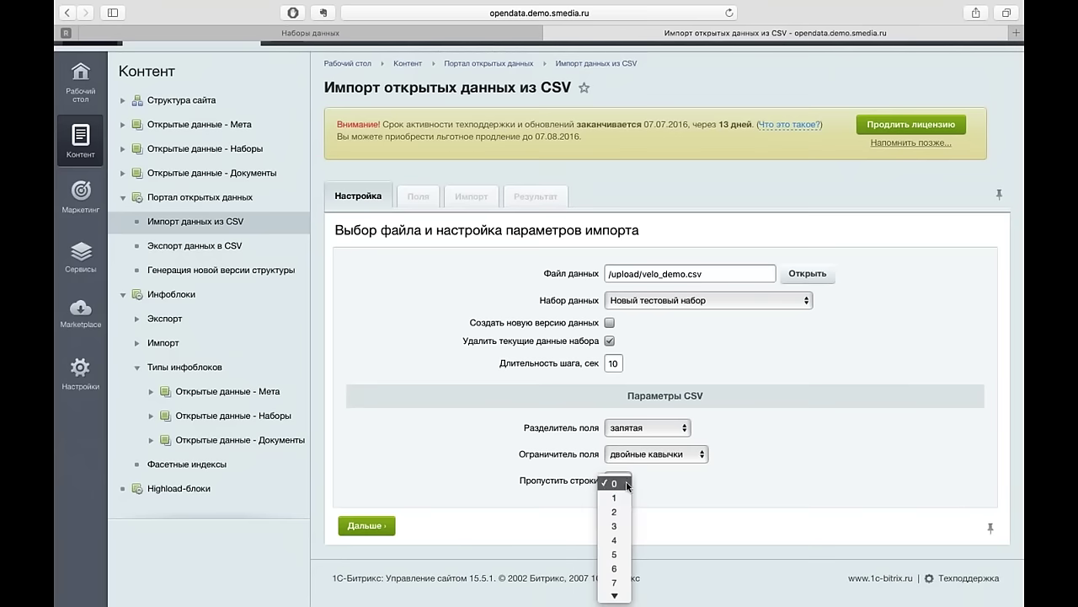
click(624, 497)
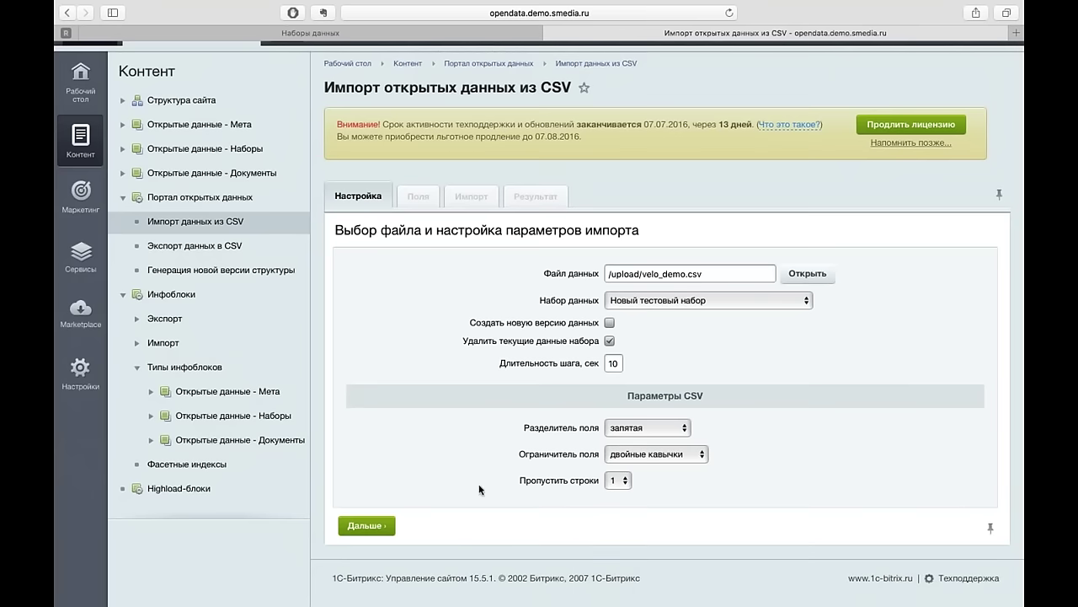
click(379, 528)
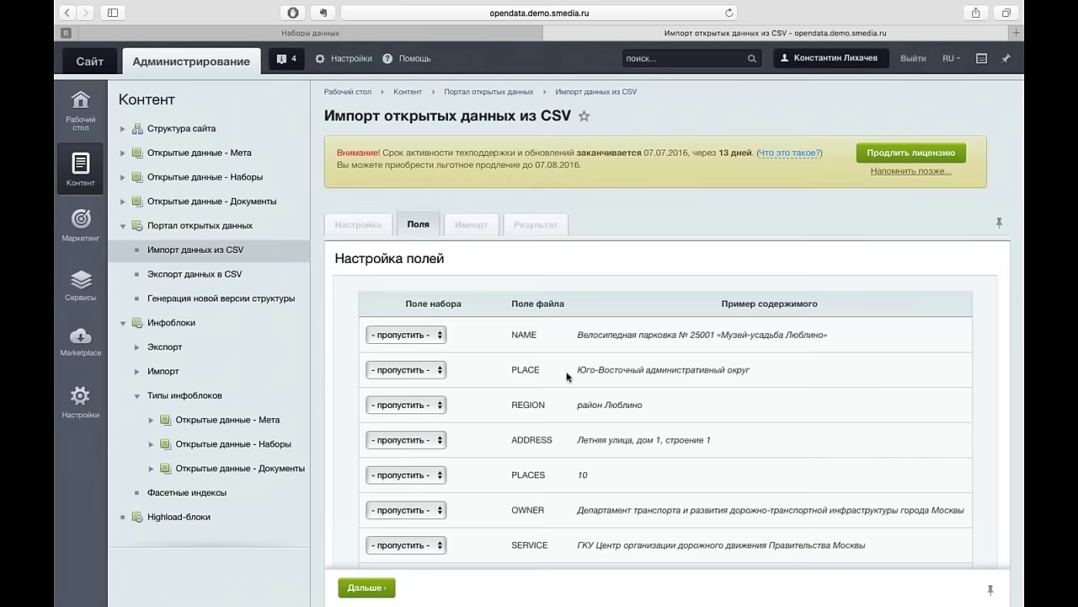
- Create NAME and all remaining CSV columns as string fields
scroll(556, 427, down, 5)
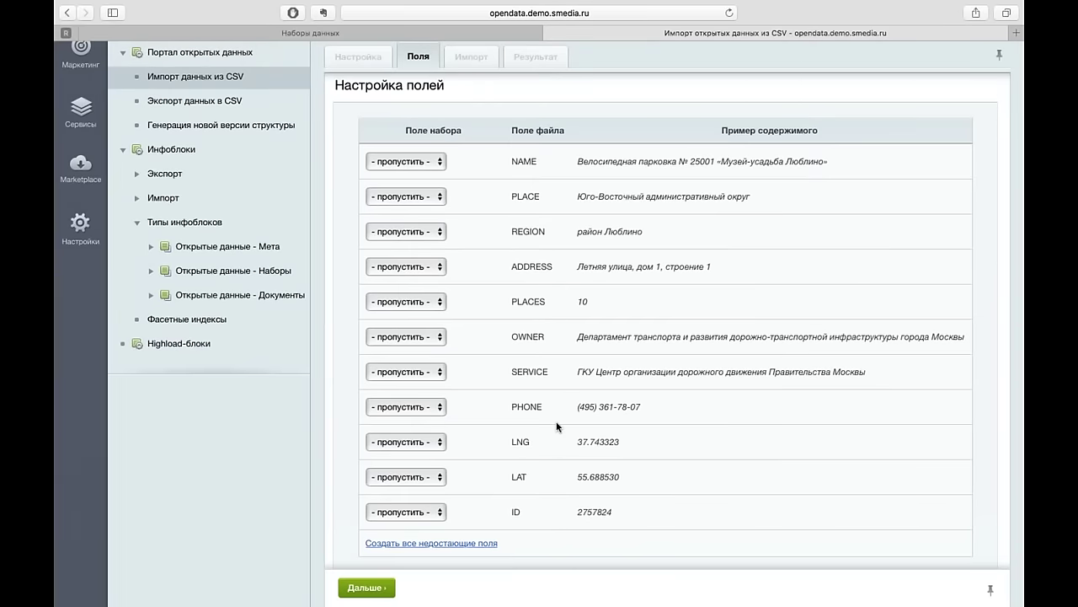
click(434, 164)
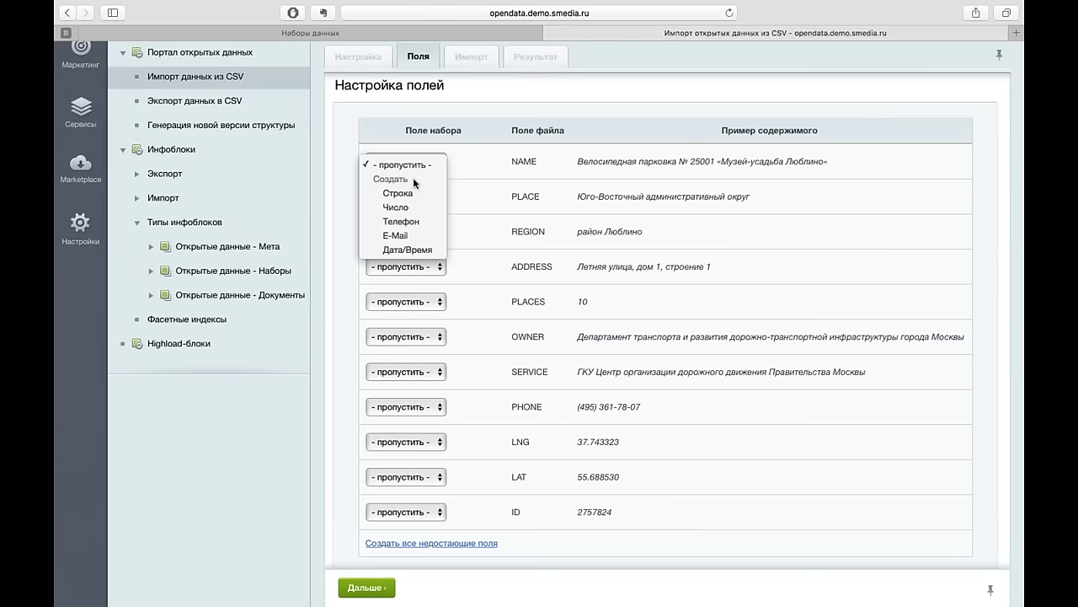
click(477, 175)
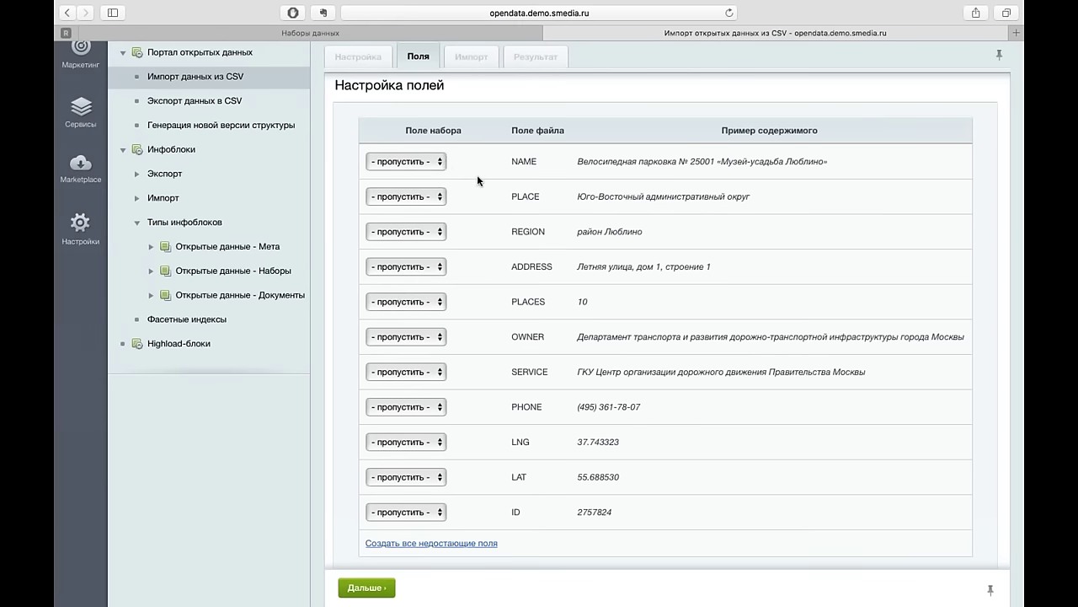
click(444, 162)
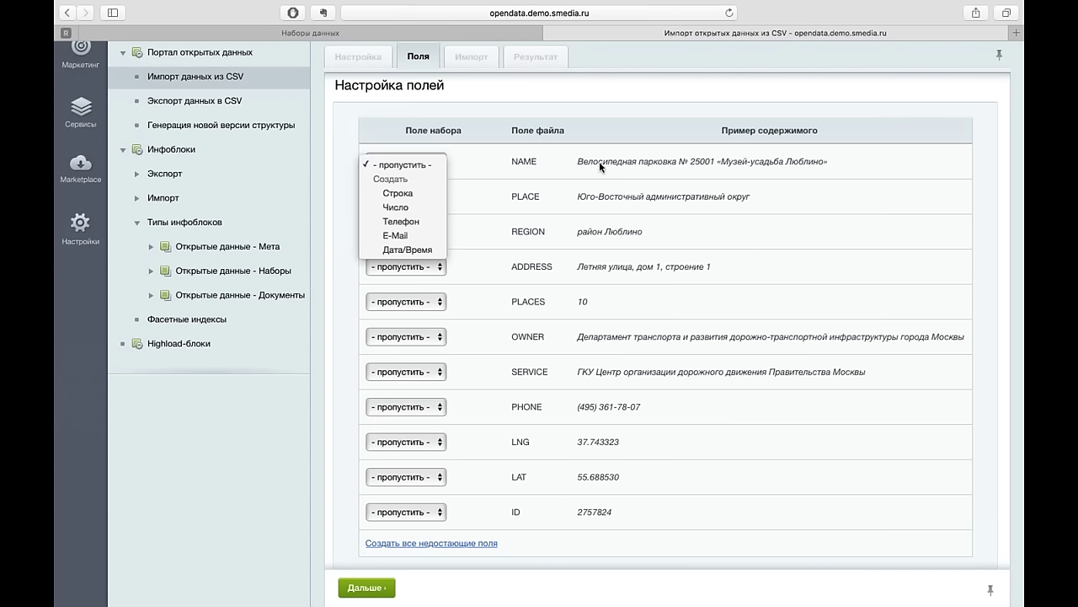
click(438, 196)
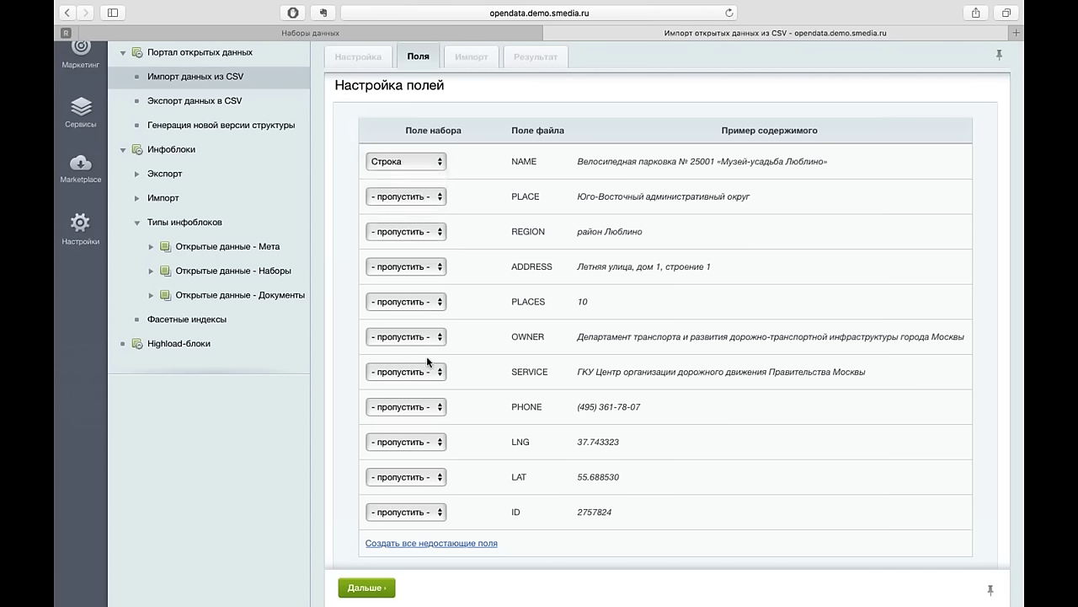
click(449, 542)
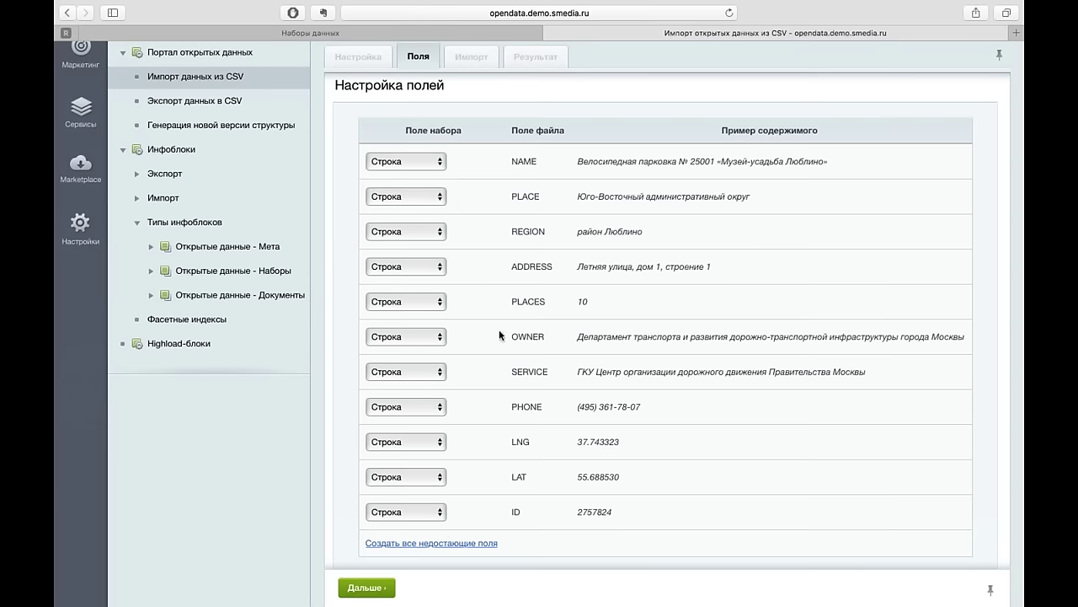
- Set the ID, LAT and LNG fields to the Число (number) type
scroll(497, 393, down, 1)
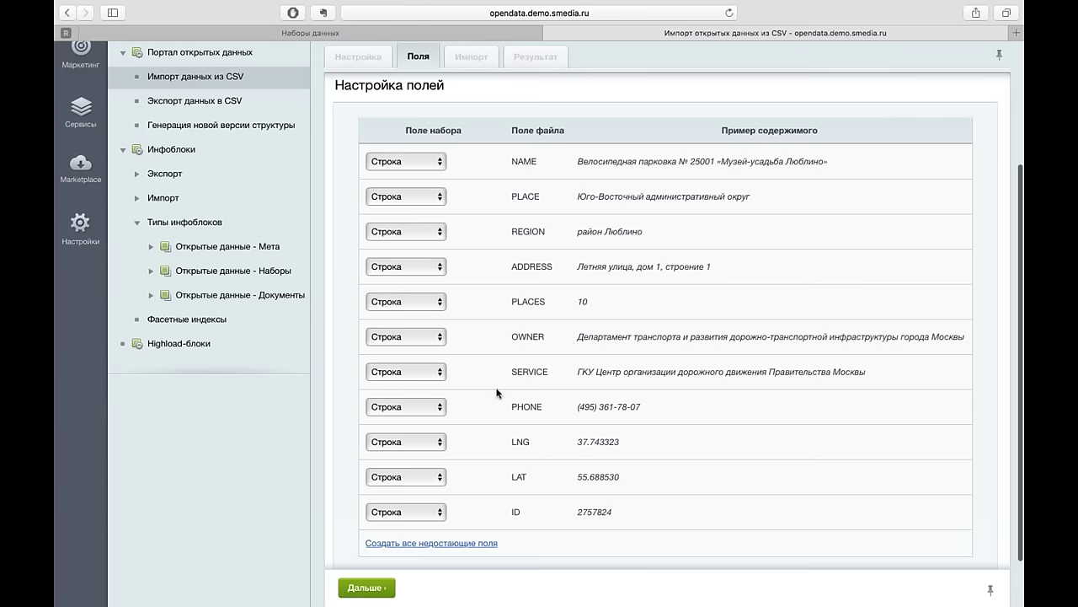
scroll(497, 393, down, 3)
click(413, 416)
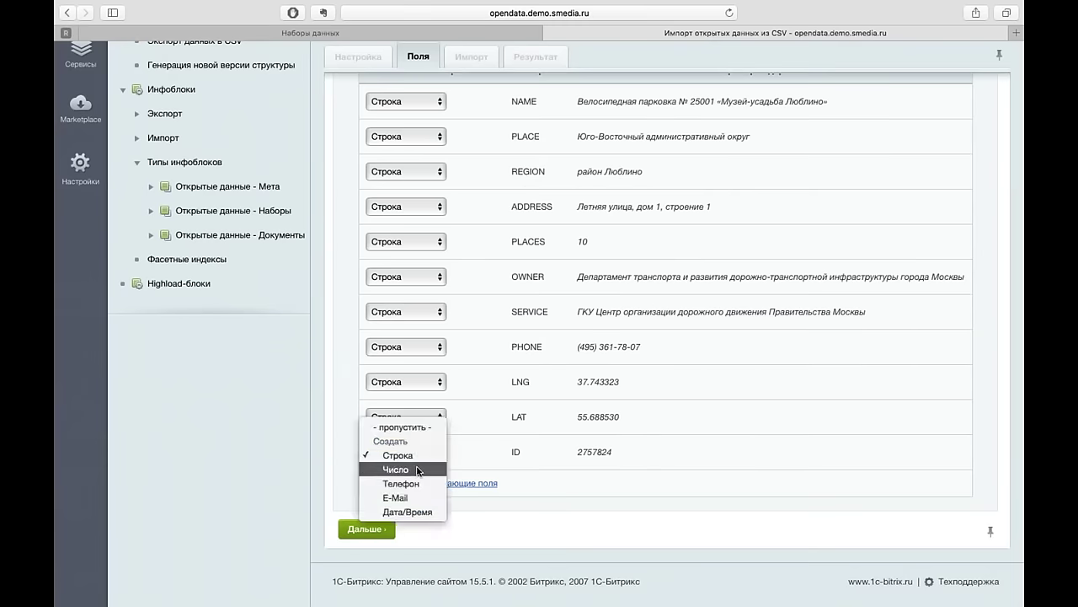
click(419, 469)
click(434, 413)
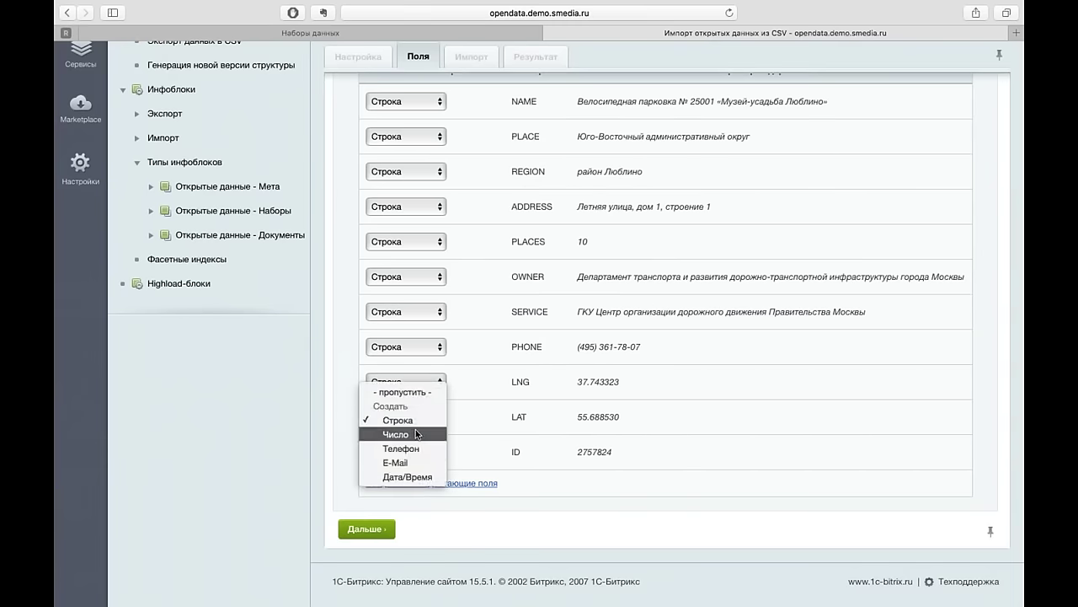
click(417, 434)
click(413, 382)
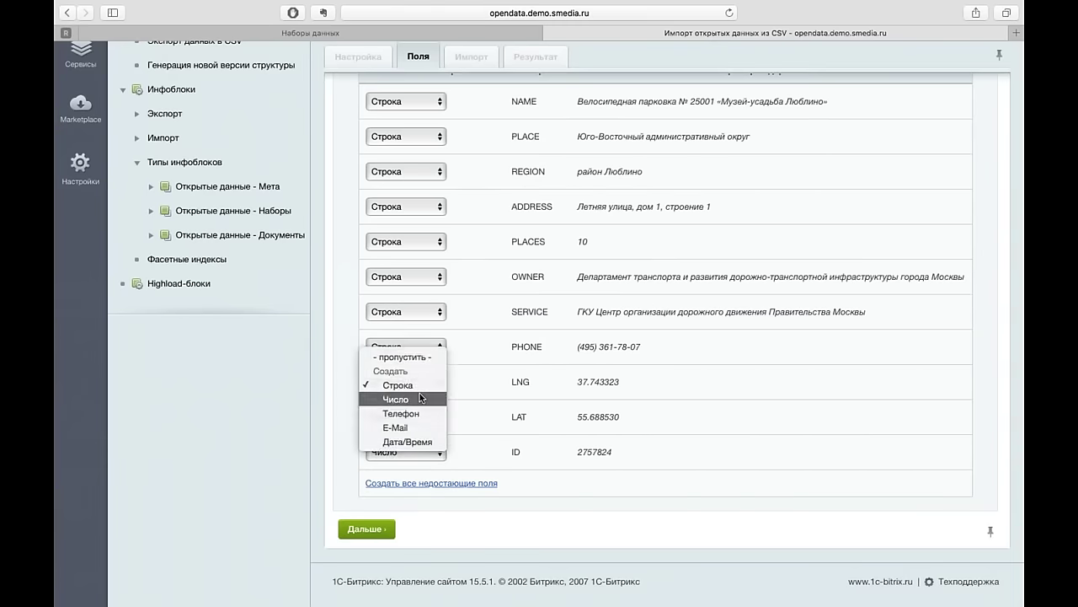
click(419, 398)
- Make PHONE a Телефон field, keep SERVICE as Строка, set PLACES to Число, and continue
click(413, 346)
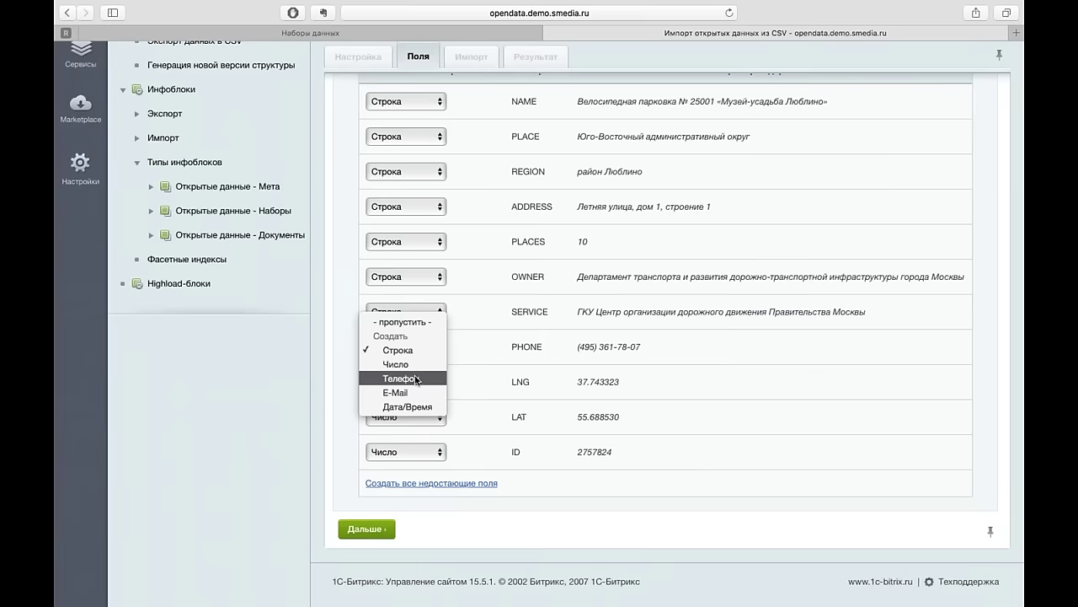
click(417, 380)
click(427, 311)
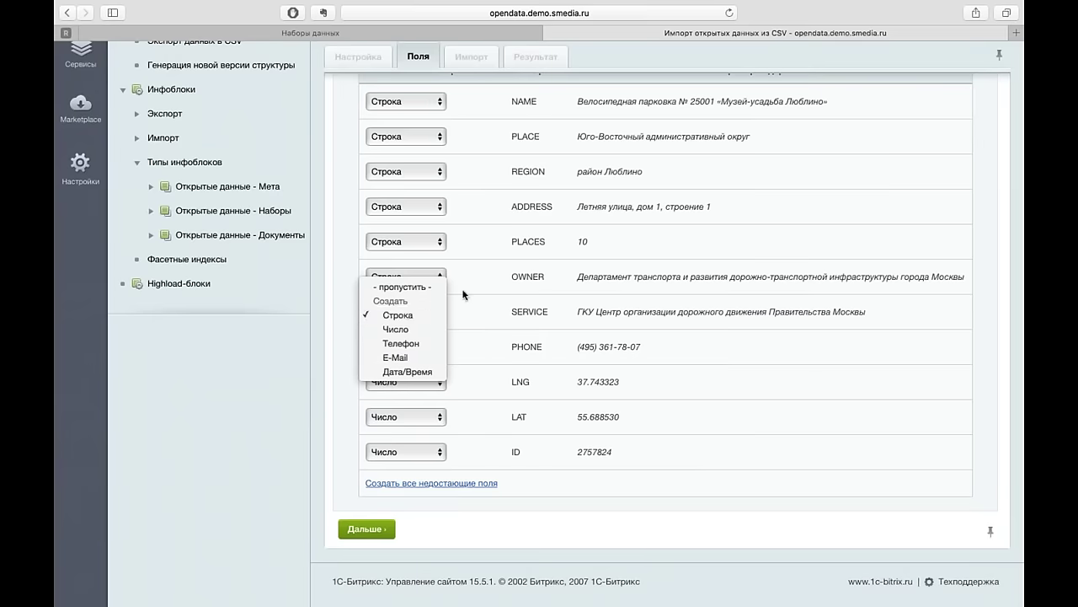
click(519, 255)
click(428, 243)
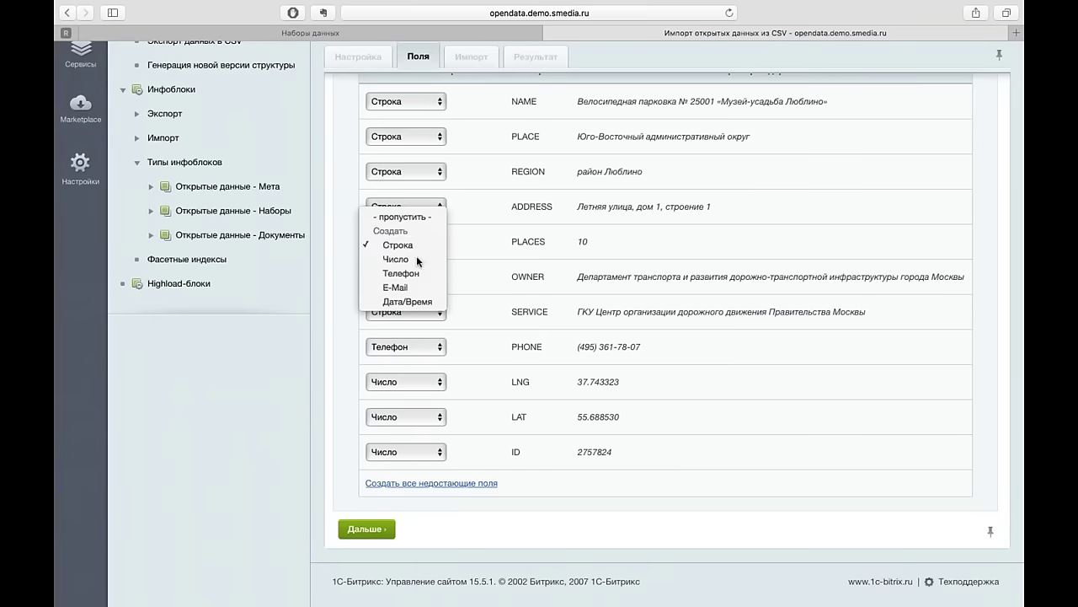
click(416, 258)
scroll(625, 295, up, 3)
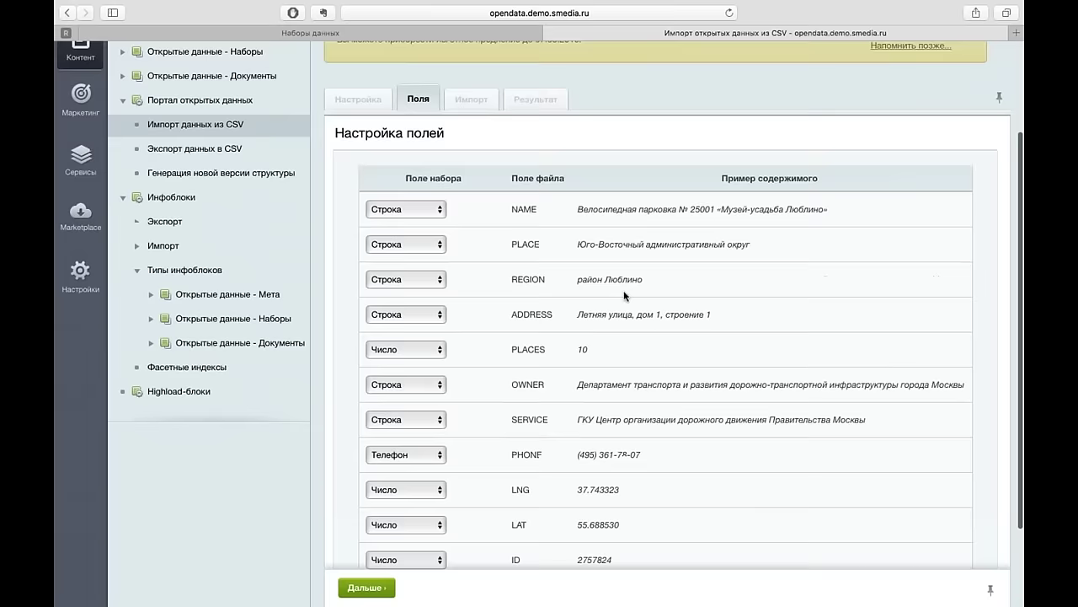
scroll(624, 295, down, 1)
scroll(625, 295, down, 2)
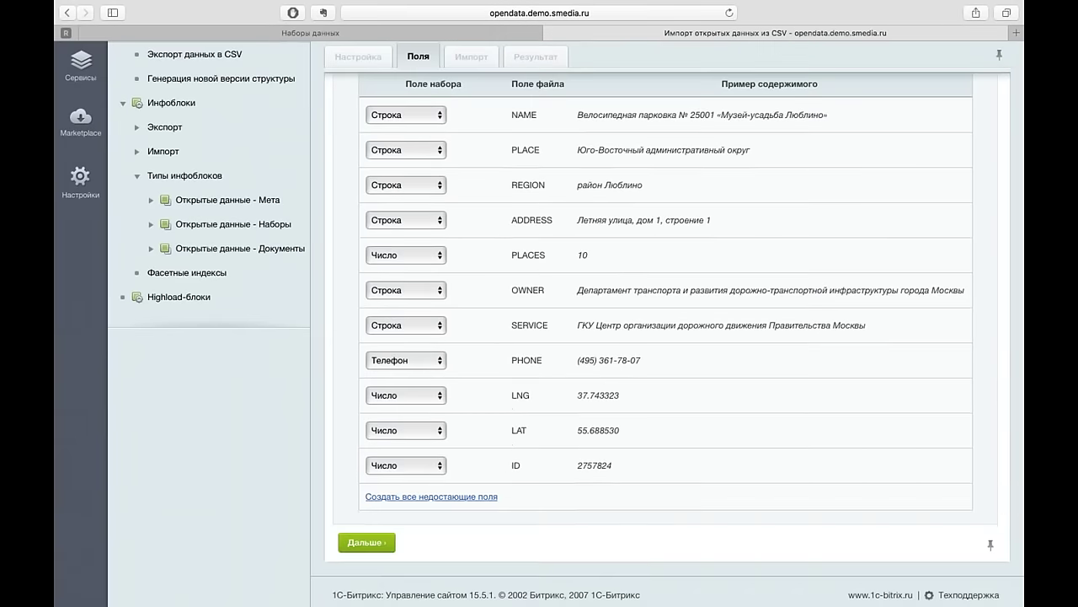
click(376, 546)
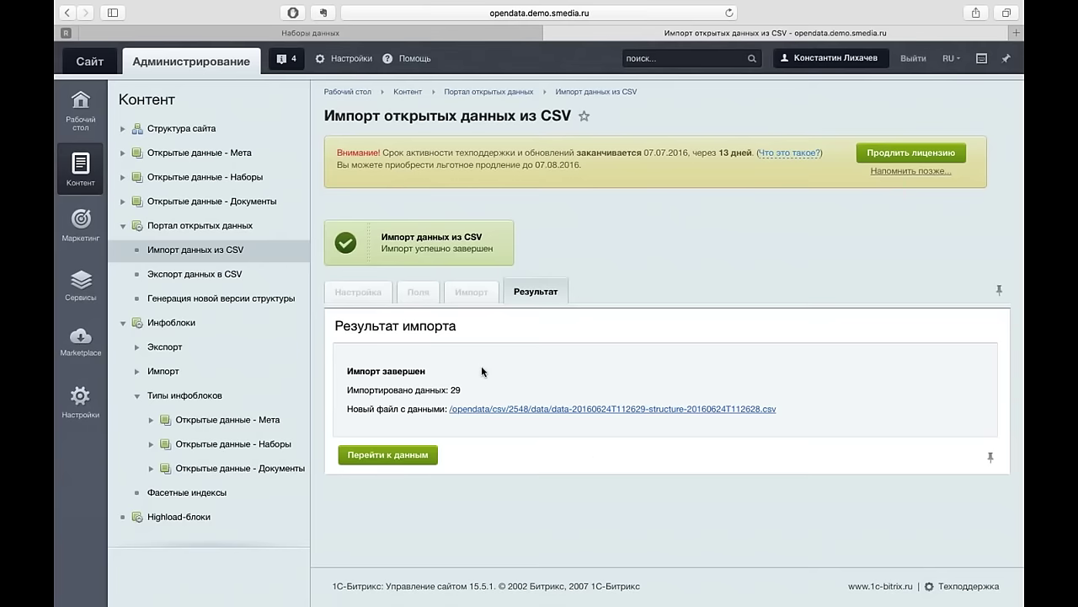
- Go to the newly imported data and open record 2561
scroll(381, 395, down, 1)
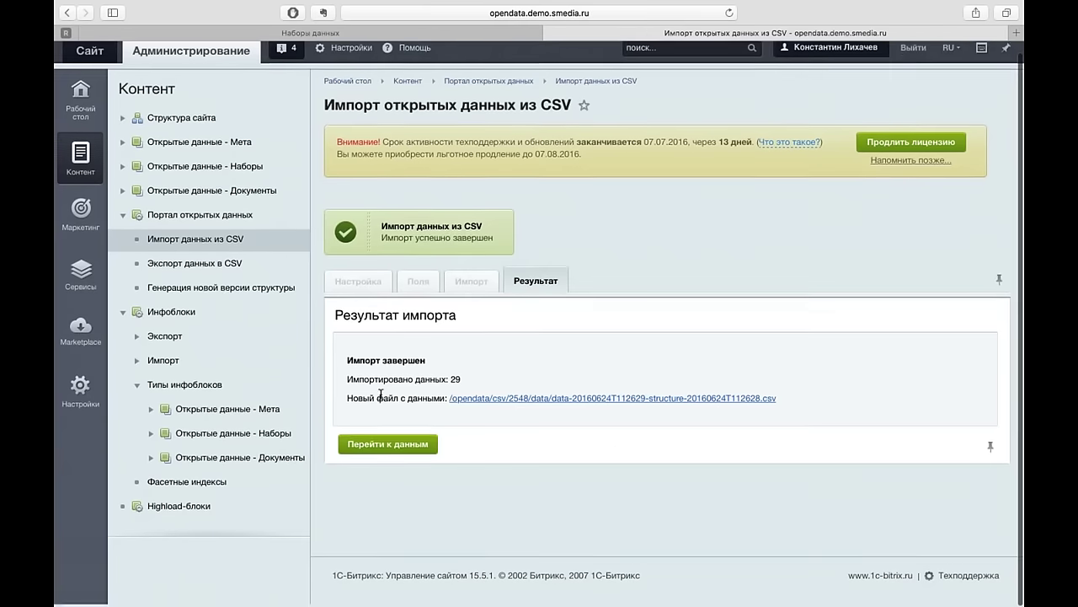
click(388, 447)
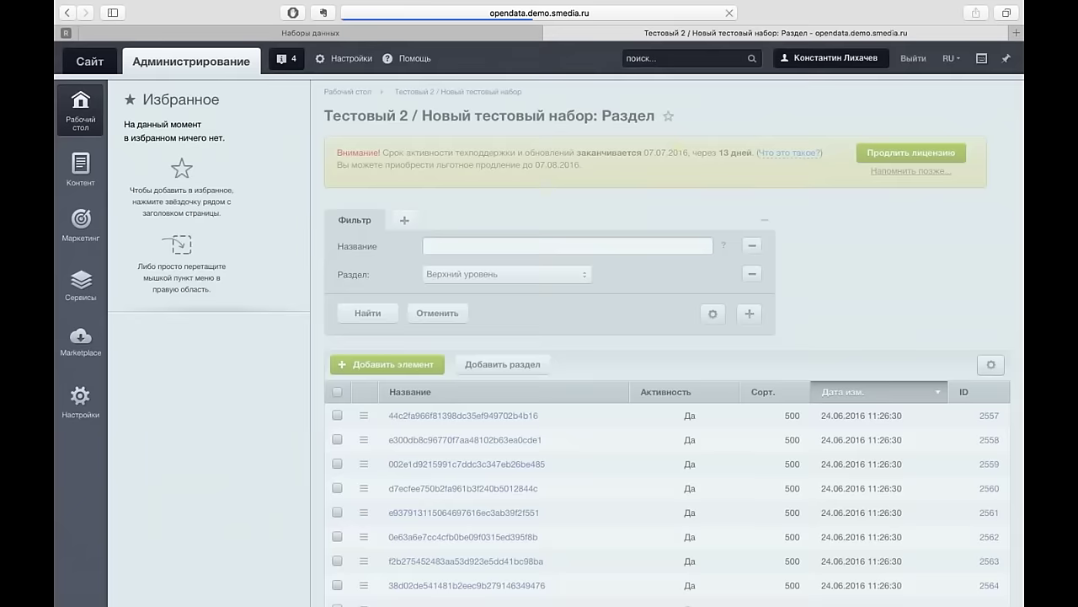
scroll(665, 354, down, 2)
scroll(501, 341, down, 2)
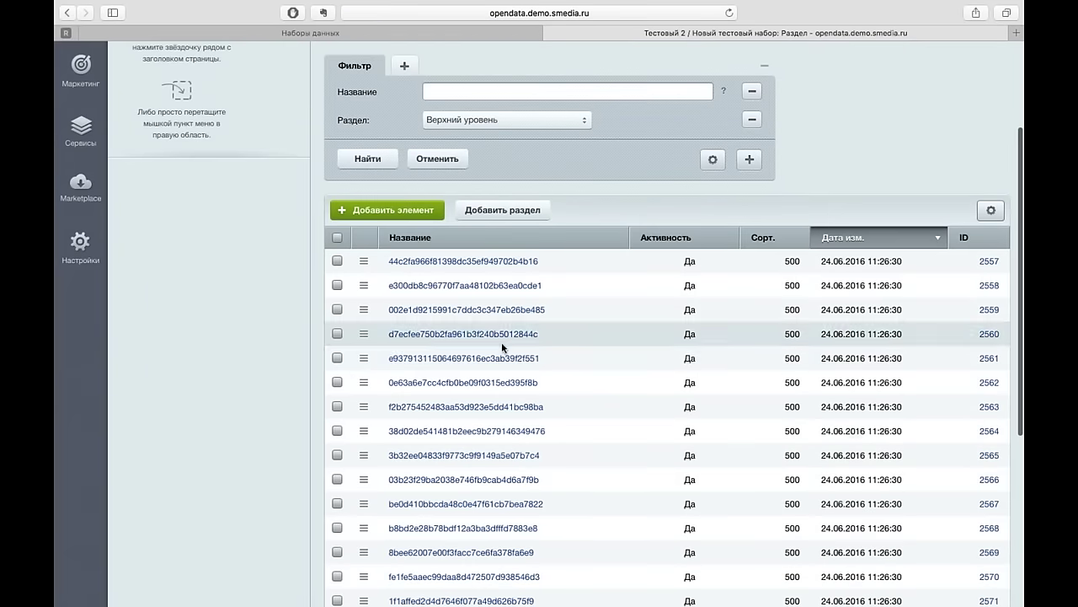
click(496, 364)
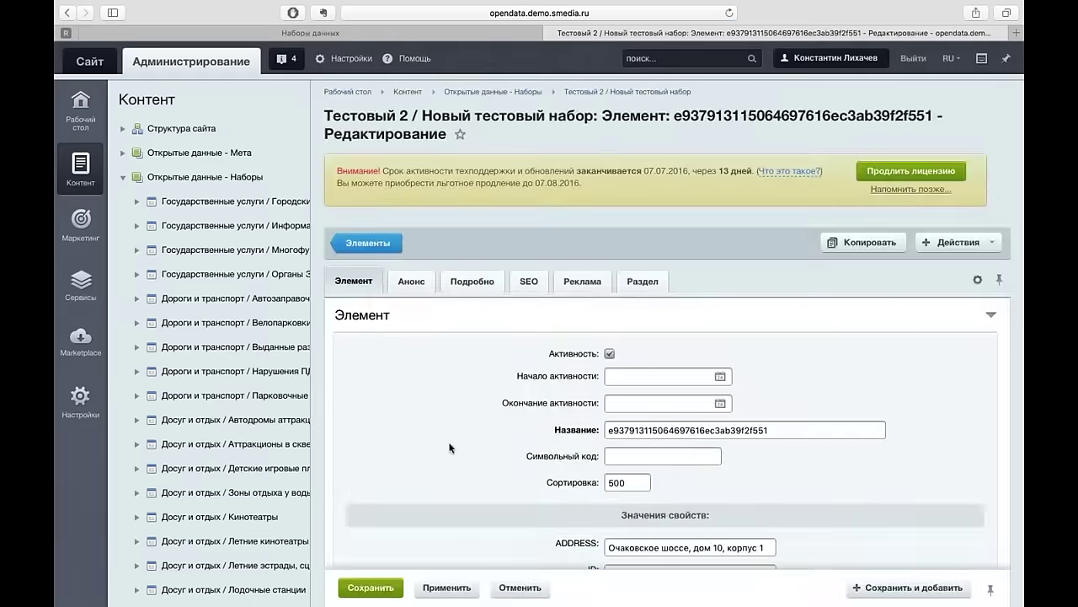
- Review record 2561's property values, then return to the public portal homepage
scroll(455, 447, down, 5)
scroll(449, 448, down, 4)
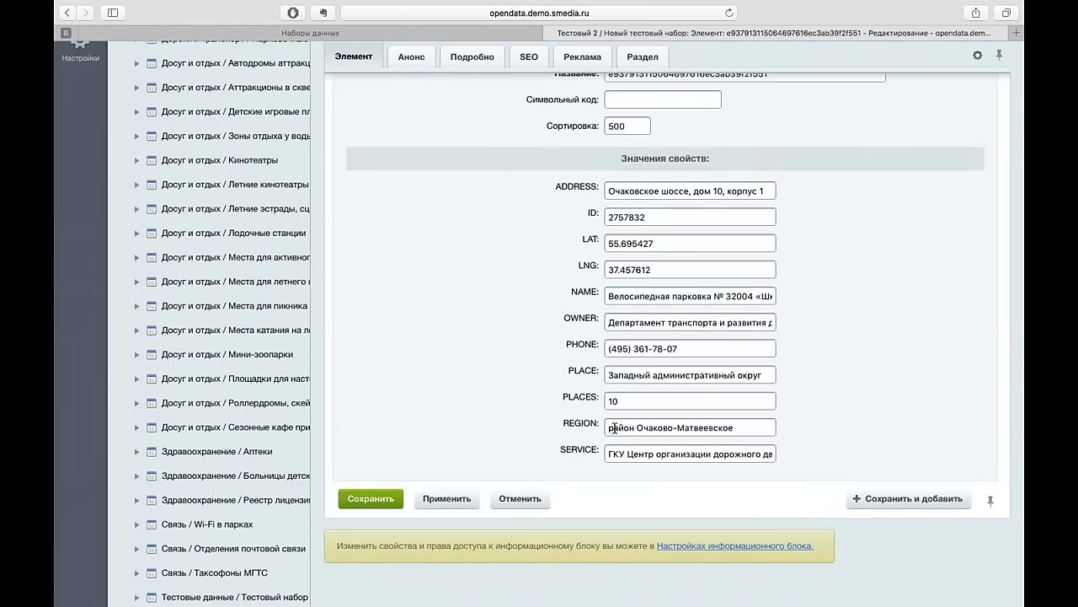
scroll(615, 427, up, 5)
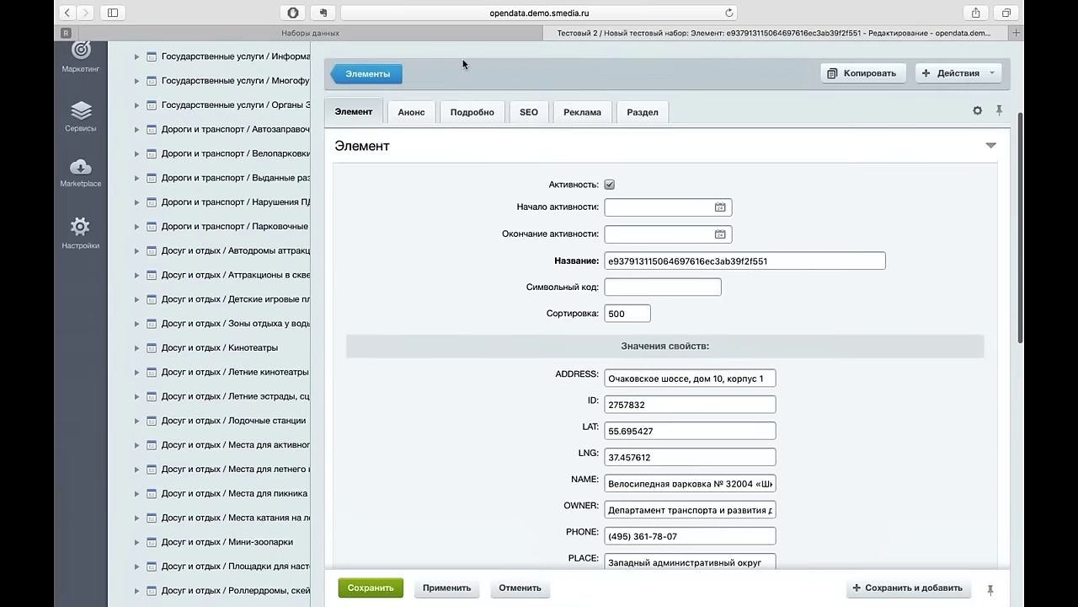
click(487, 34)
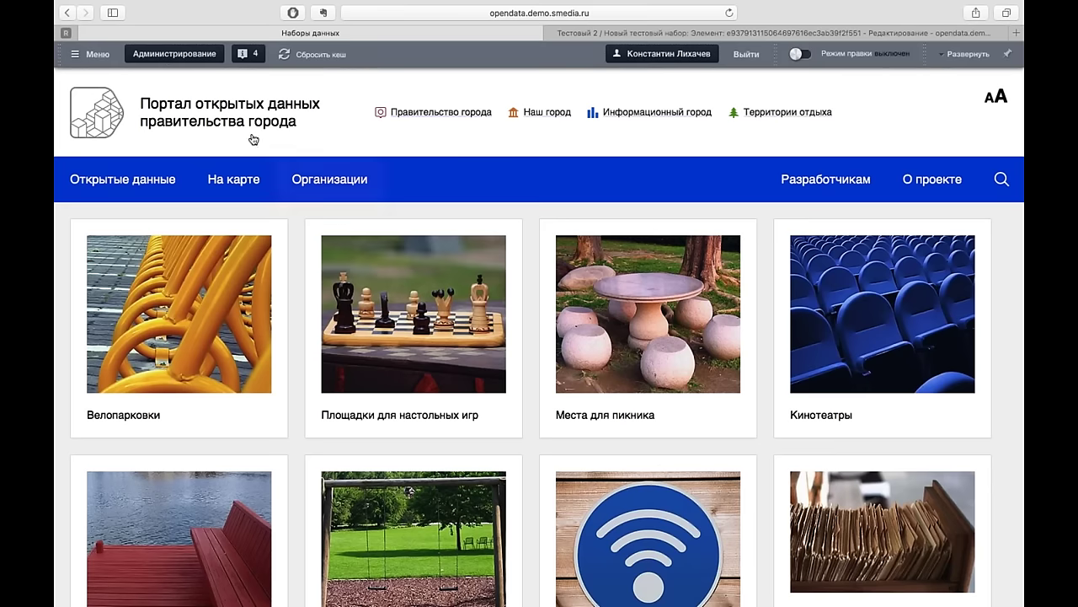
- Browse the catalogue's Тестовые данные and Тестовый 2 categories and open Новый тестовый набор
click(147, 175)
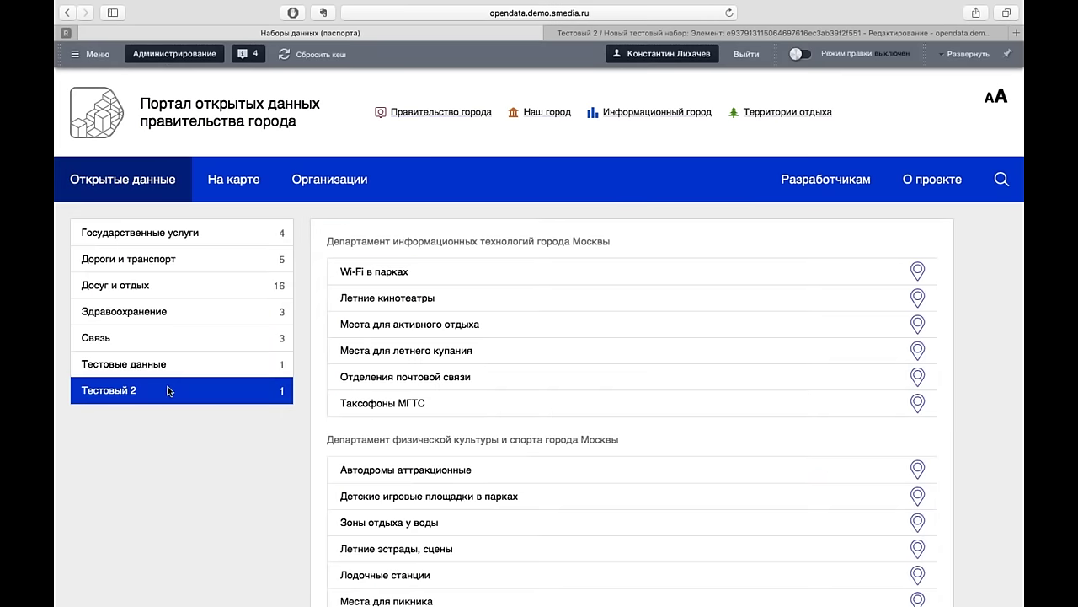
click(155, 366)
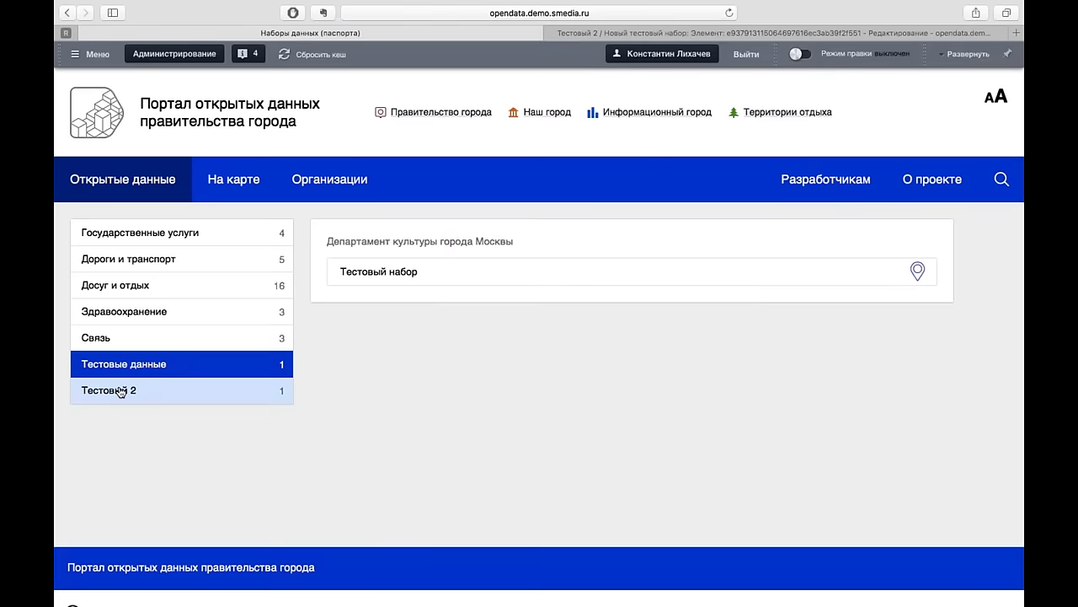
click(120, 390)
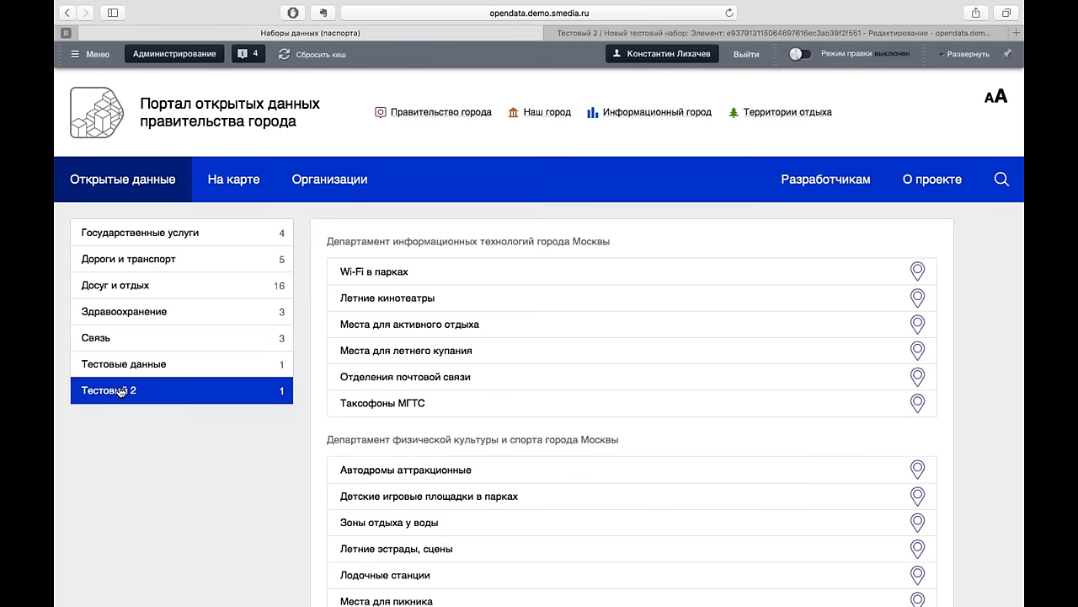
scroll(157, 412, down, 10)
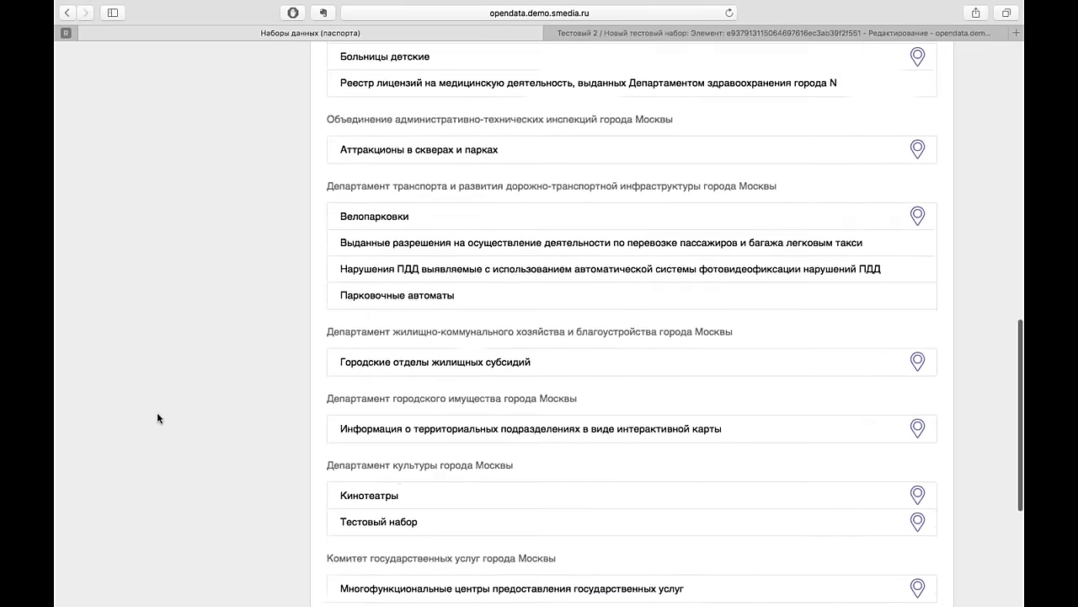
scroll(157, 415, down, 5)
scroll(158, 415, up, 15)
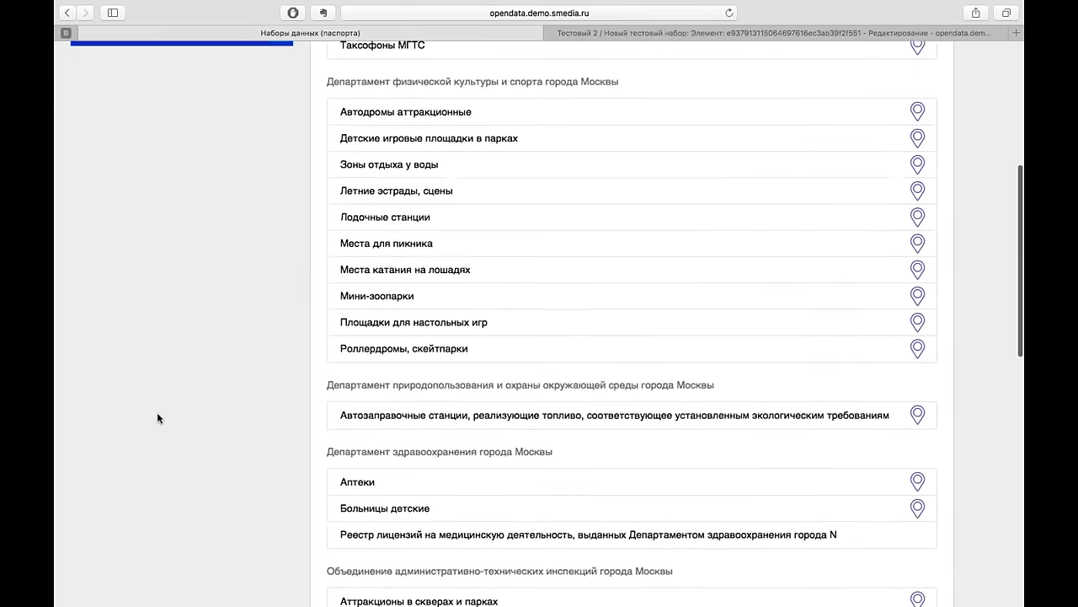
scroll(157, 412, down, 10)
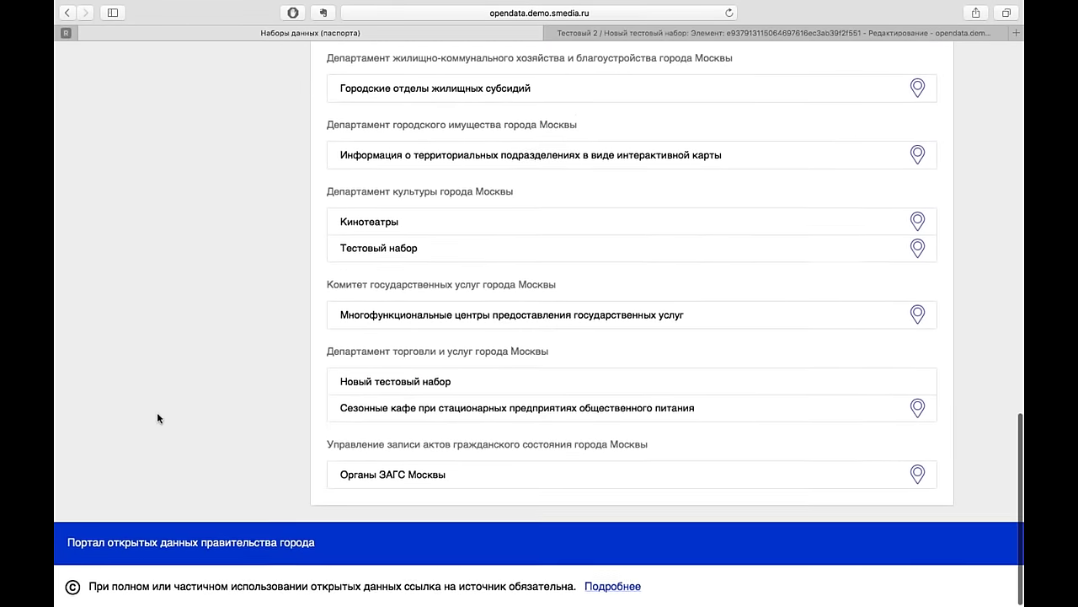
click(384, 407)
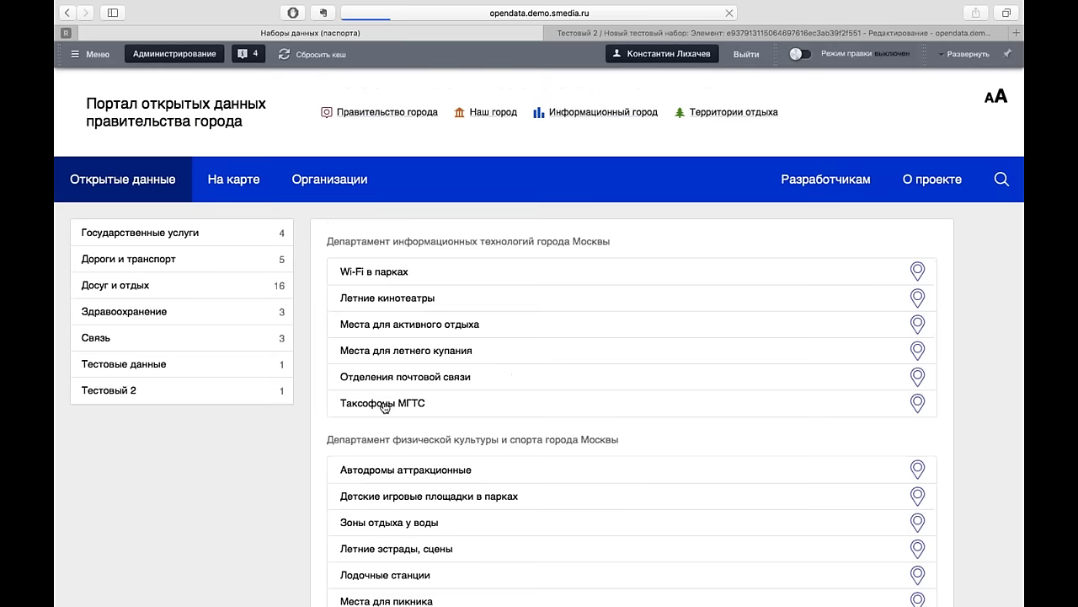
- Open Тестовый набор from Тестовые данные and scroll through its 30-row table
click(149, 365)
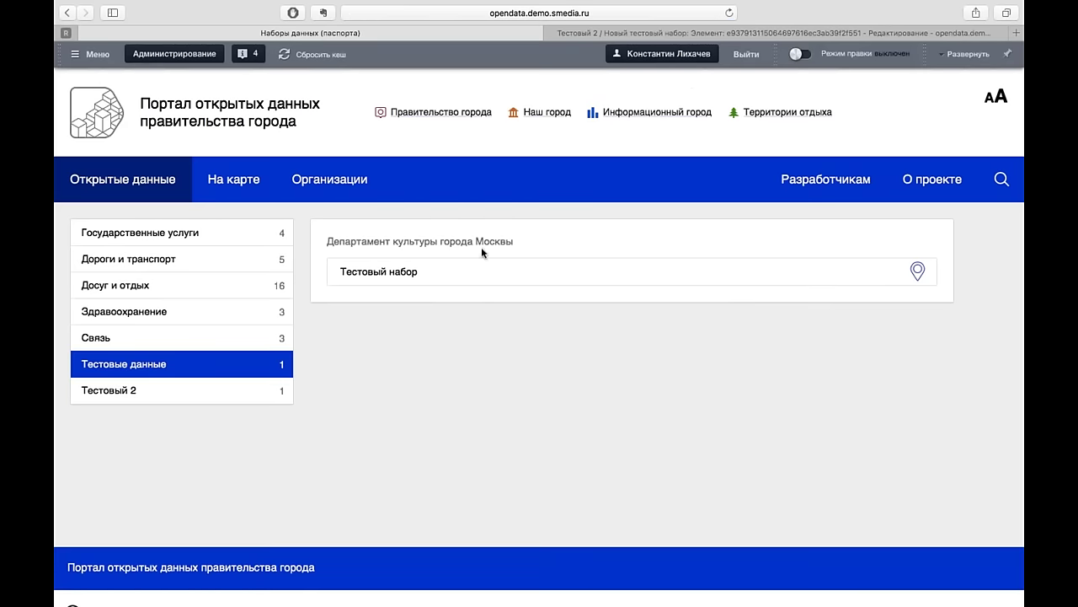
click(472, 278)
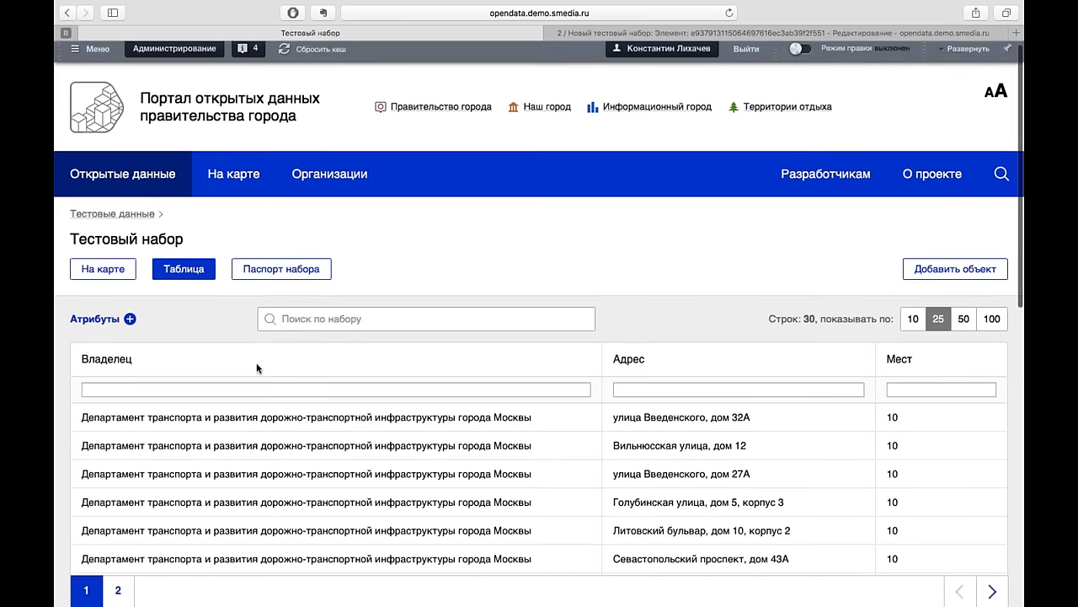
scroll(257, 369, down, 2)
scroll(539, 337, down, 8)
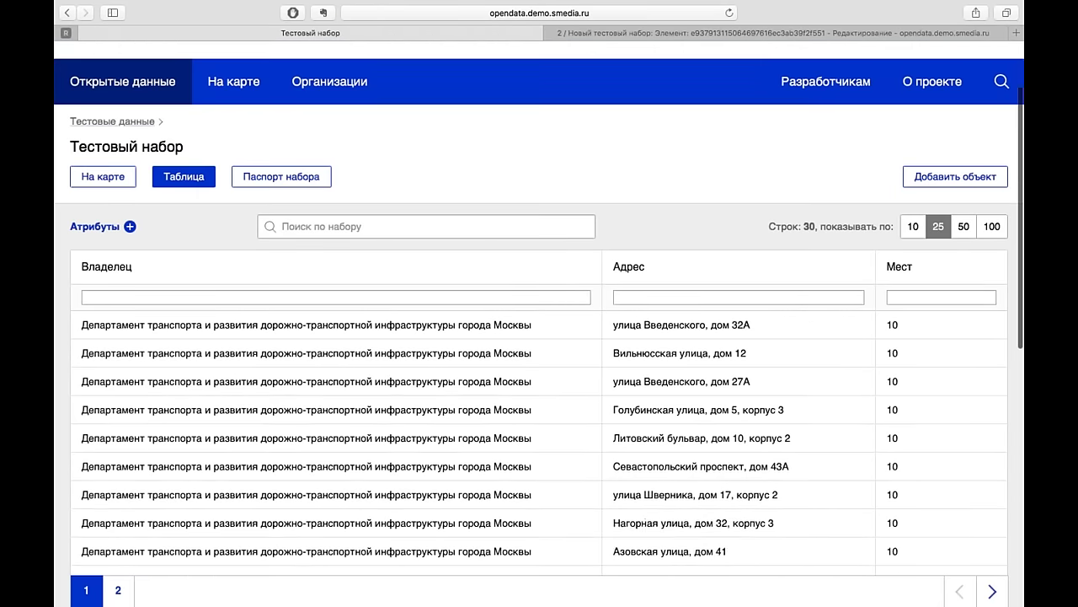
scroll(540, 337, down, 6)
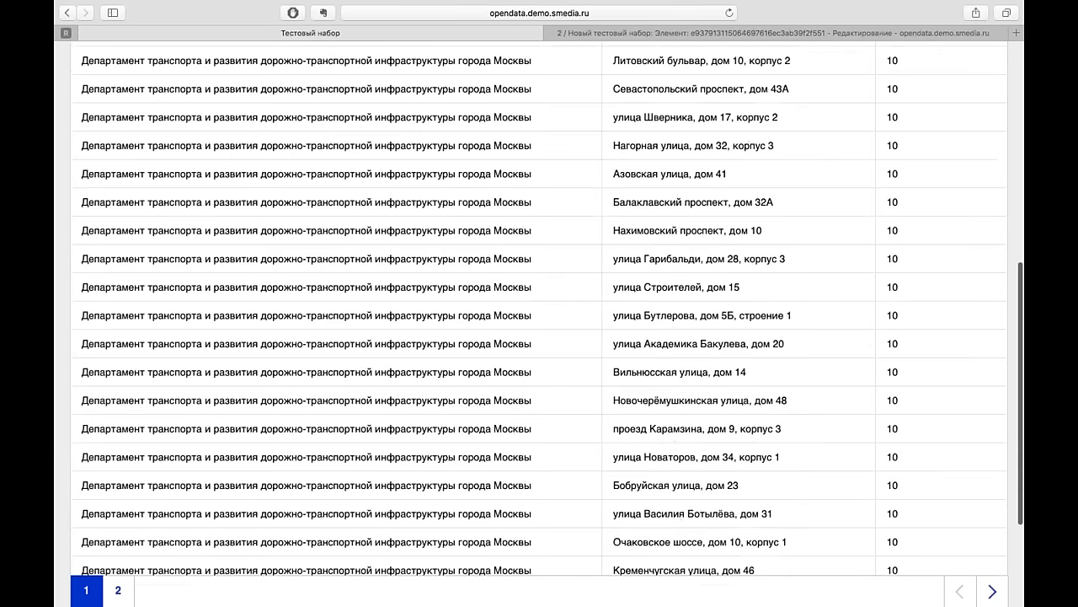
scroll(539, 337, up, 12)
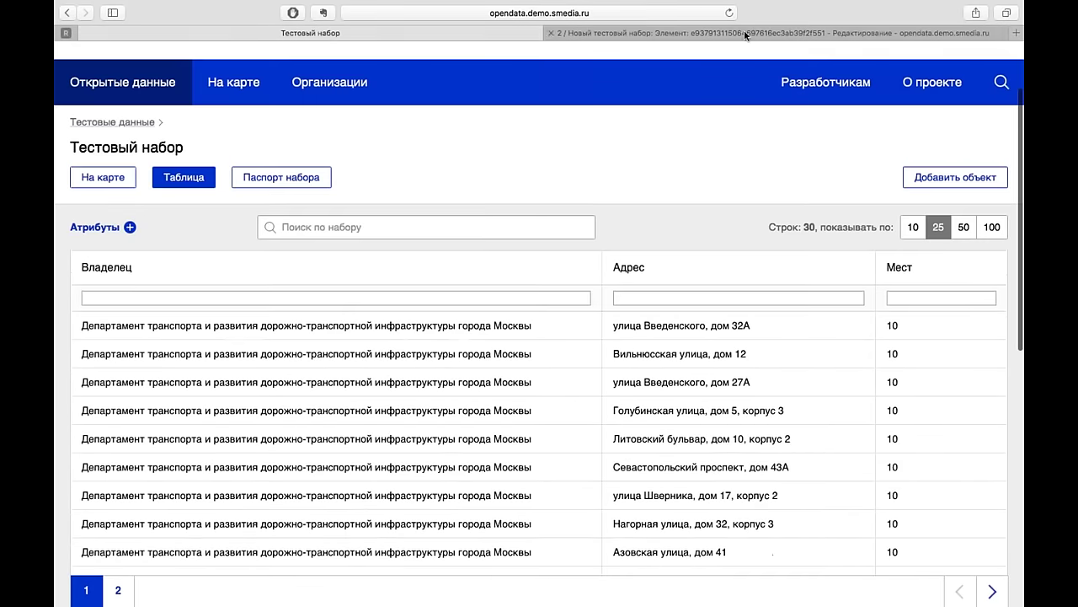
- Back in admin, open the Тестовый 2 folder under Наборы данных (паспорта) in the content tree
click(744, 32)
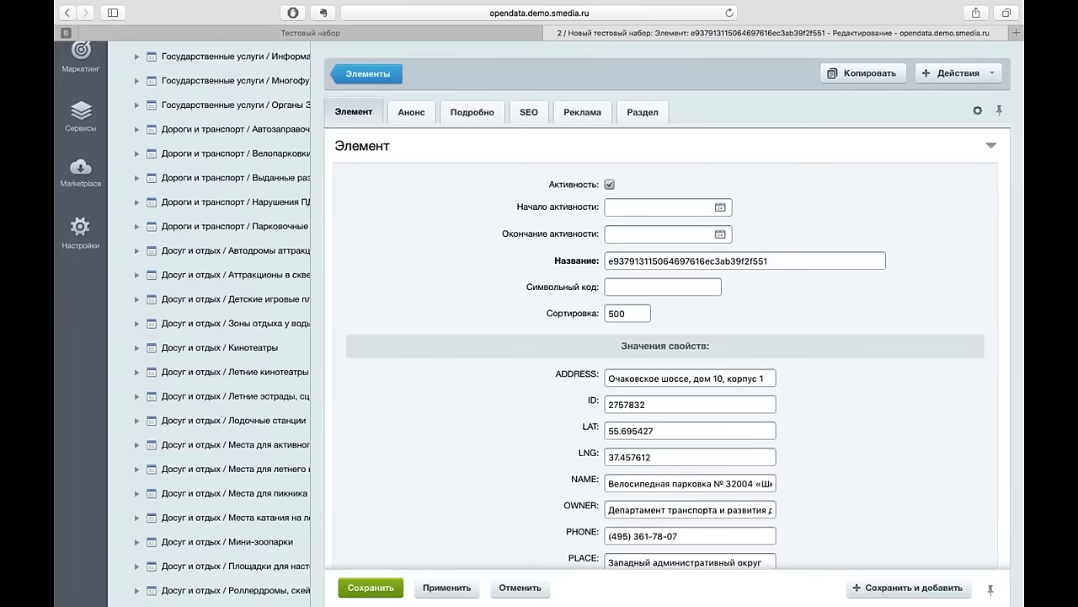
scroll(555, 229, up, 3)
scroll(553, 229, up, 3)
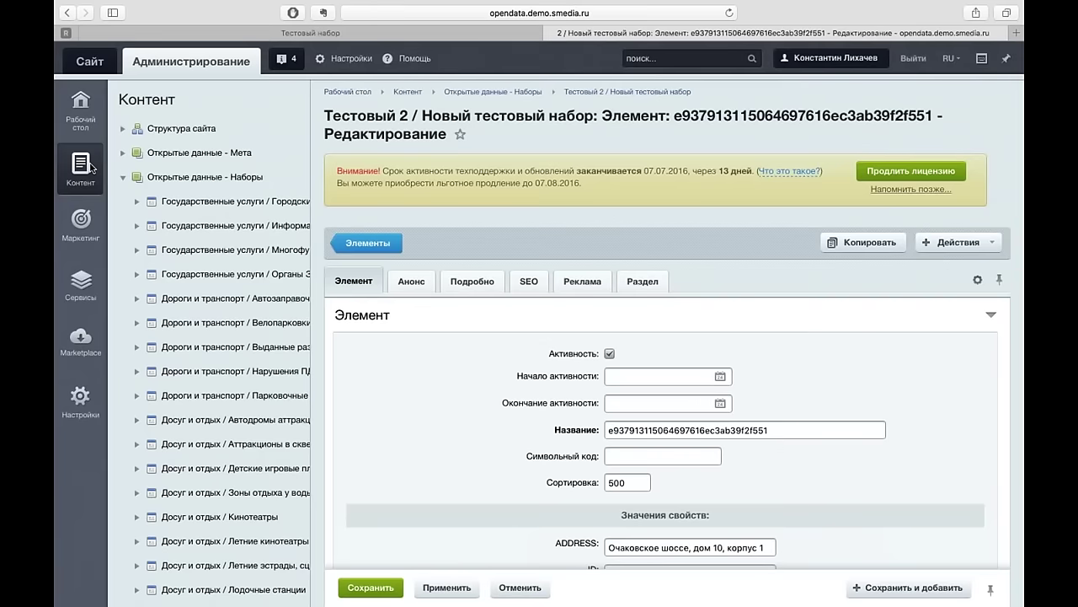
click(122, 178)
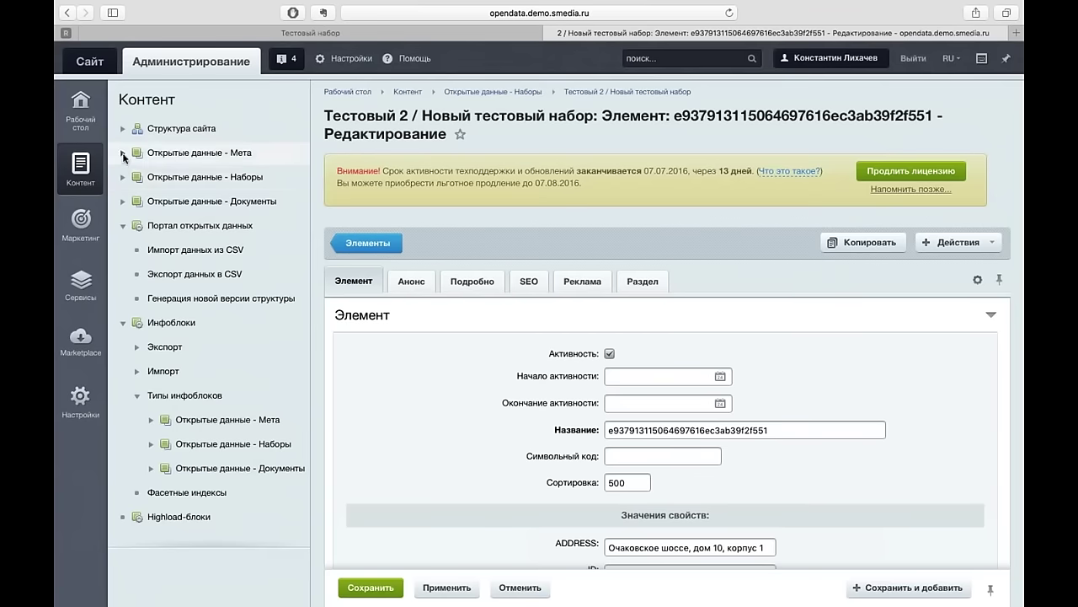
click(123, 153)
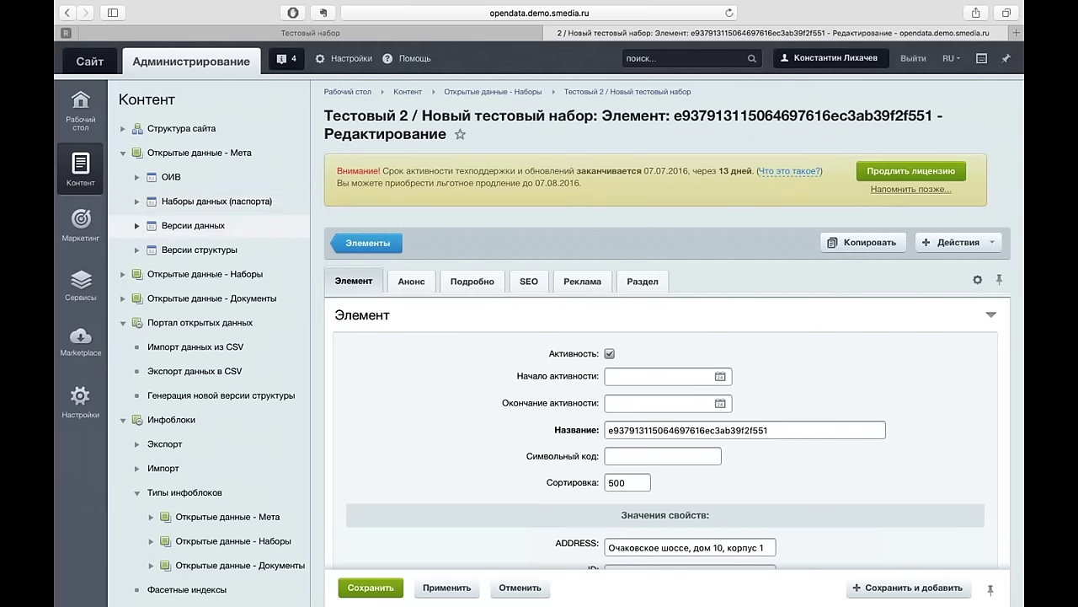
click(136, 201)
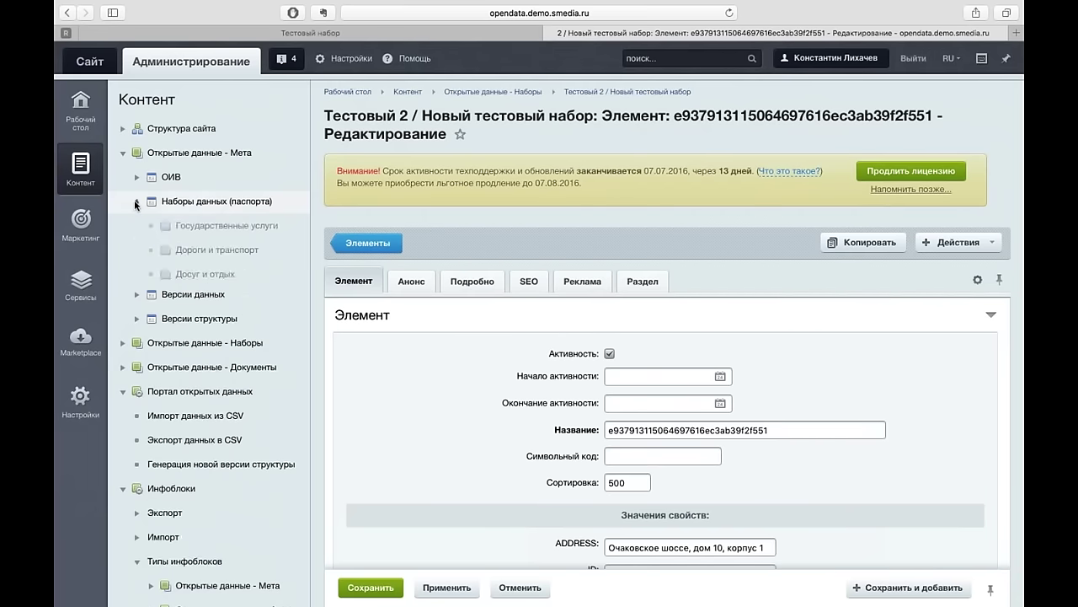
click(195, 371)
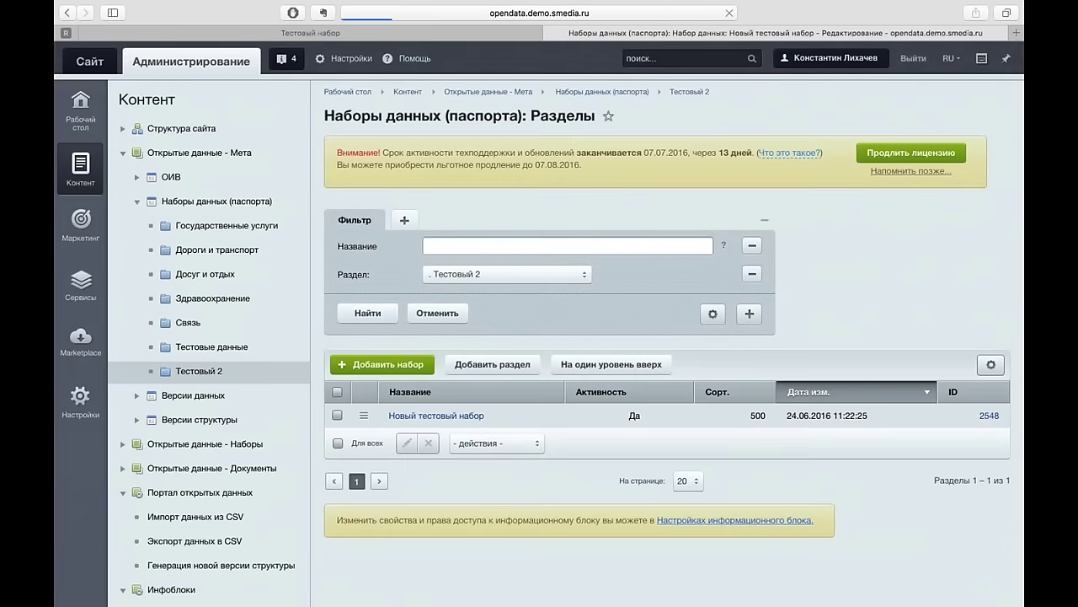
- Set Геоданные to address ADDRESS, longitude LNG, latitude LAT, name NAME, and save
scroll(665, 337, down, 10)
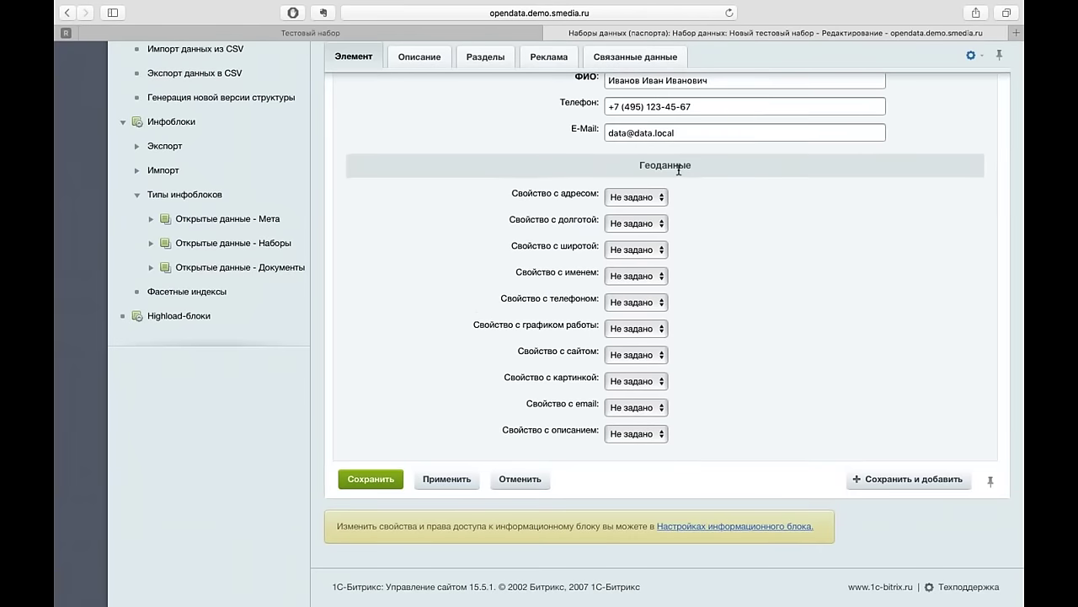
click(659, 197)
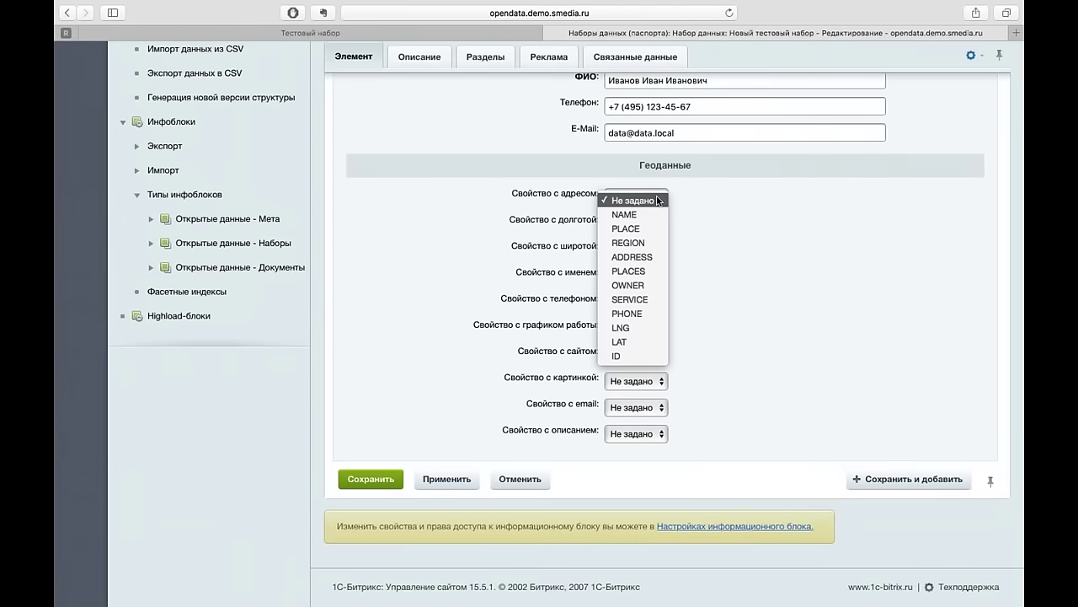
click(640, 261)
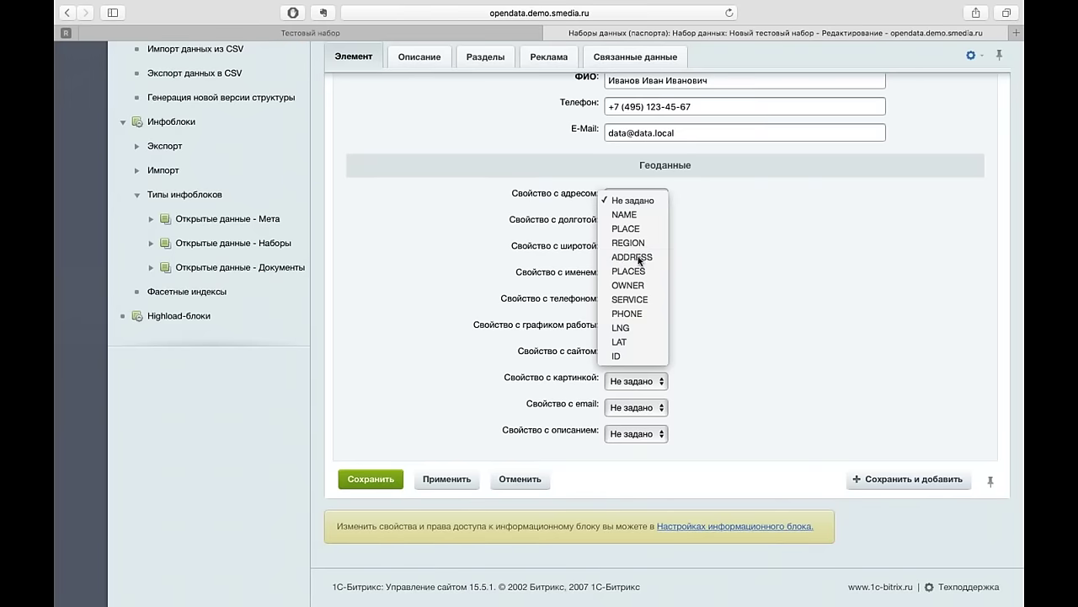
click(648, 224)
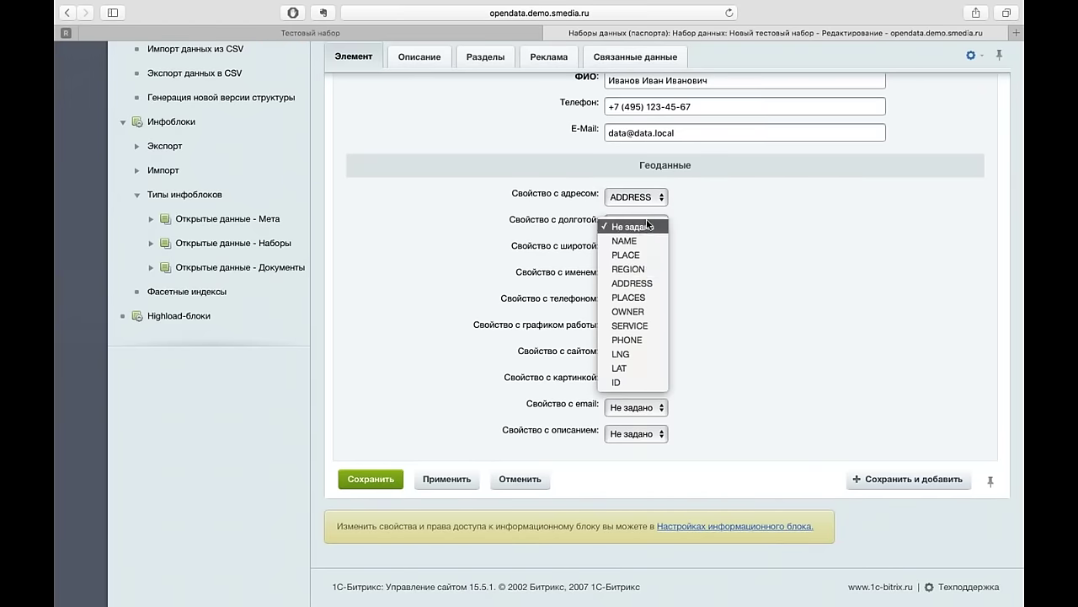
click(628, 355)
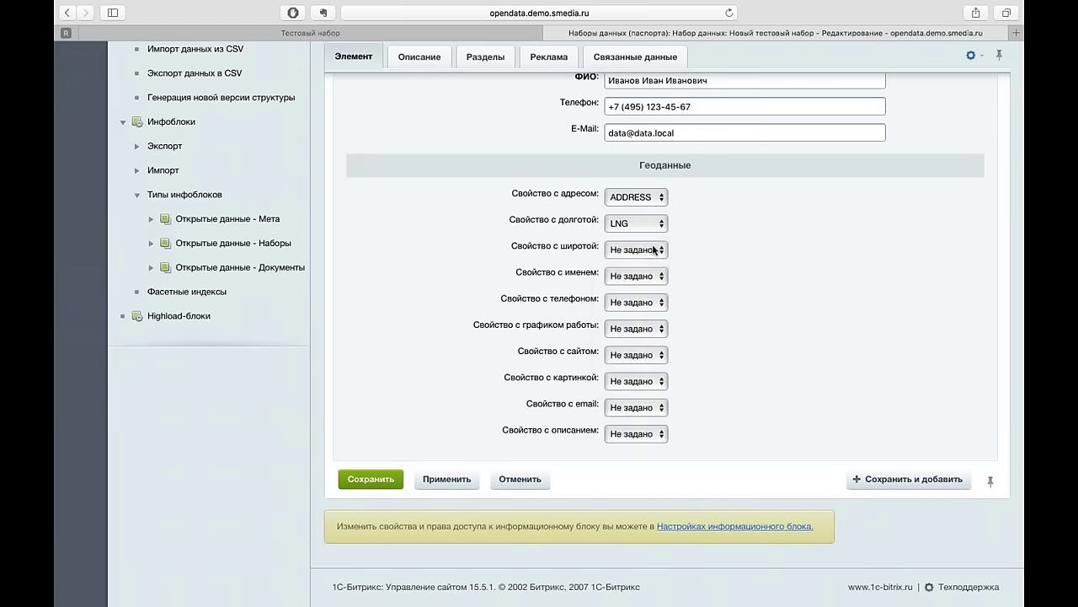
click(654, 248)
click(661, 228)
click(658, 250)
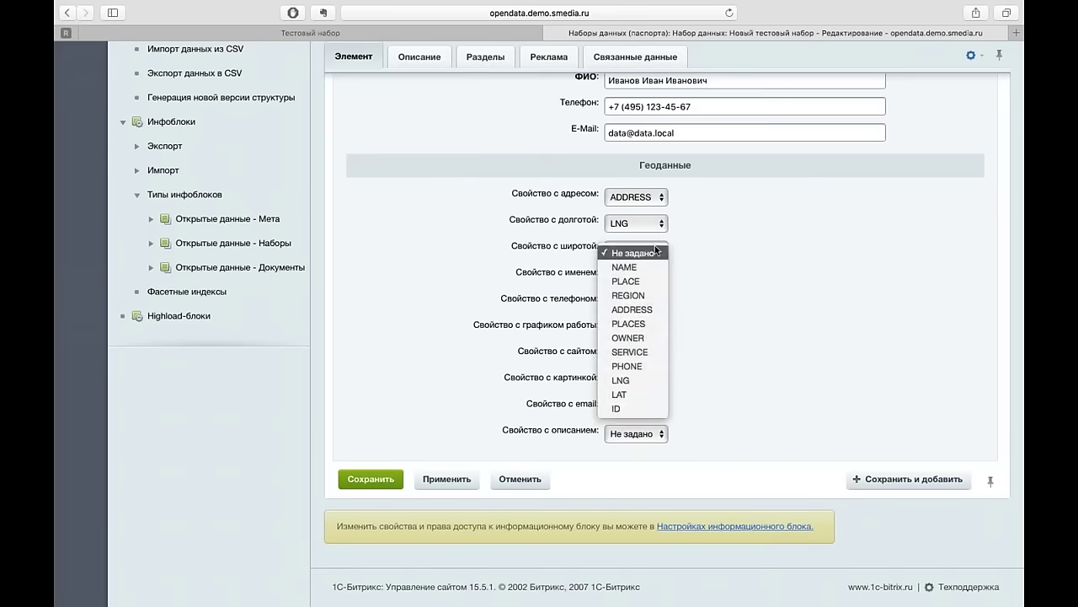
click(626, 397)
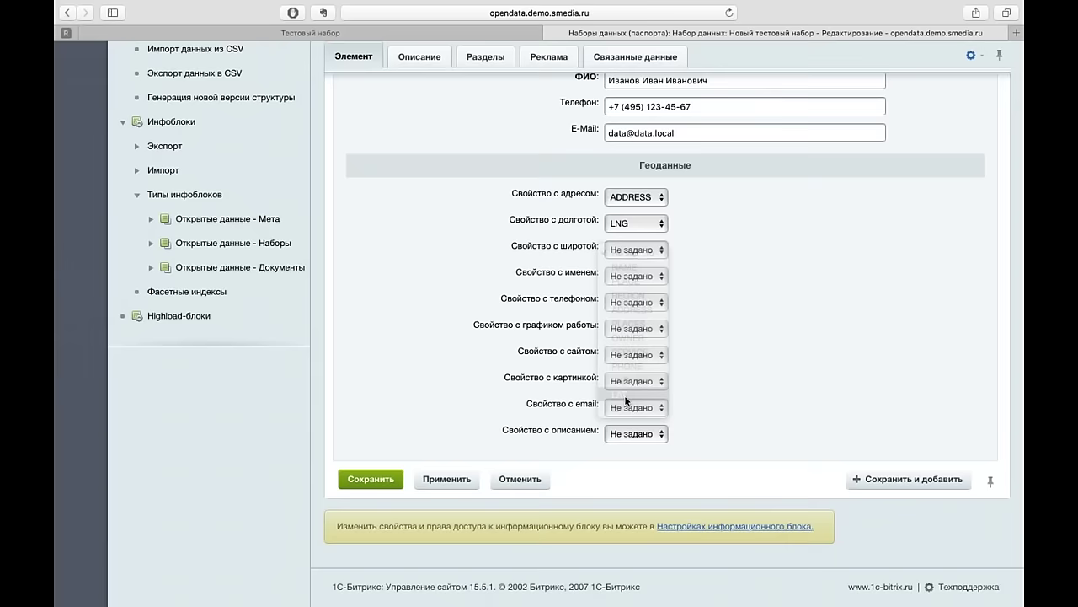
click(655, 275)
click(630, 295)
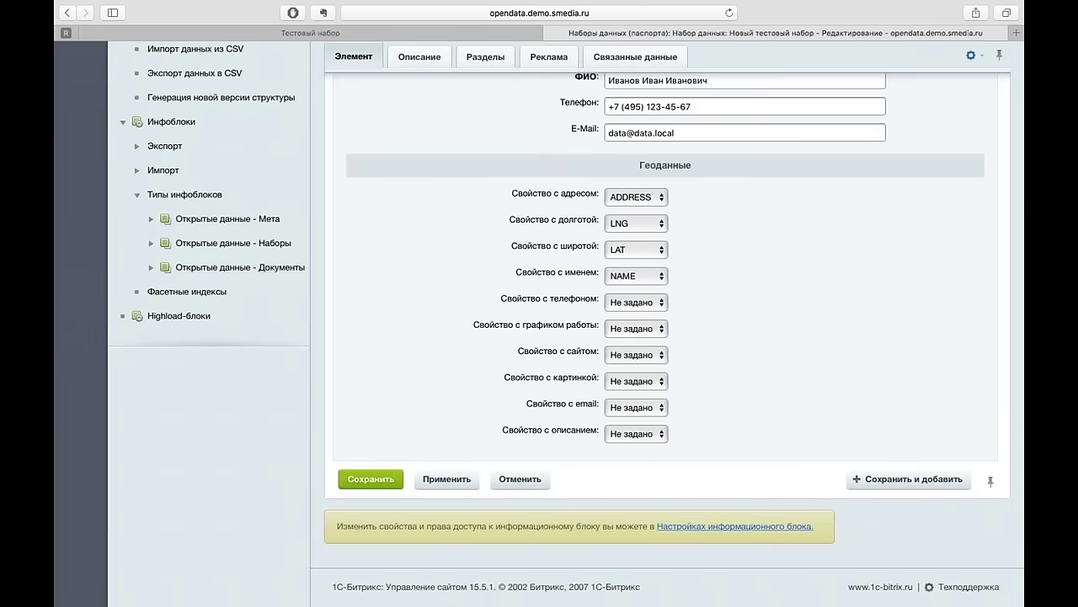
click(371, 479)
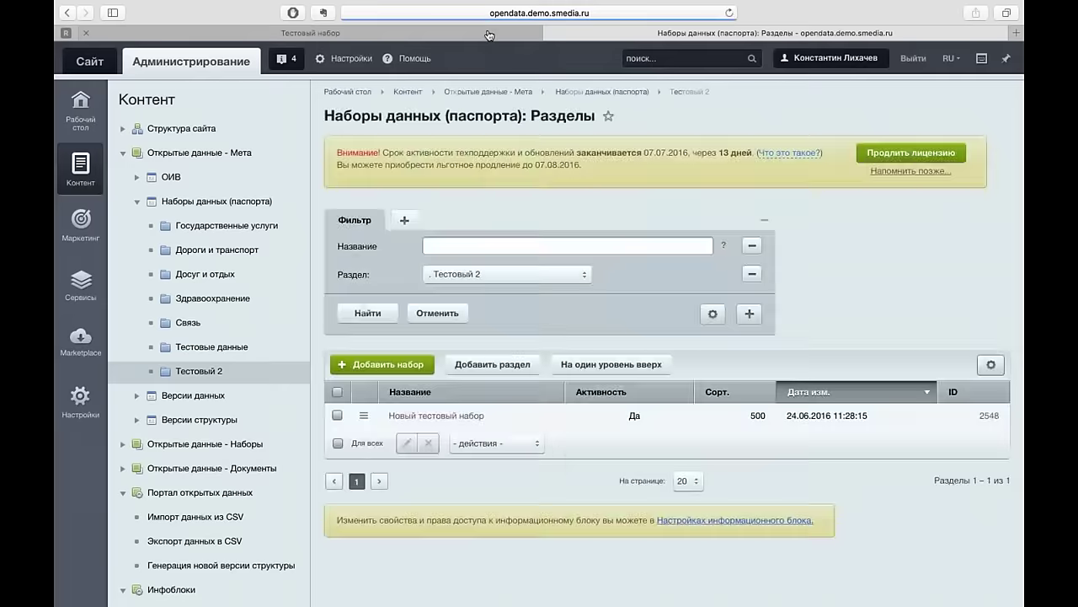
- View Тестовый набор 30's pins on the map zoomed into Moscow, then open its passport
click(489, 34)
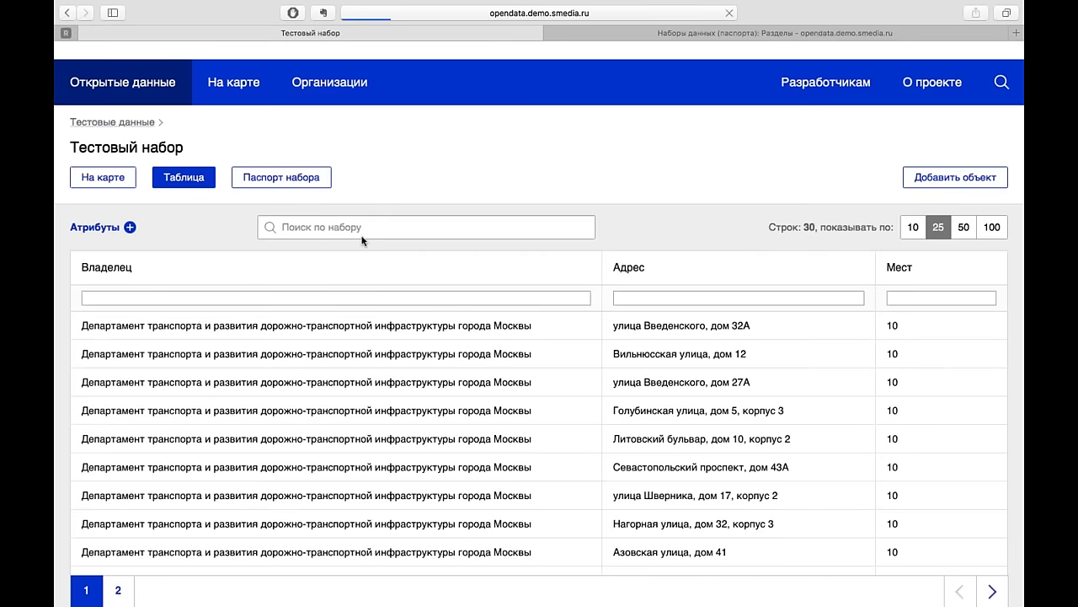
click(116, 178)
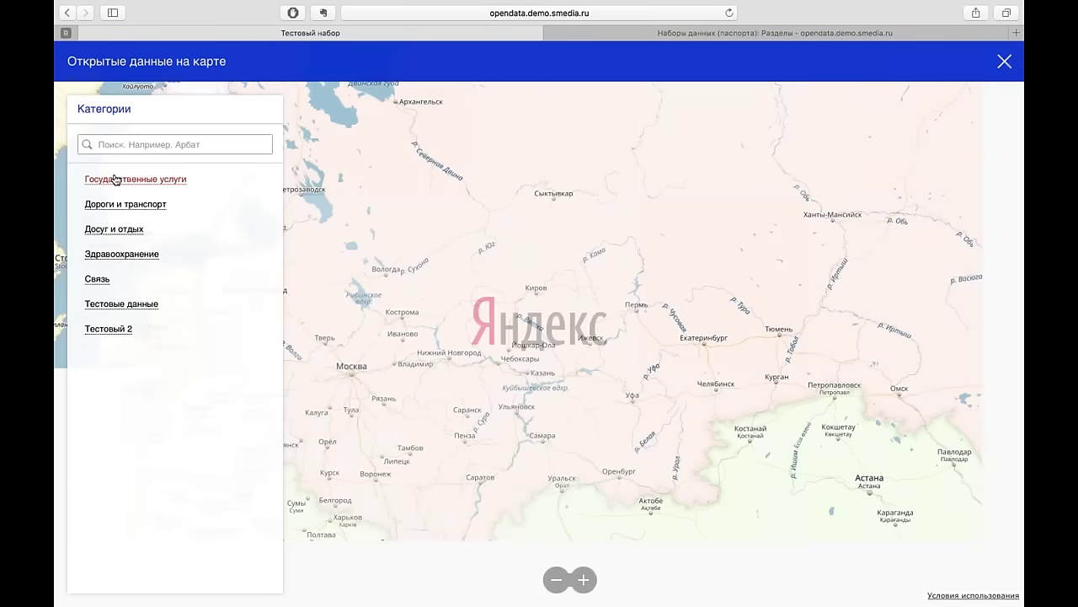
click(122, 303)
click(123, 303)
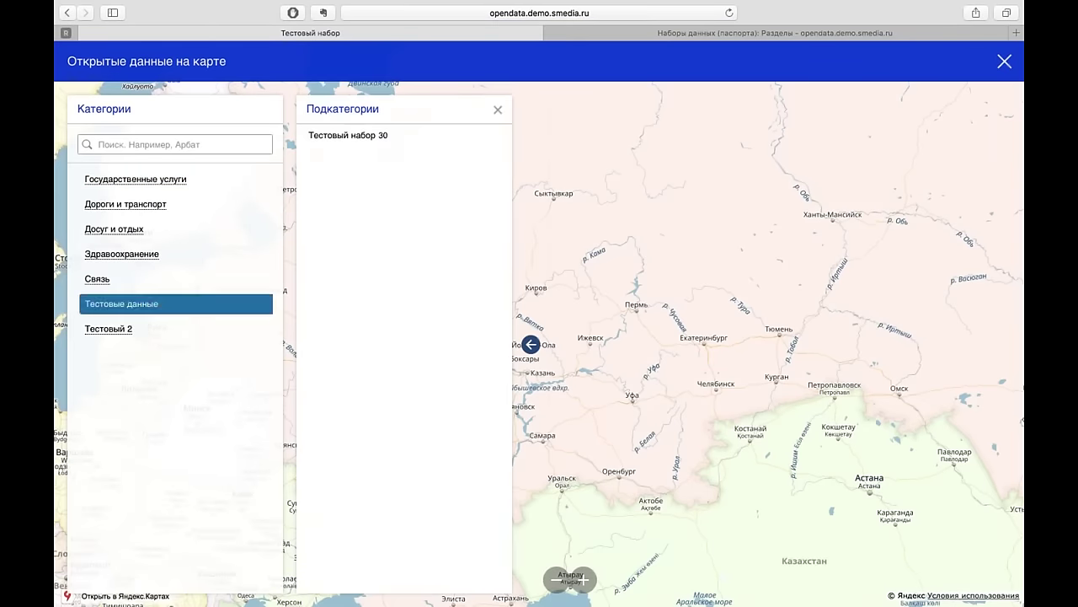
click(347, 135)
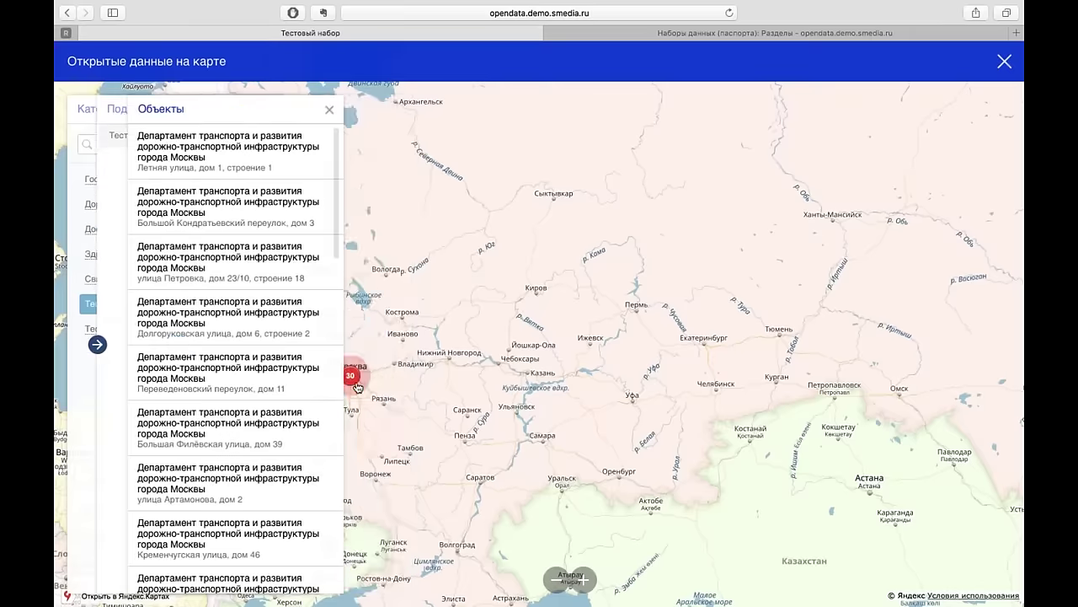
click(352, 379)
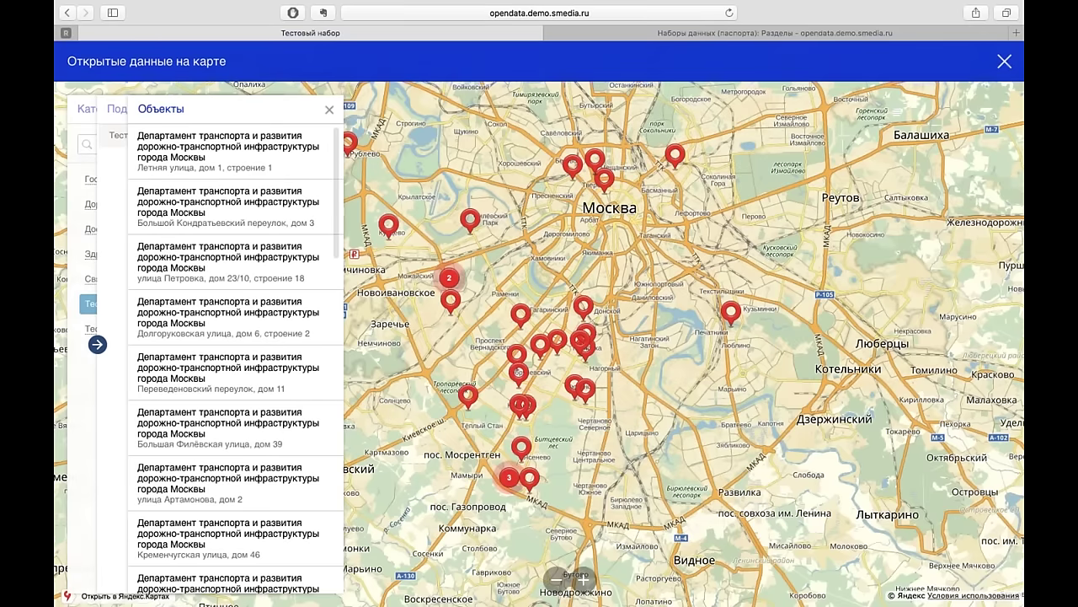
click(606, 181)
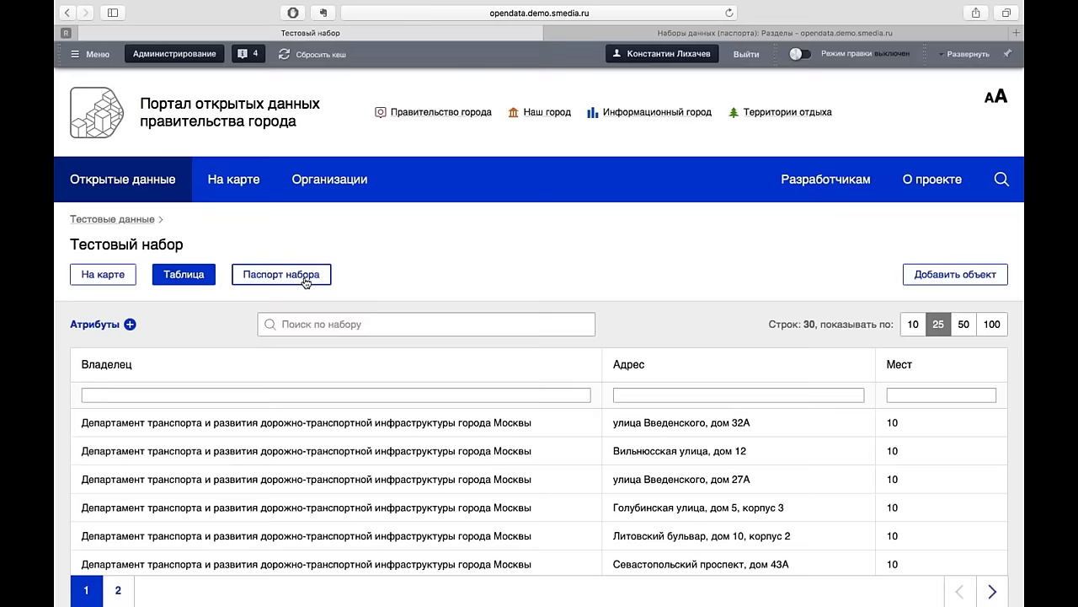
click(326, 281)
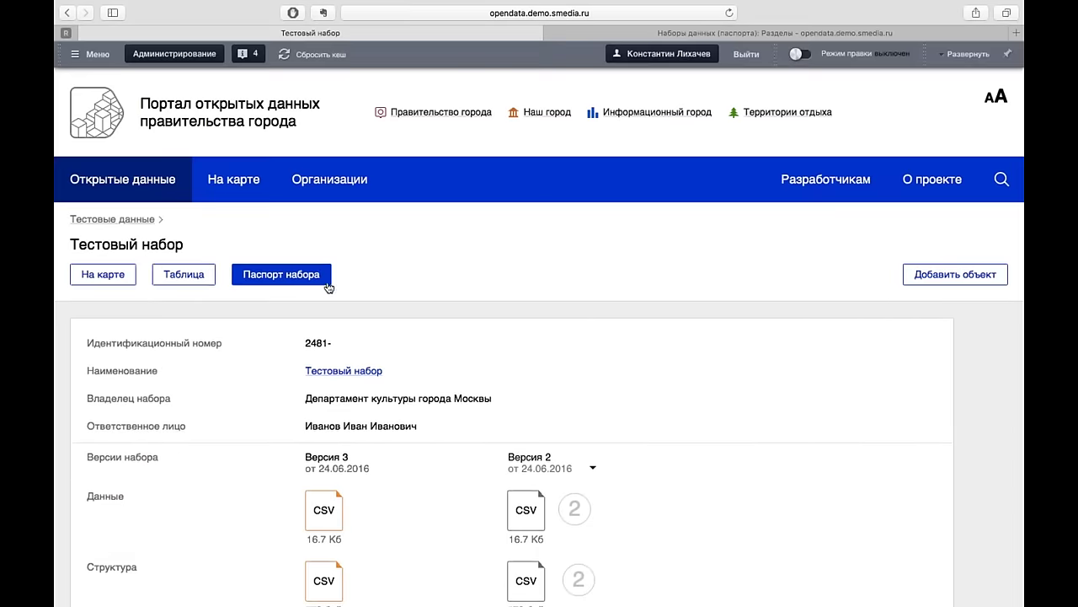
- Scroll through the Тестовый набор passport's CSV versions, then return to the admin list
scroll(475, 338, down, 5)
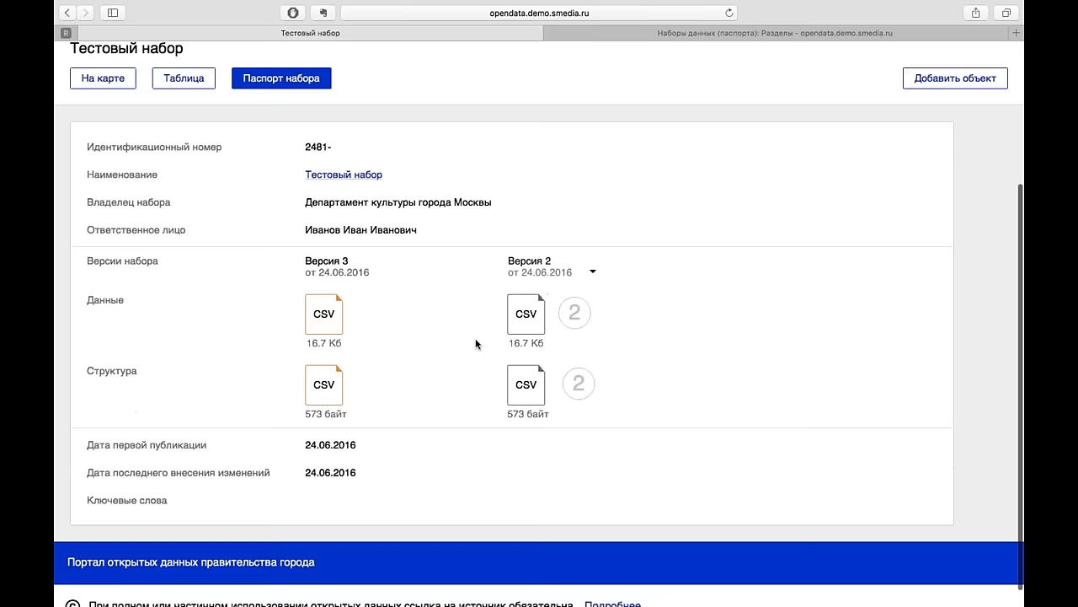
scroll(475, 338, down, 1)
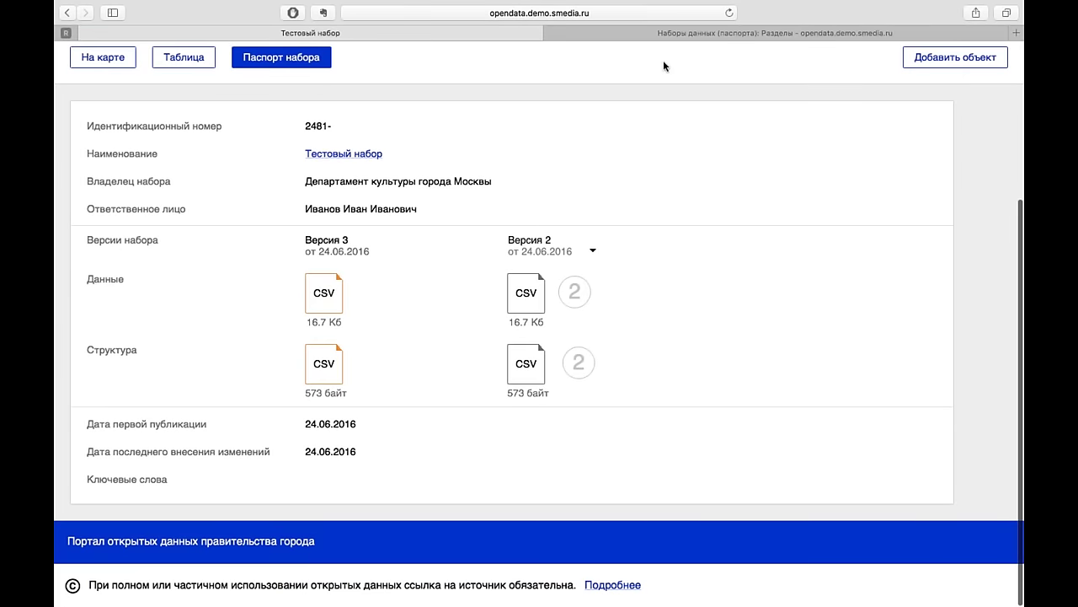
click(732, 37)
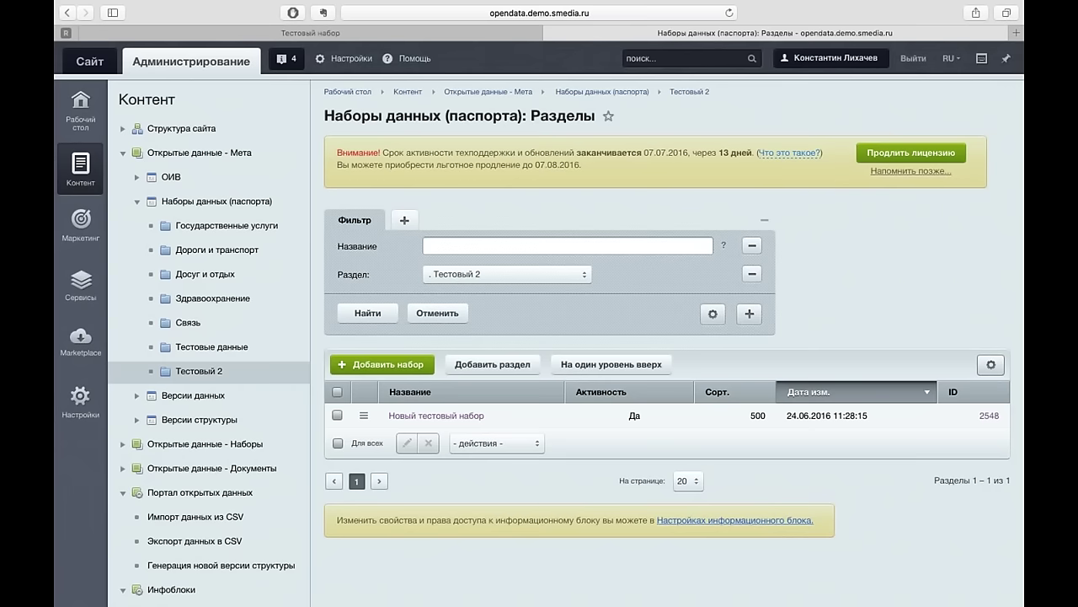
- Open Тестовый набор from Тестовые данные and compare its Геоданные with the public passport
click(295, 353)
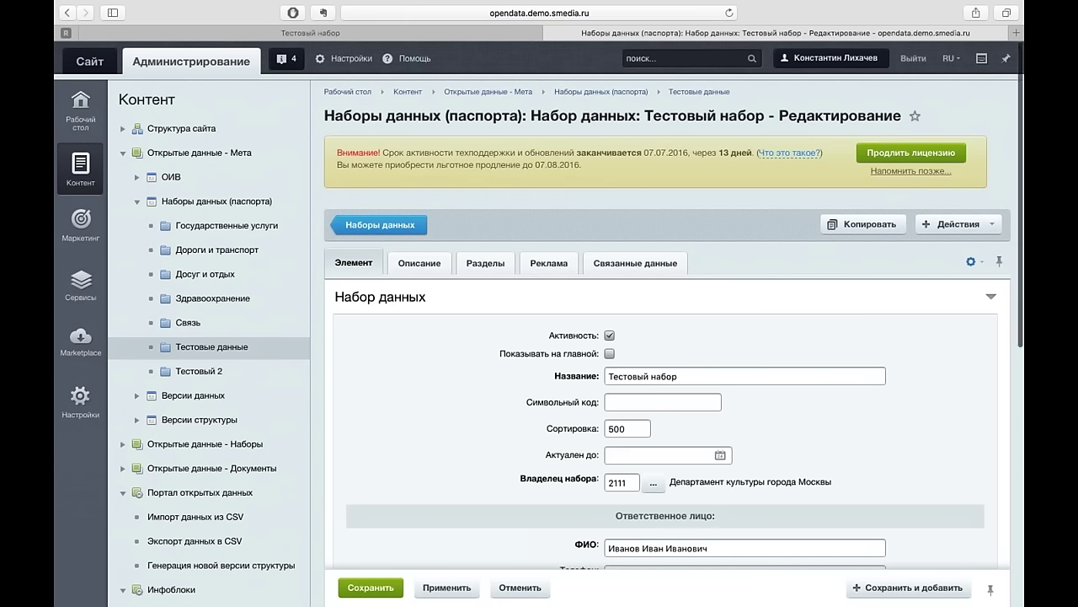
scroll(666, 337, down, 10)
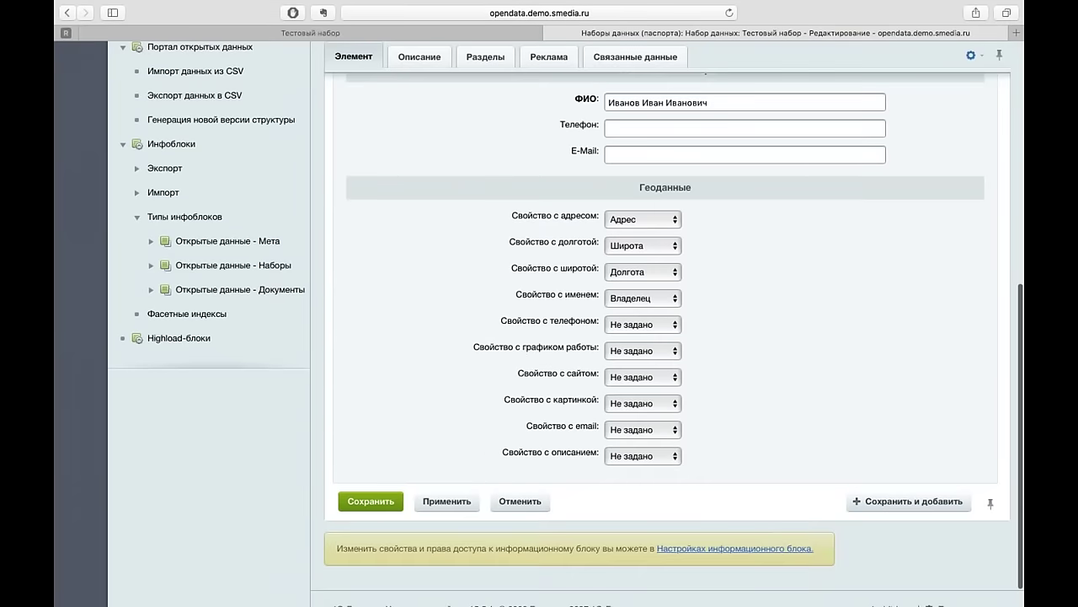
scroll(665, 337, up, 3)
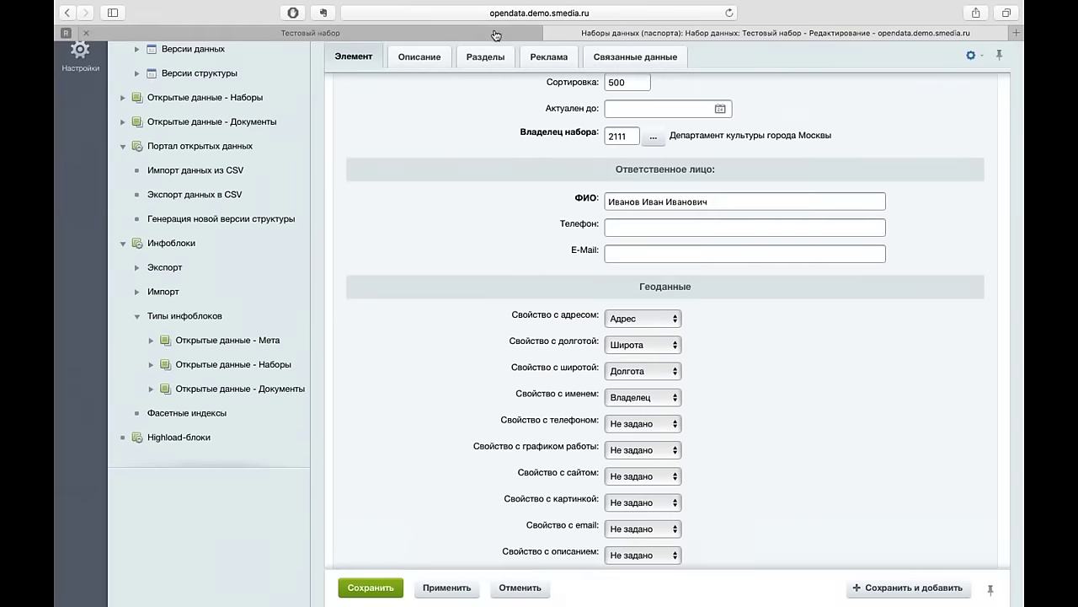
click(495, 35)
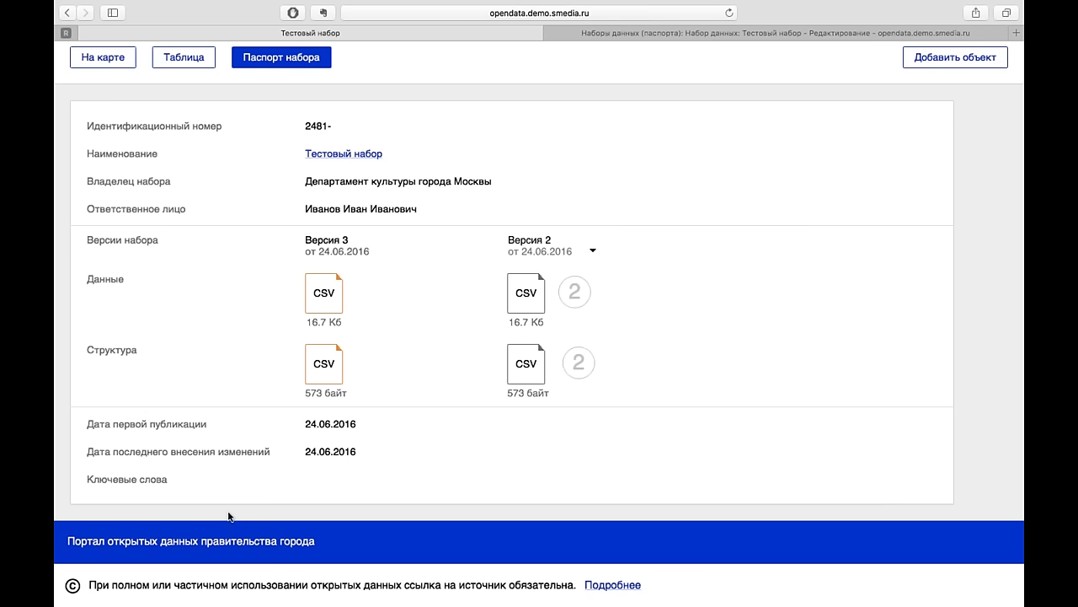
click(636, 35)
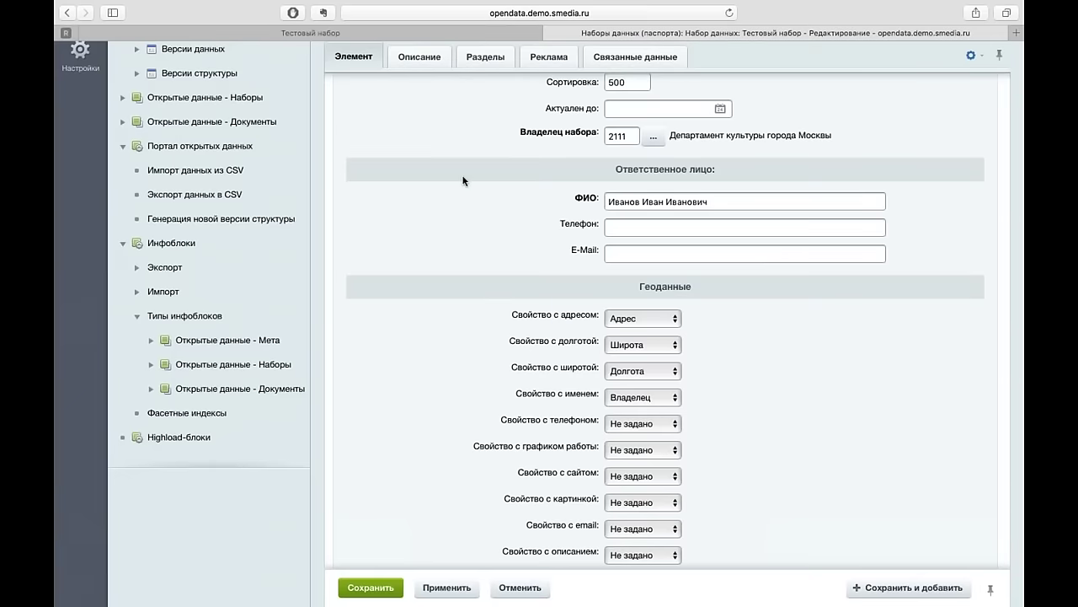
scroll(462, 180, up, 5)
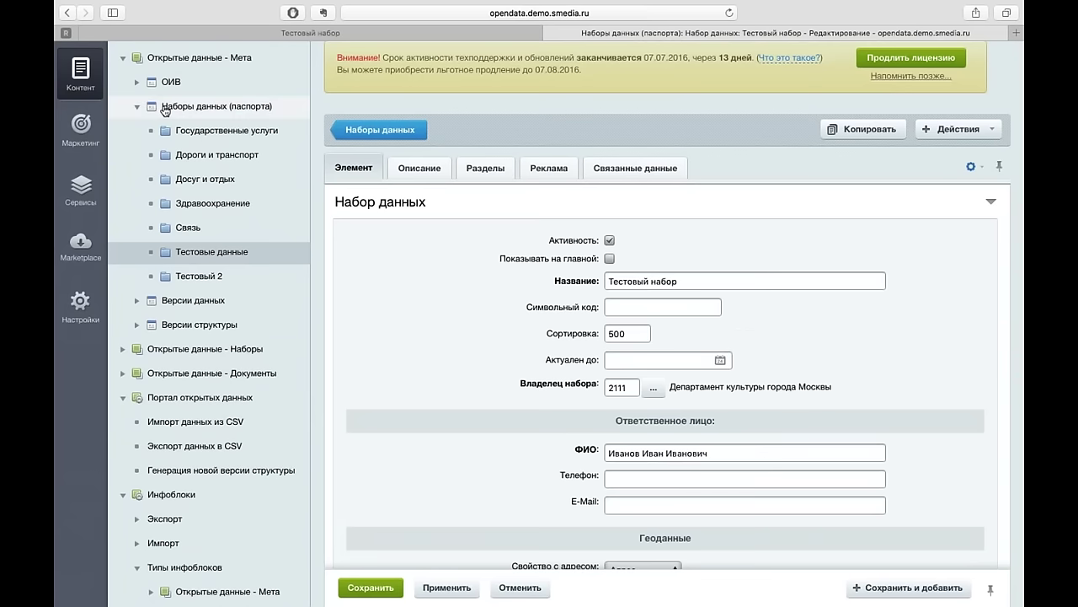
- Open the Наборы данных (паспорта) infoblock's property list to its empty rows, then view the public passport
click(137, 107)
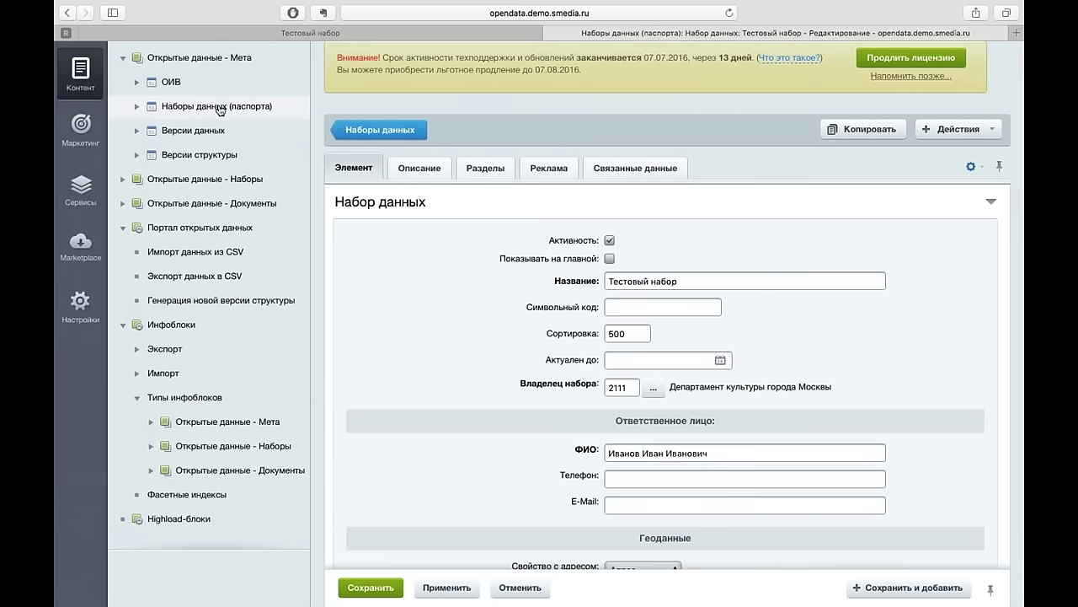
click(152, 422)
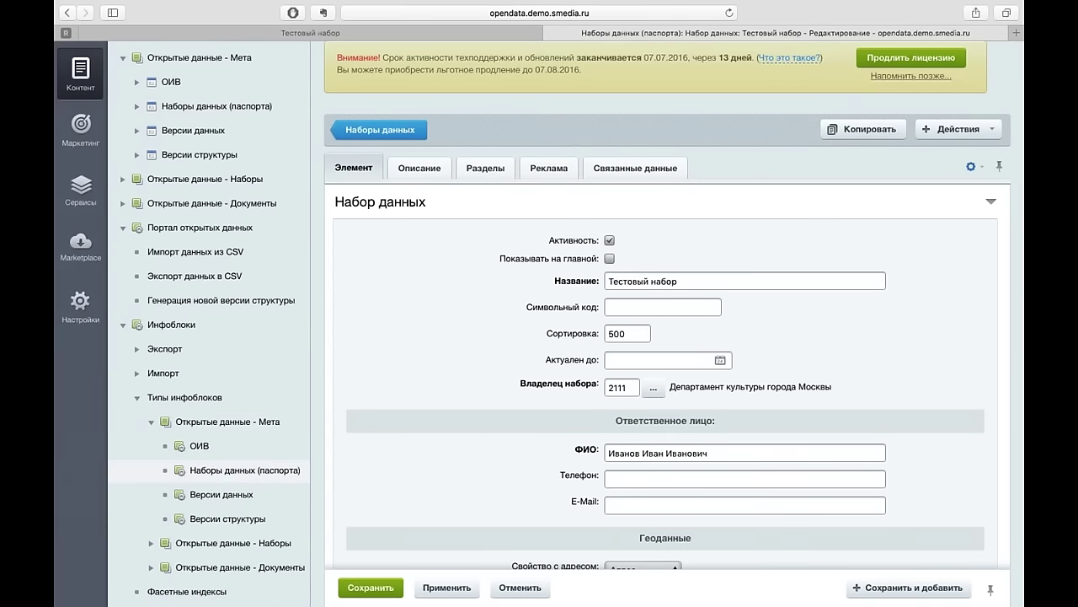
click(225, 476)
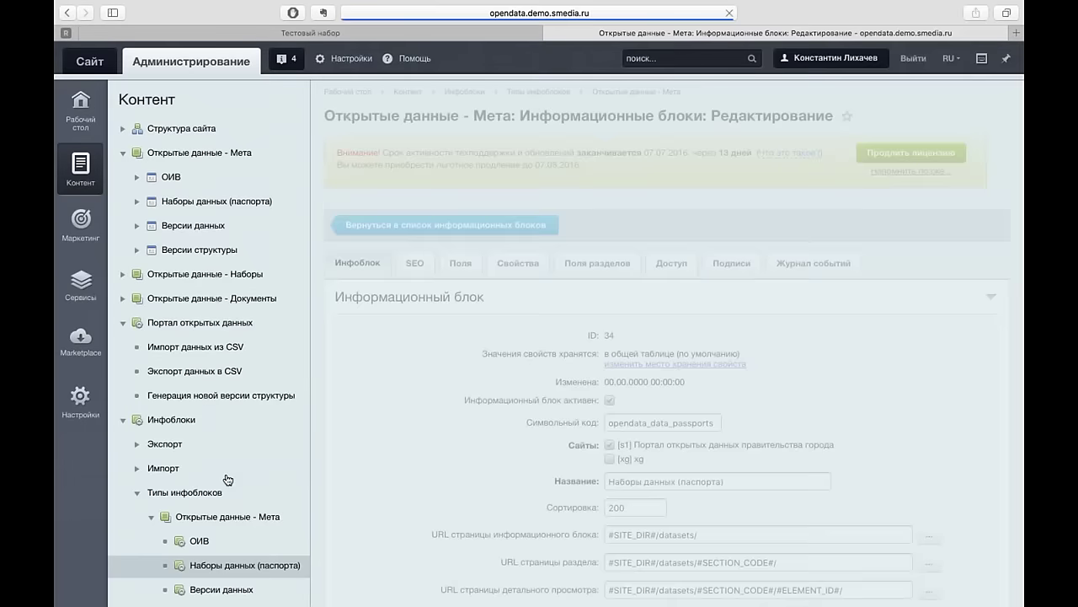
click(516, 261)
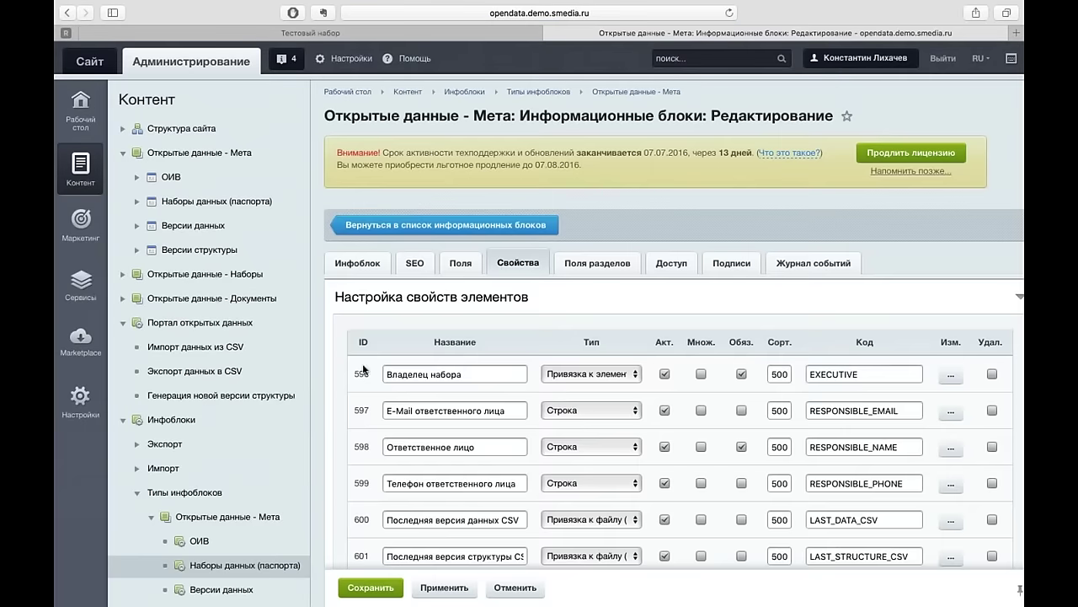
scroll(364, 377, down, 8)
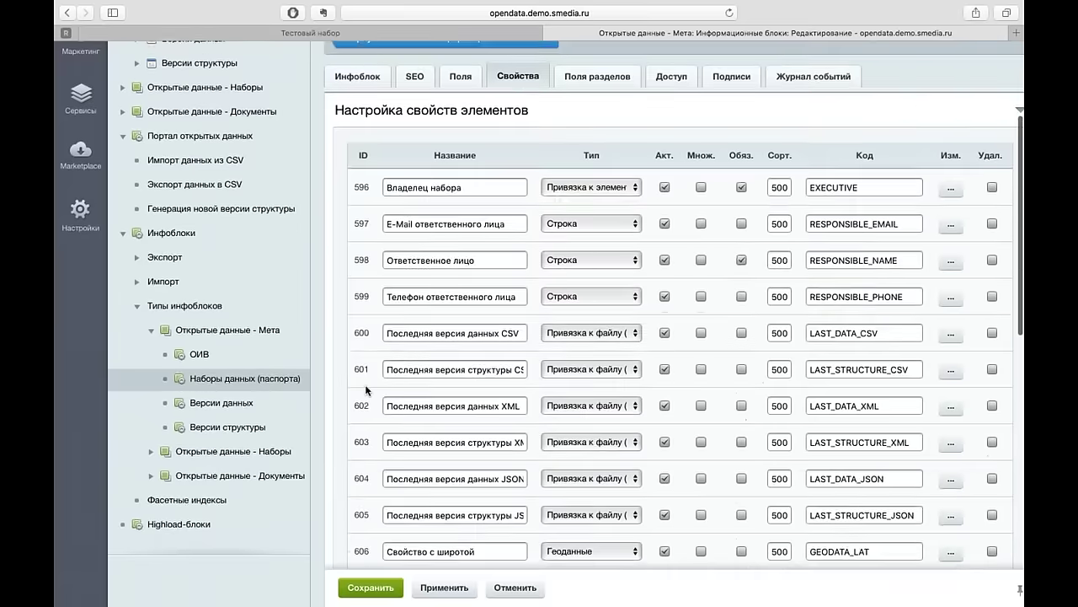
scroll(368, 385, down, 15)
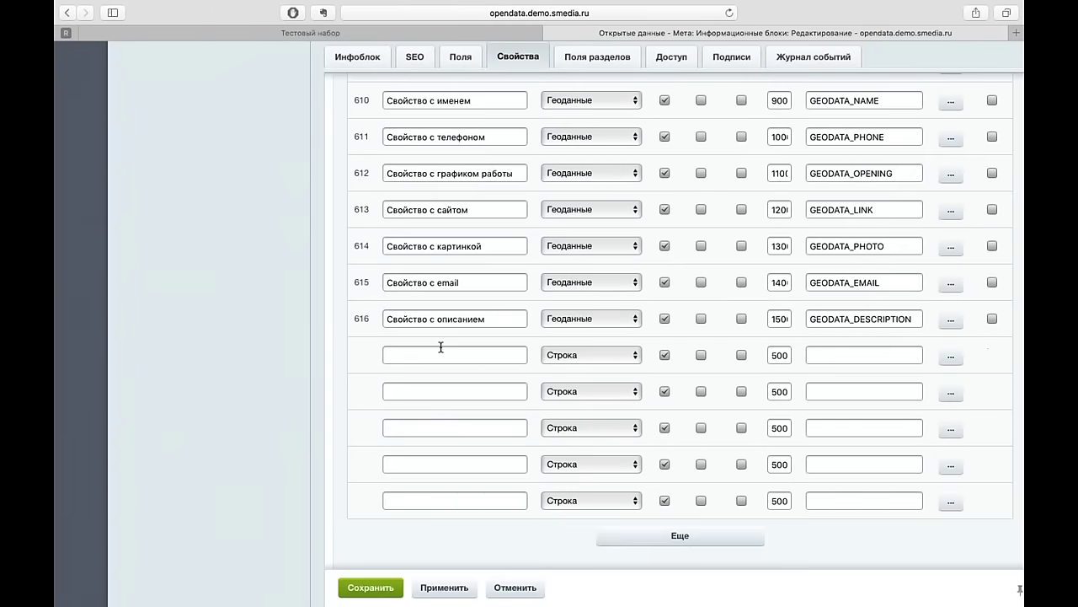
click(440, 349)
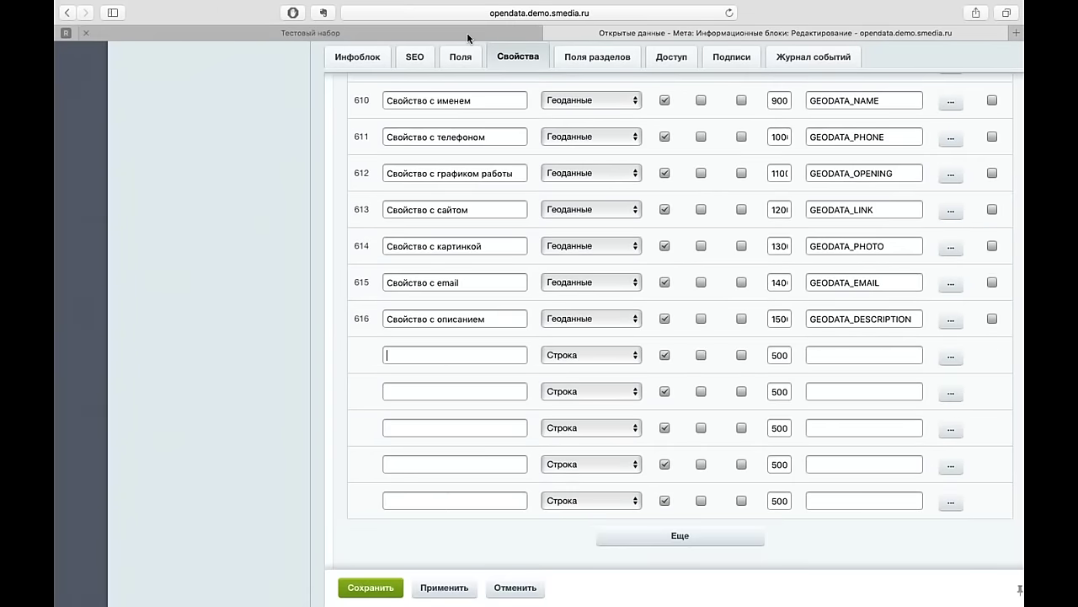
click(466, 32)
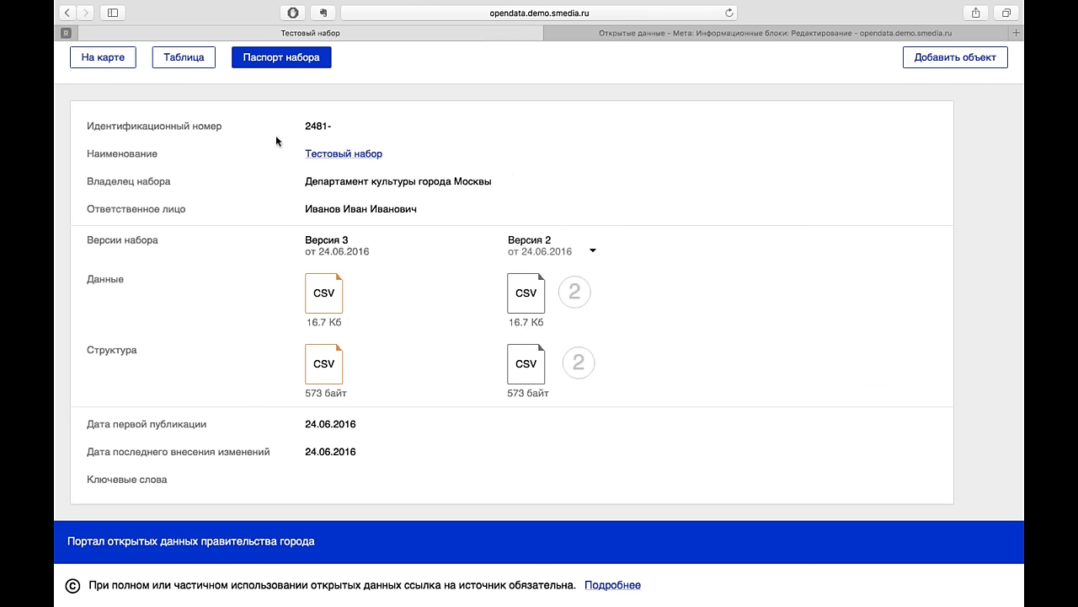
- Scroll the Тестовый набор passport, then go back to the admin properties tab with Ctrl+Tab
scroll(392, 238, up, 5)
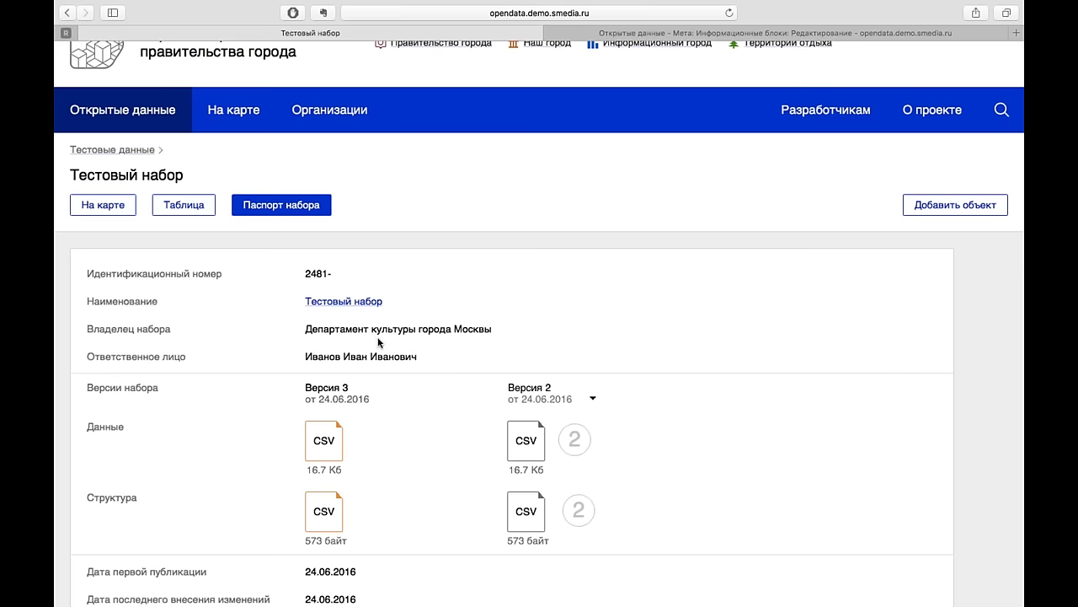
scroll(378, 342, down, 1)
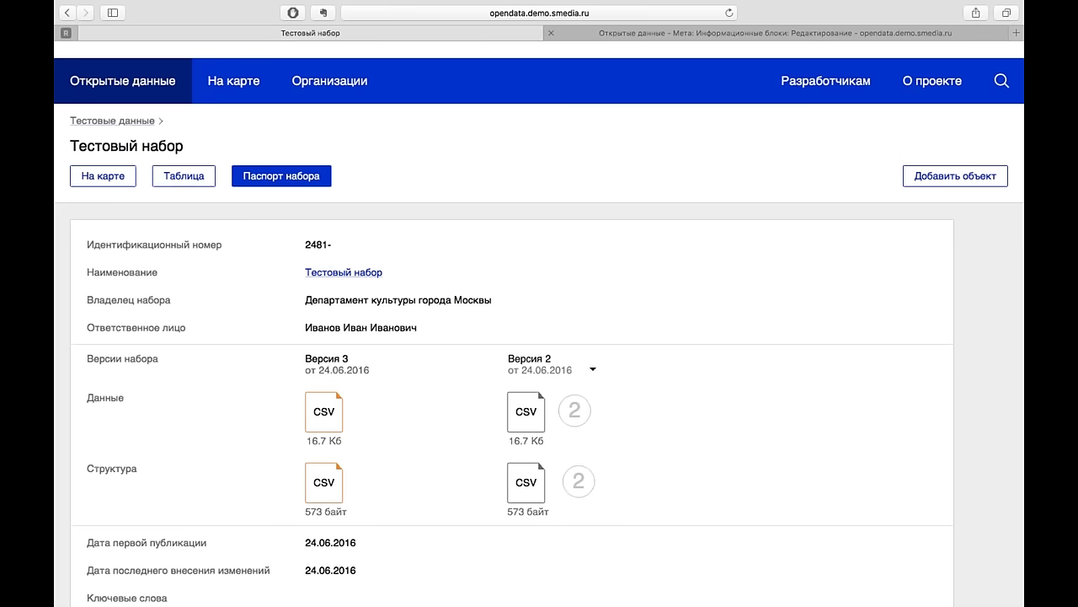
key(ctrl+Tab)
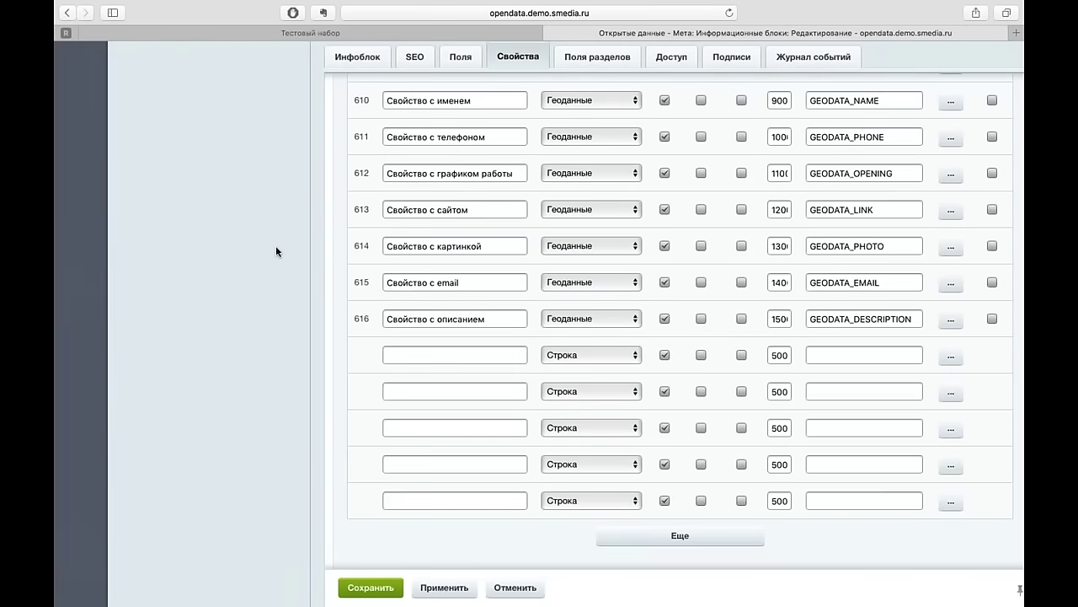
- Open the Интерактивная карта module settings on its Геокодирование tab
scroll(276, 245, up, 10)
click(76, 136)
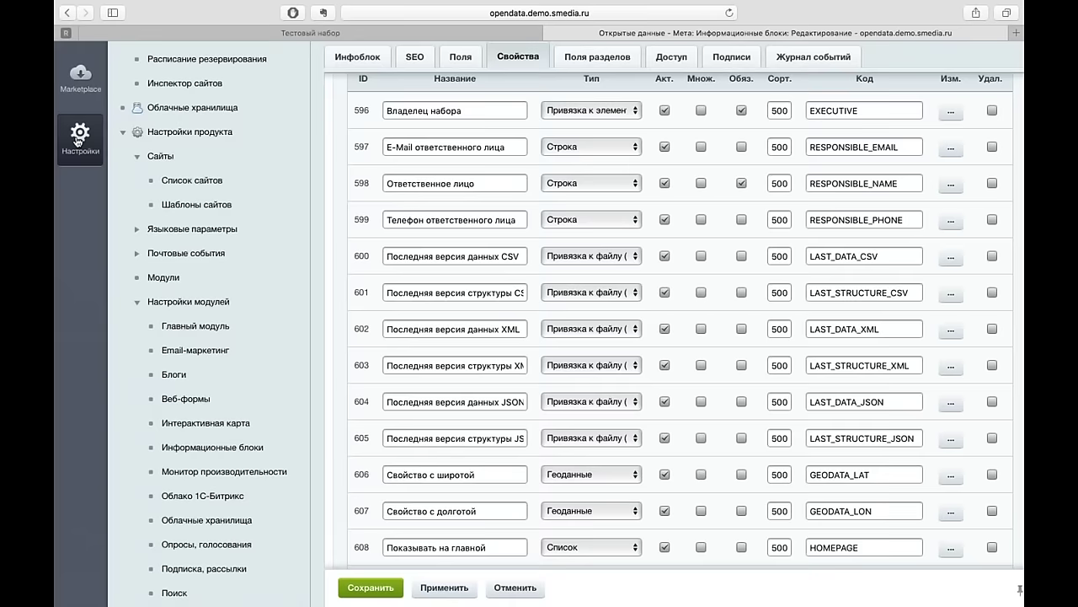
scroll(181, 335, down, 5)
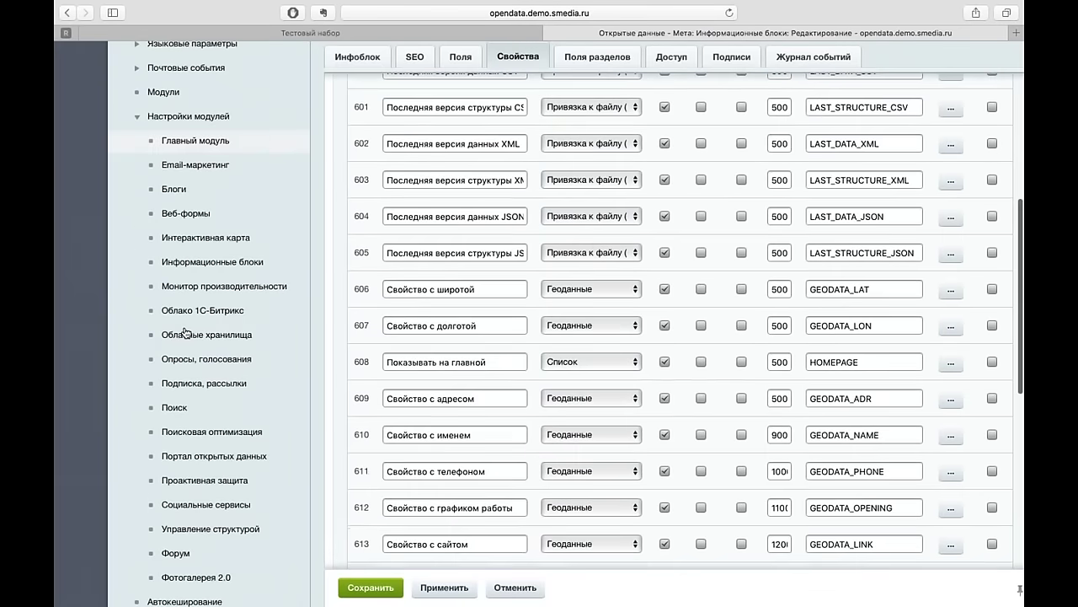
click(228, 197)
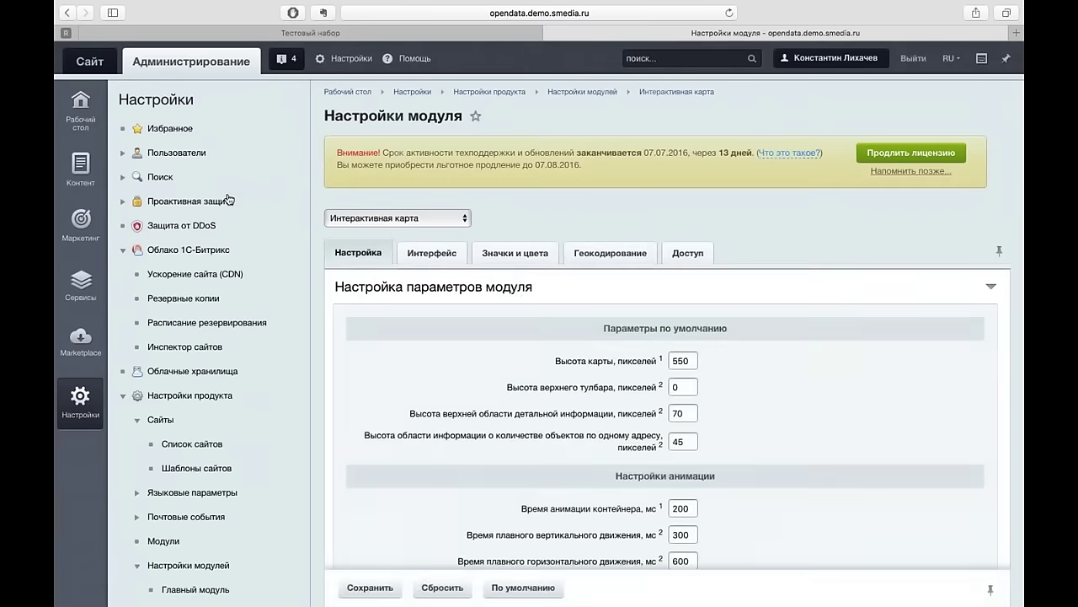
click(379, 322)
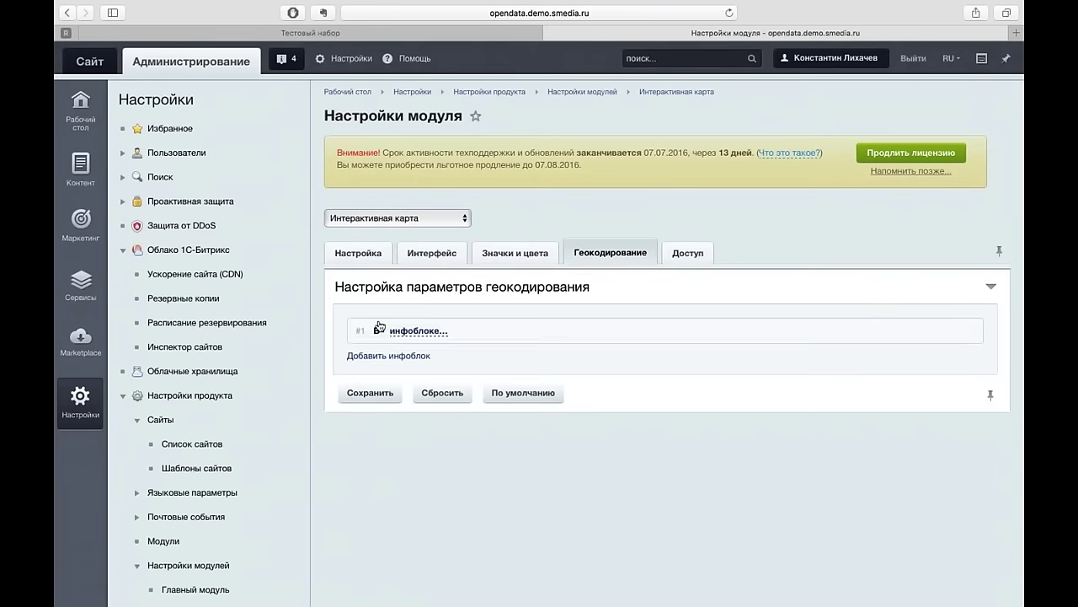
- Expand geocoding entry #1 and browse the infoblock list, leaving no infoblock chosen
click(419, 331)
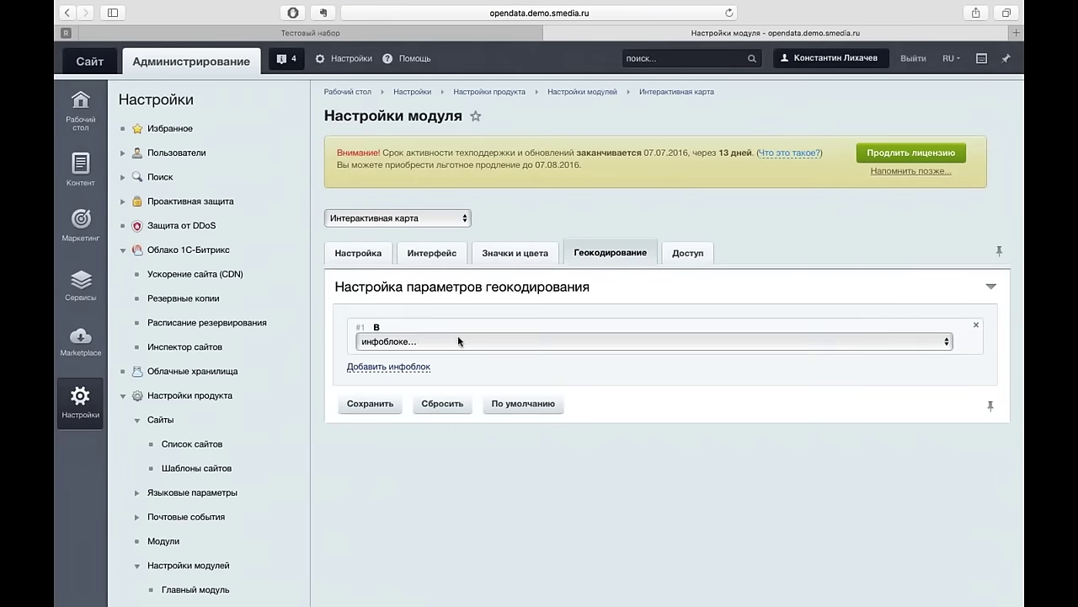
click(476, 344)
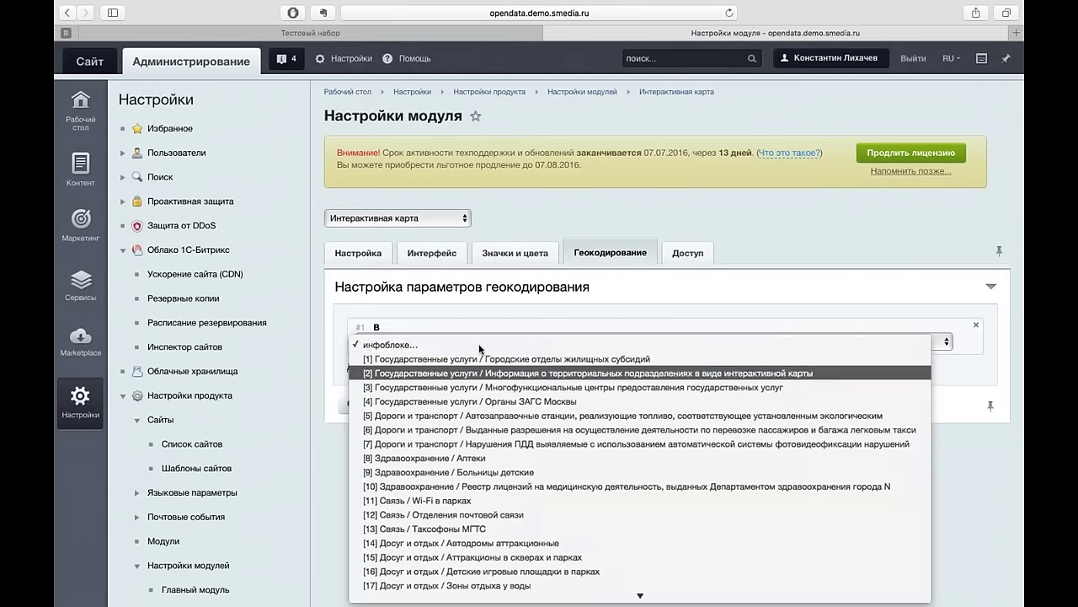
click(508, 305)
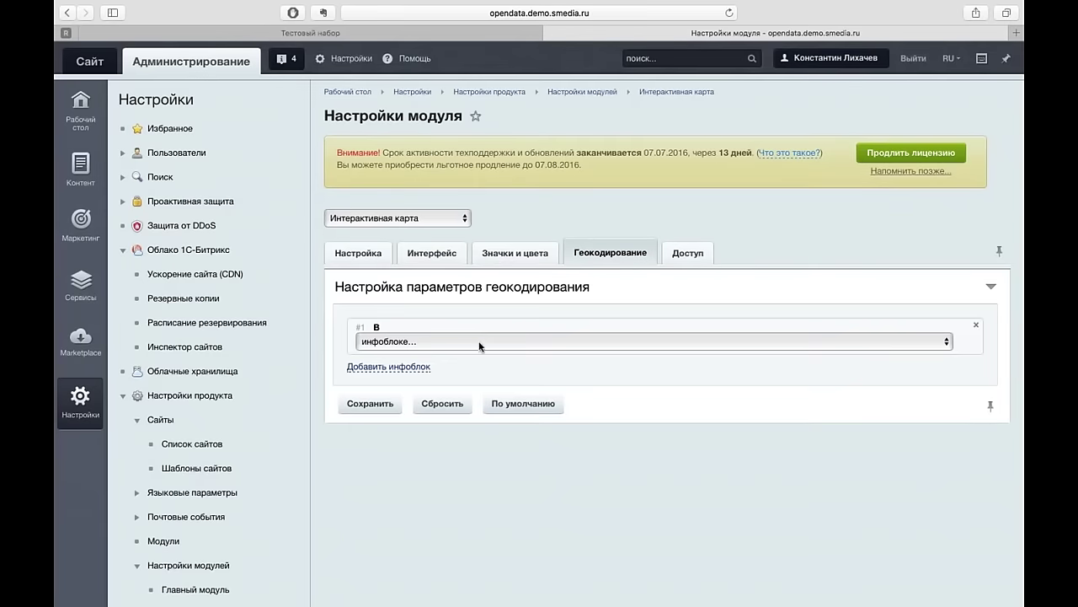
click(480, 342)
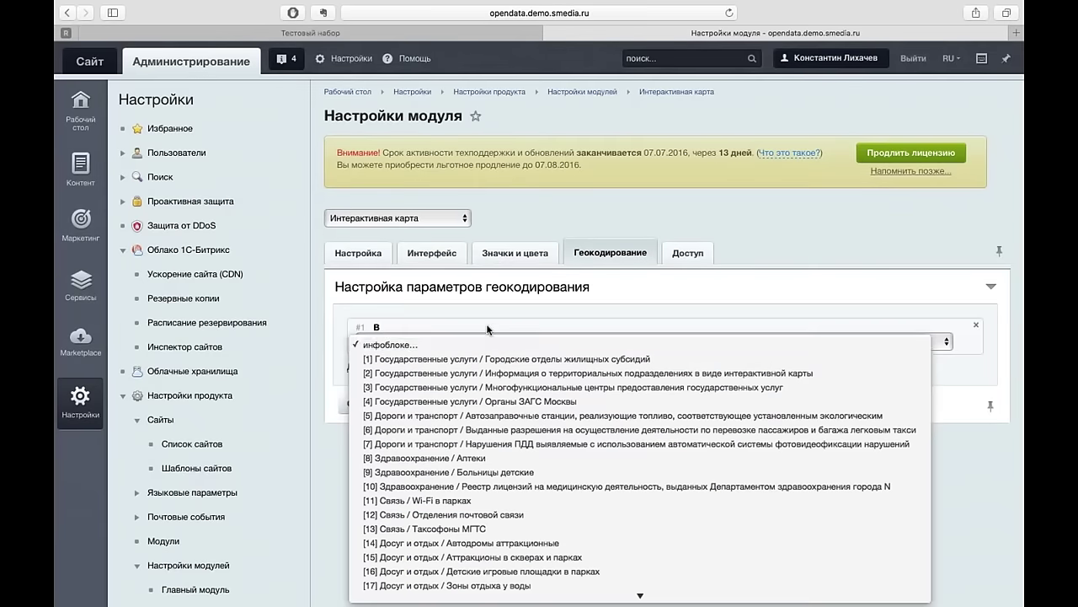
click(491, 318)
scroll(491, 319, down, 3)
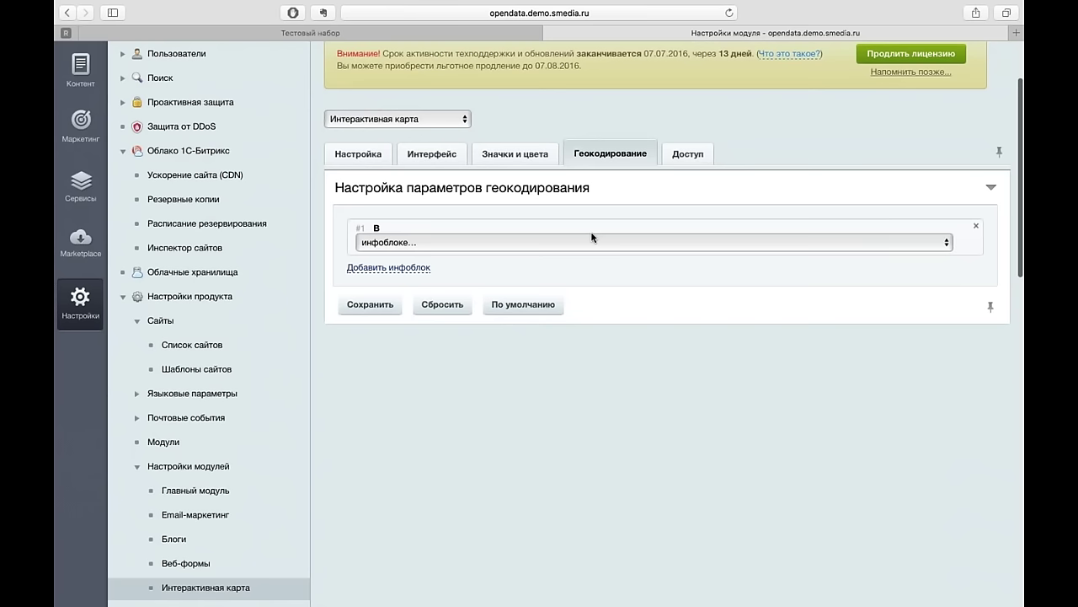
click(602, 242)
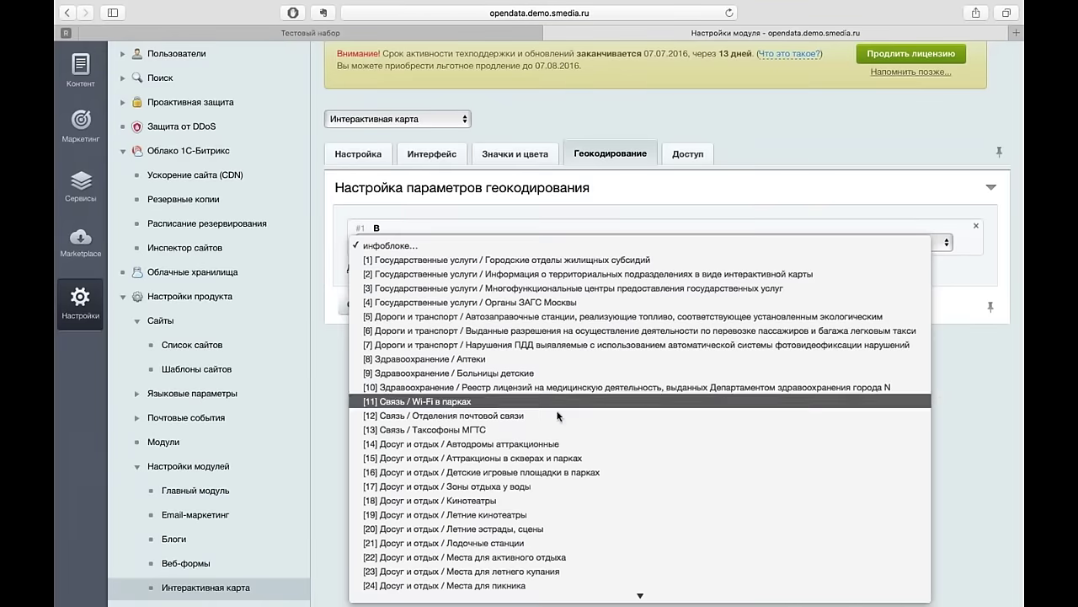
click(614, 205)
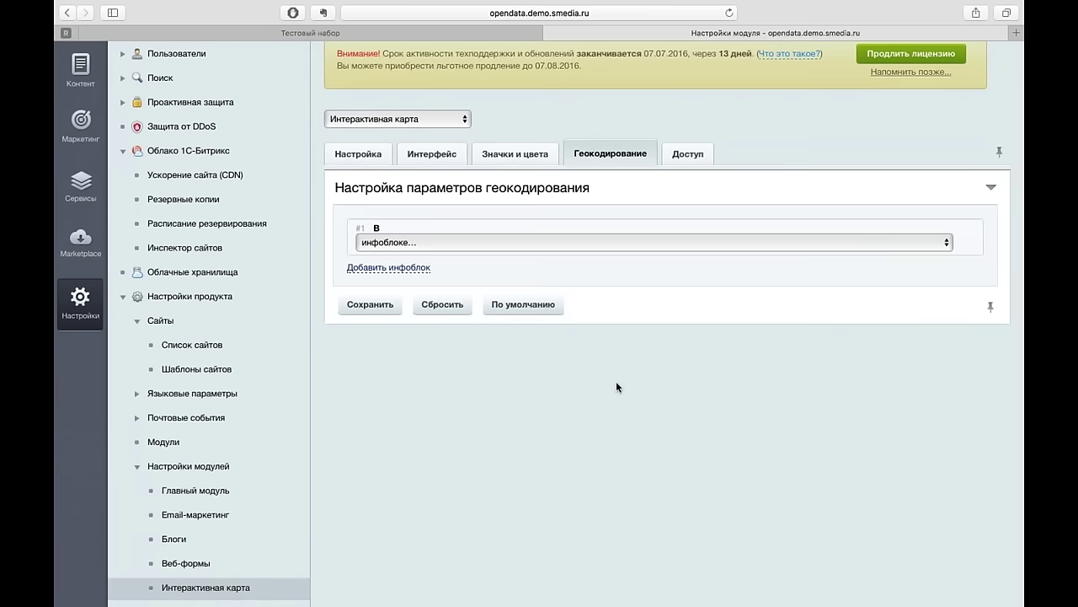
- Switch the admin menu to the Контент section
scroll(616, 382, down, 1)
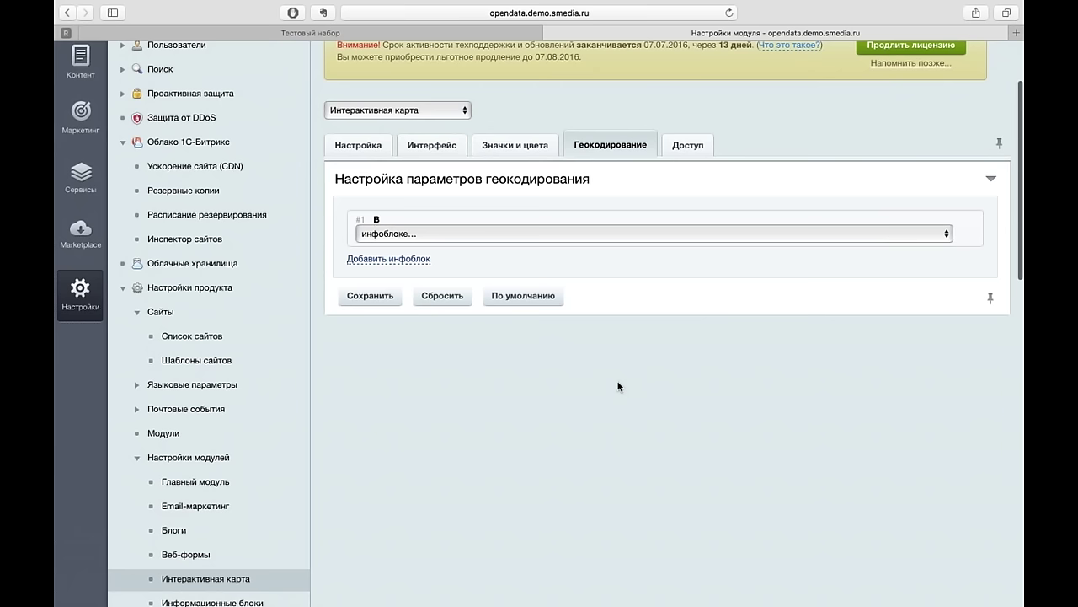
scroll(616, 387, up, 3)
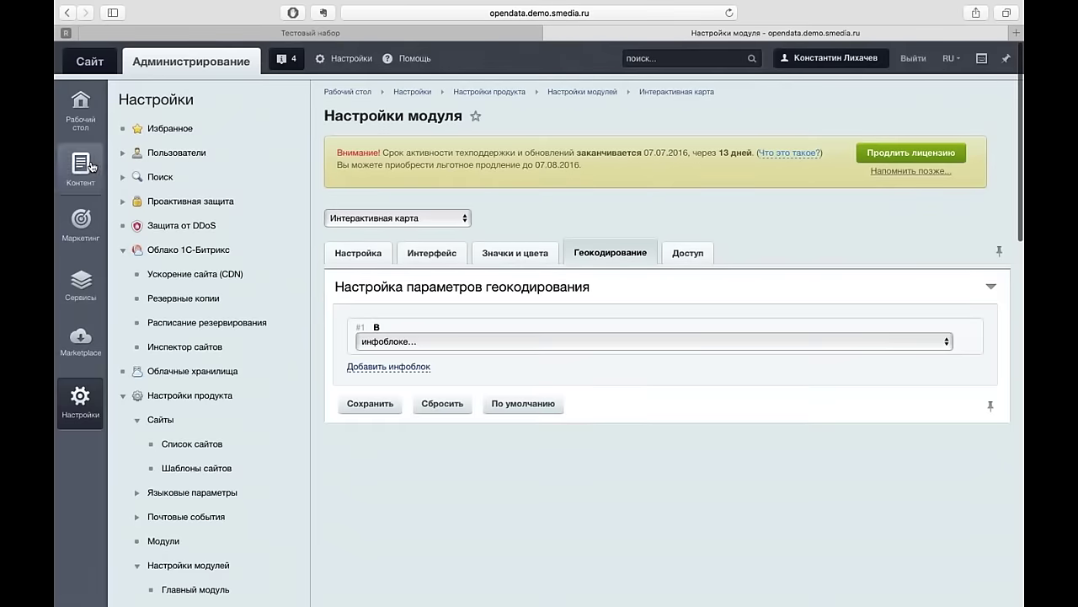
click(92, 165)
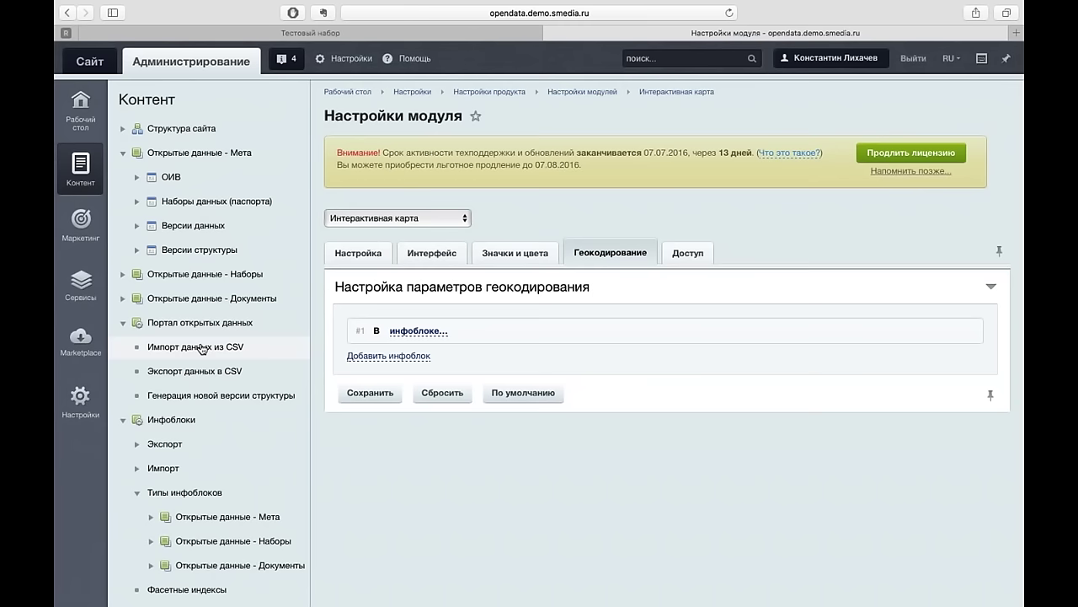
- In Sublime Text 2, put the cursor on line 9 of velo_demo.csv and move one character right
key(ctrl+Left)
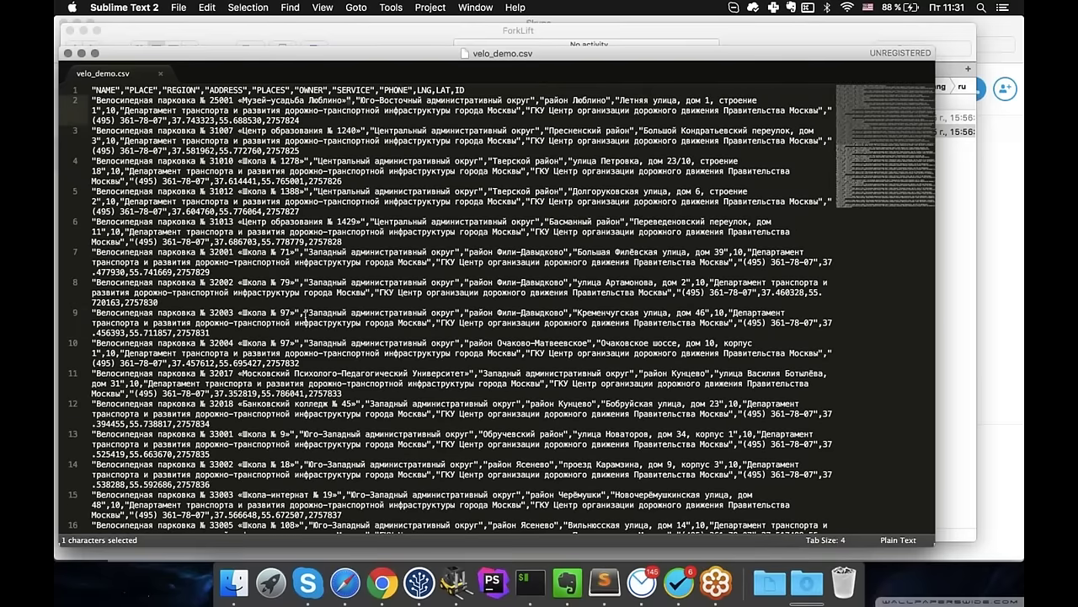
click(305, 318)
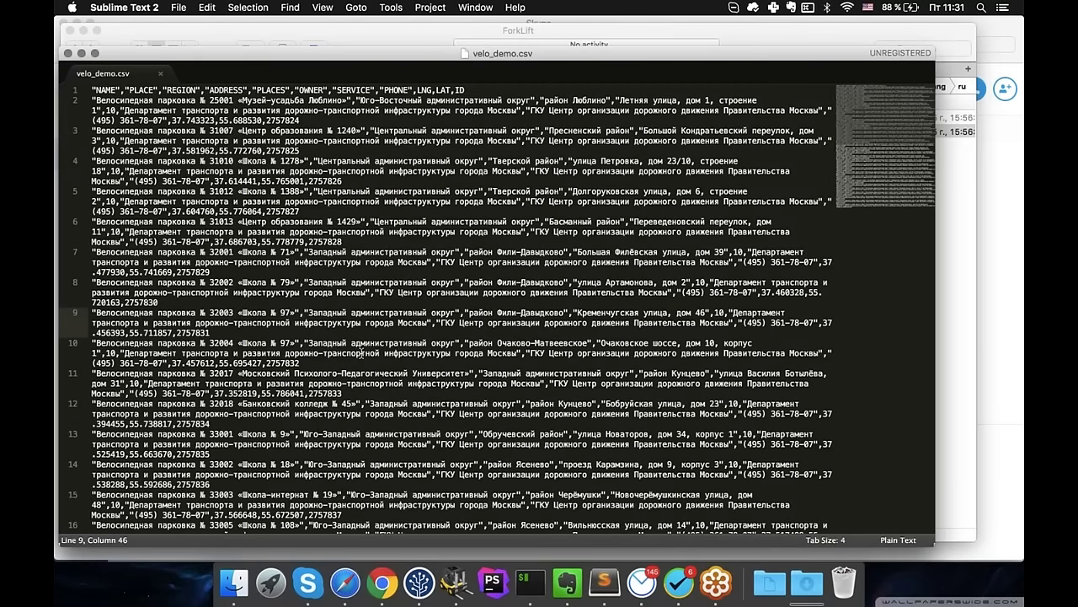
key(Right)
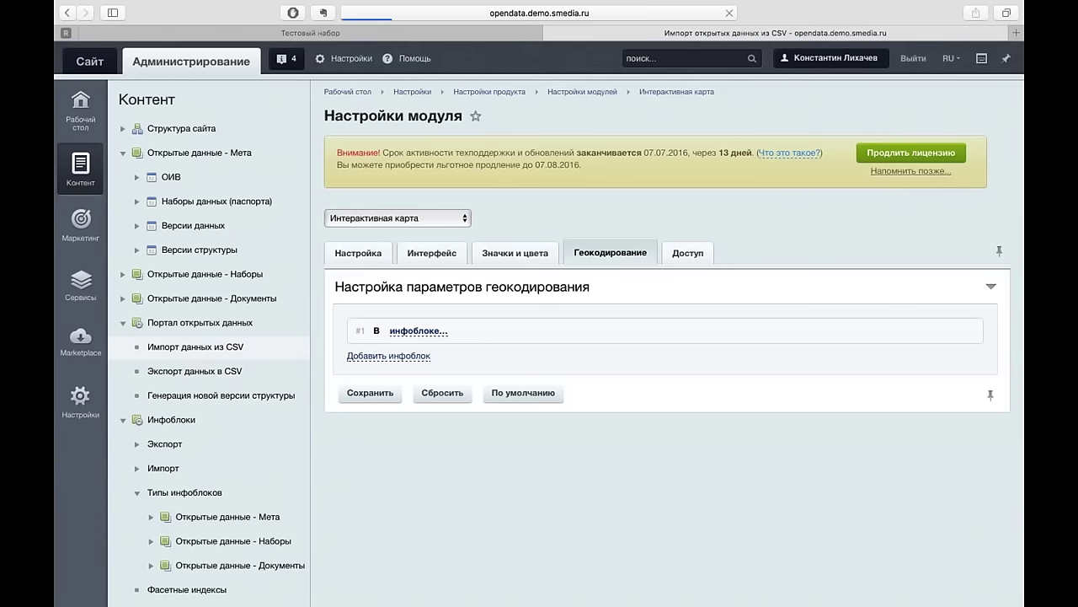
- In the CSV import form, set Ограничитель поля to другой and Разделитель поля to пробел
scroll(540, 321, down, 3)
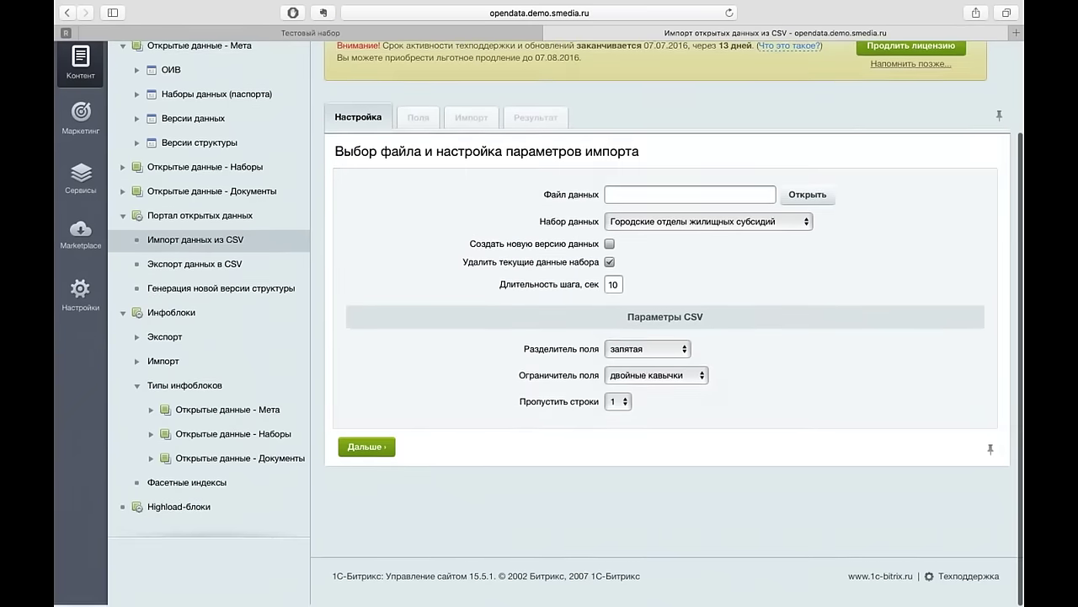
click(673, 350)
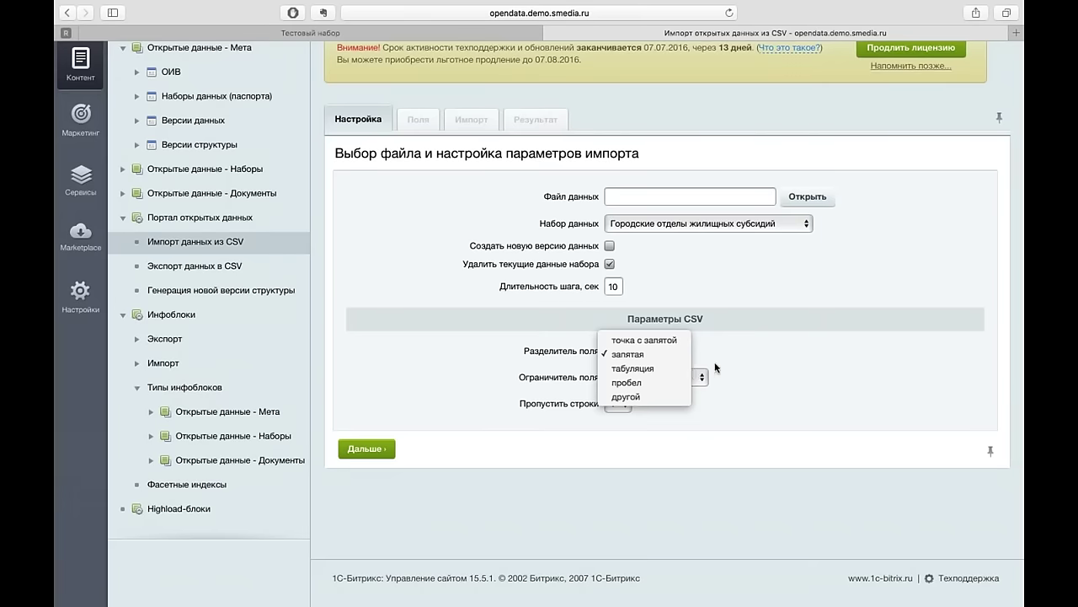
click(694, 362)
click(697, 378)
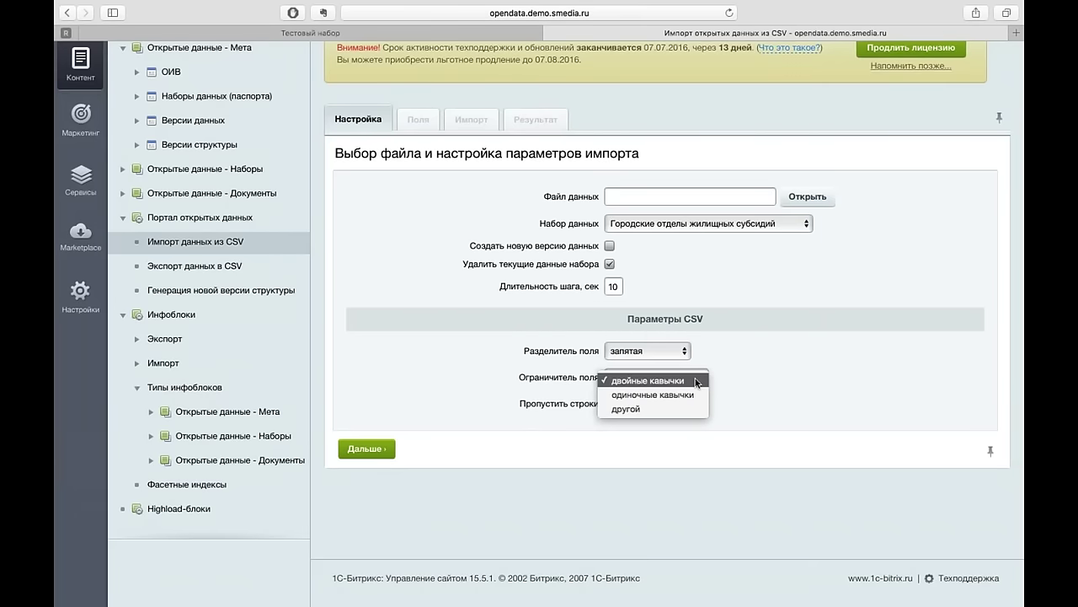
click(692, 409)
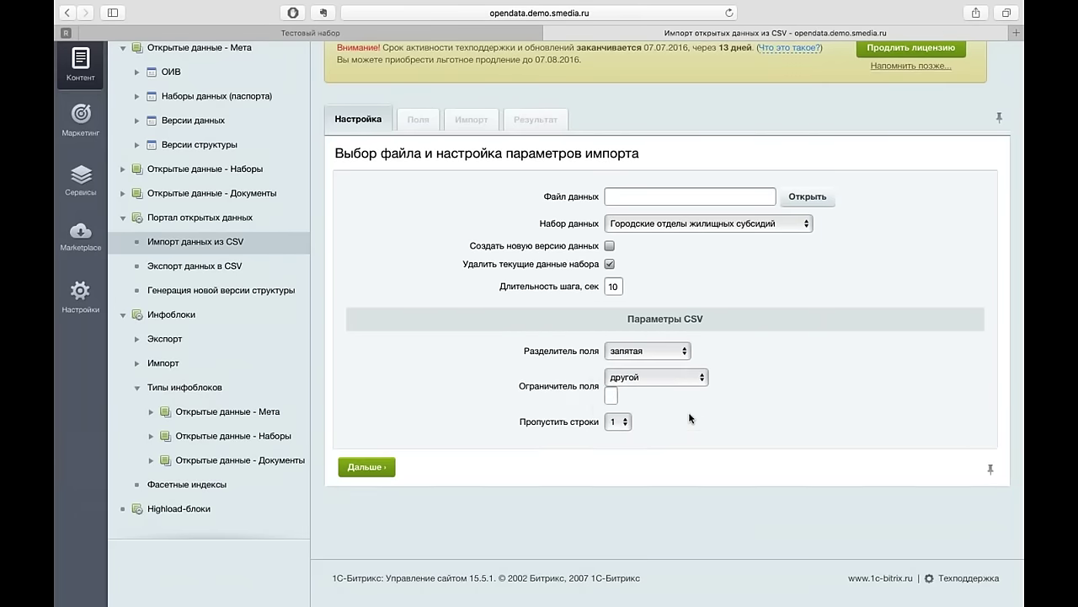
click(648, 350)
click(670, 377)
click(80, 295)
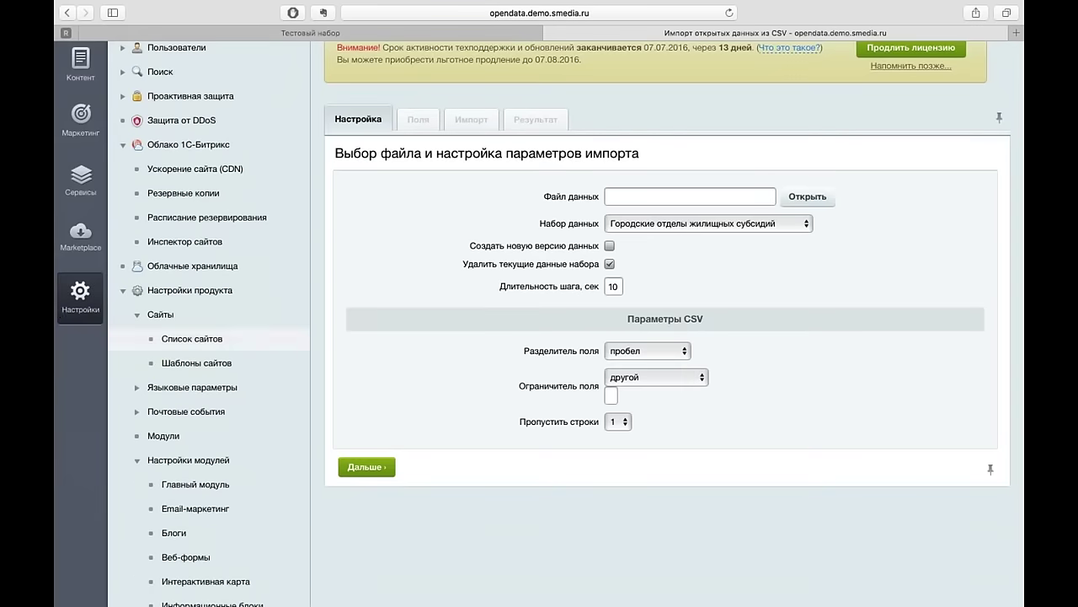
scroll(185, 421, down, 3)
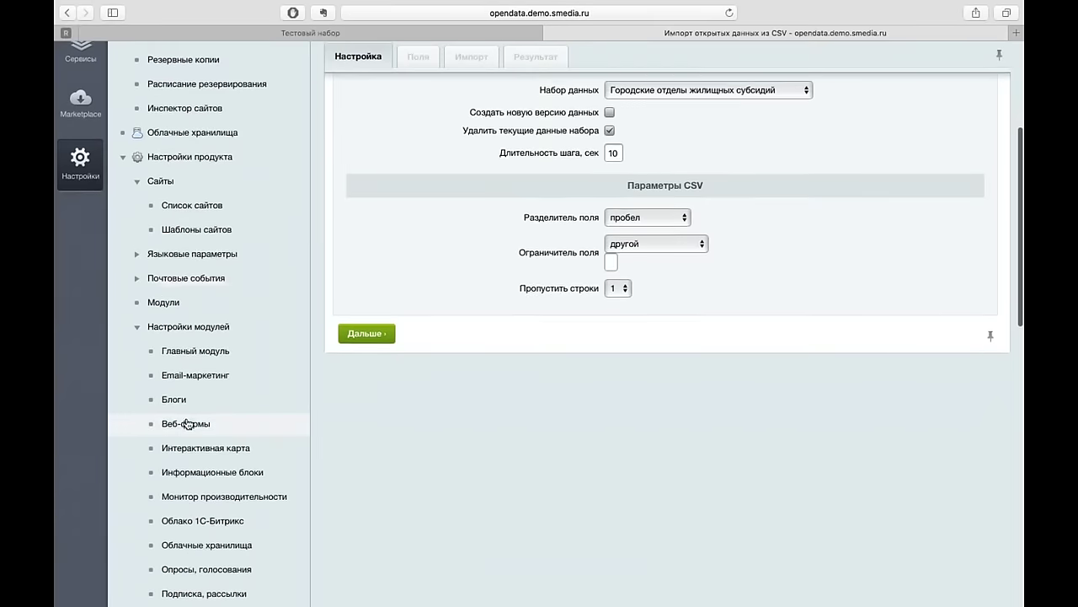
- Open the Интерактивная карта module settings and review the Настройка and Интерфейс tabs
click(187, 445)
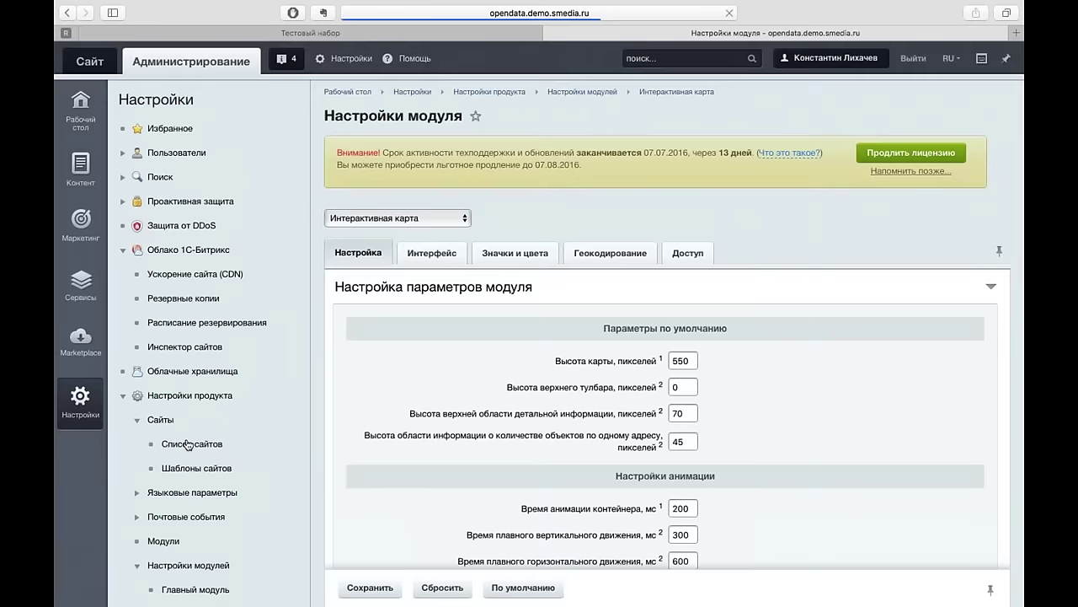
scroll(431, 324, down, 5)
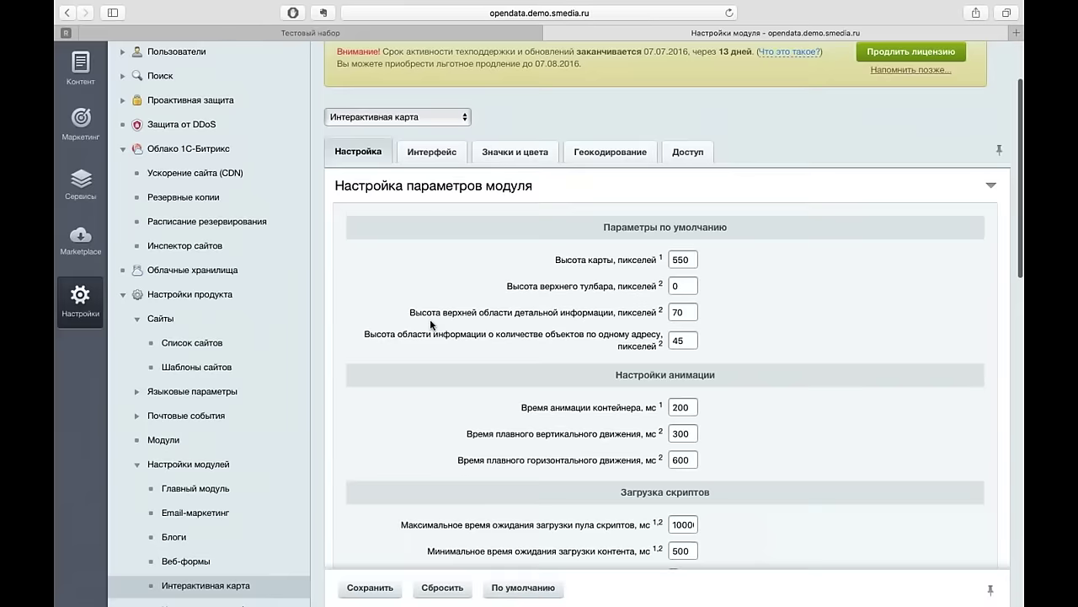
scroll(429, 318, down, 4)
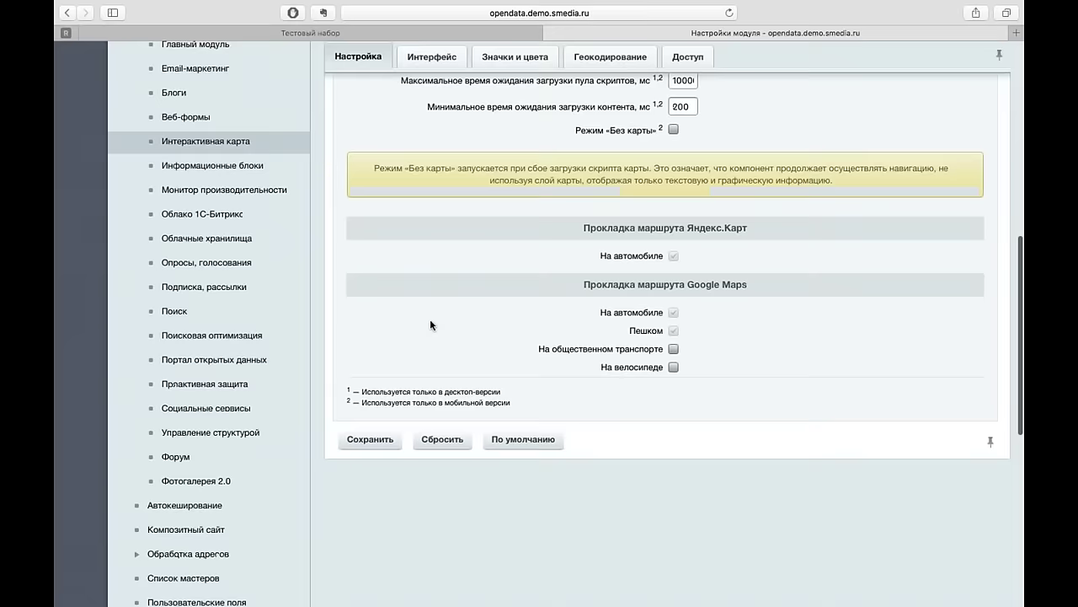
scroll(430, 319, up, 4)
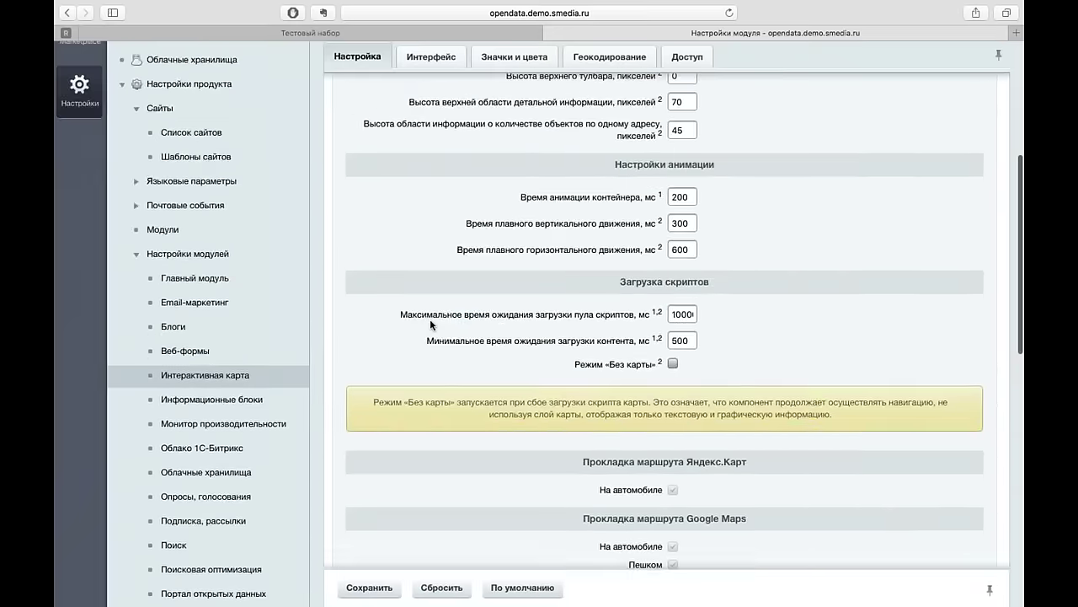
click(432, 56)
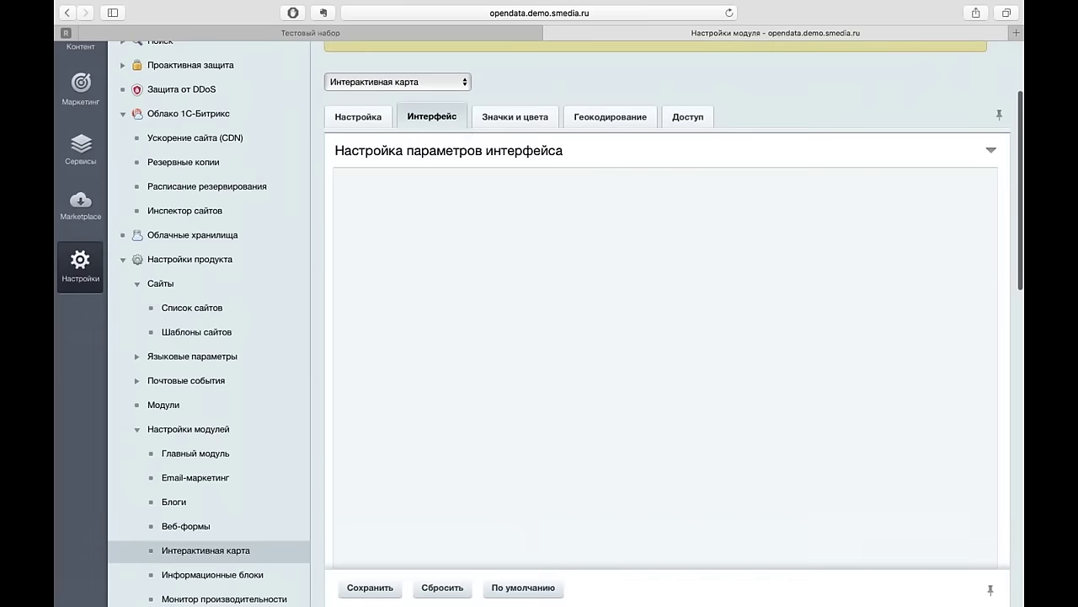
click(358, 116)
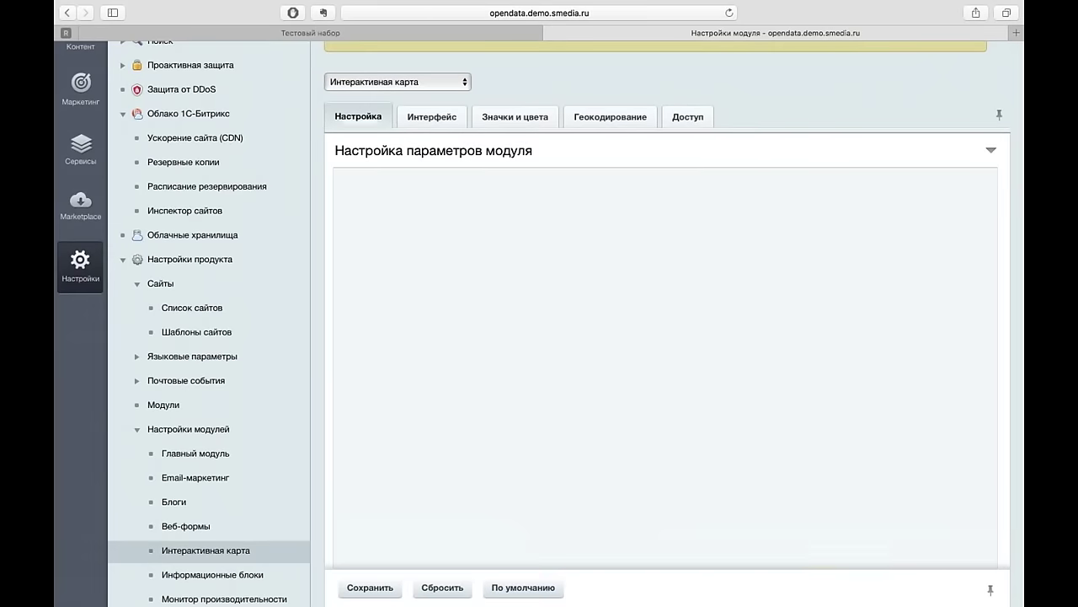
scroll(407, 338, down, 2)
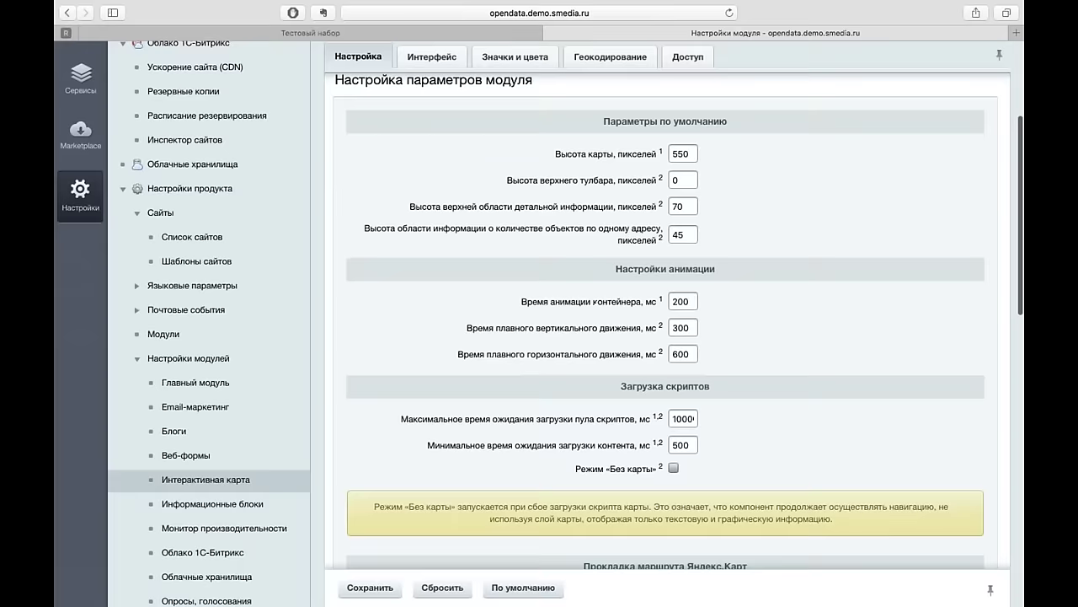
scroll(405, 376, down, 3)
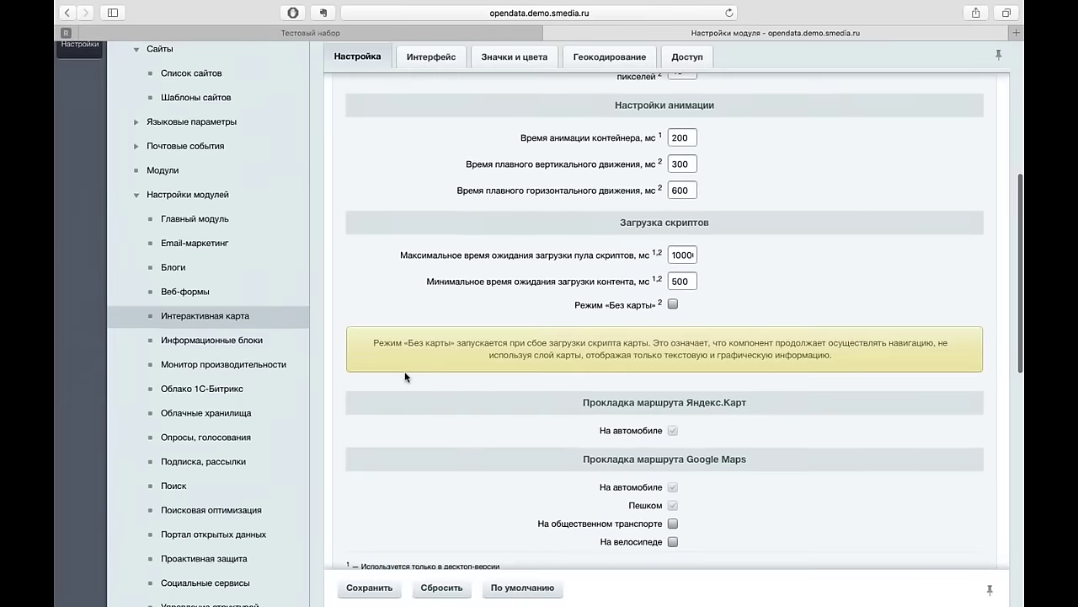
scroll(405, 377, down, 3)
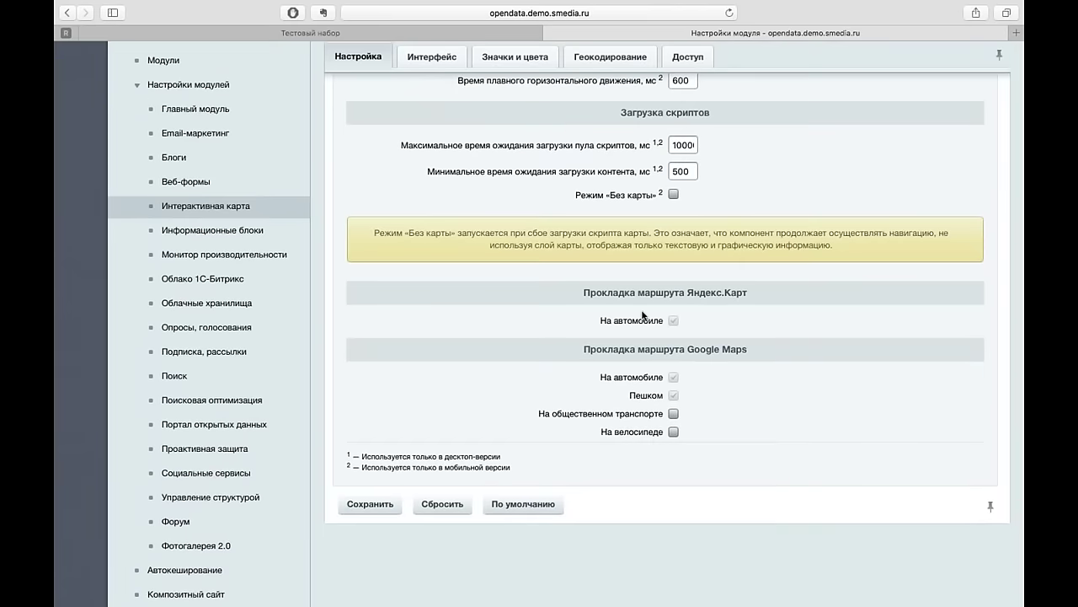
- Review the Интерфейс and Значки и цвета tabs, ending on Геокодирование
click(431, 56)
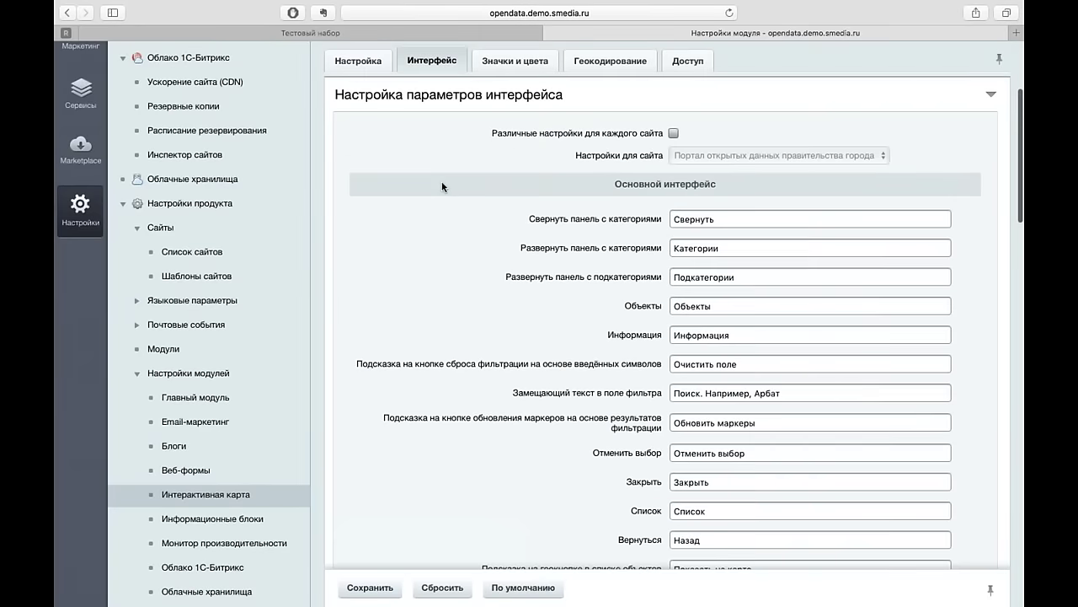
scroll(442, 181, down, 5)
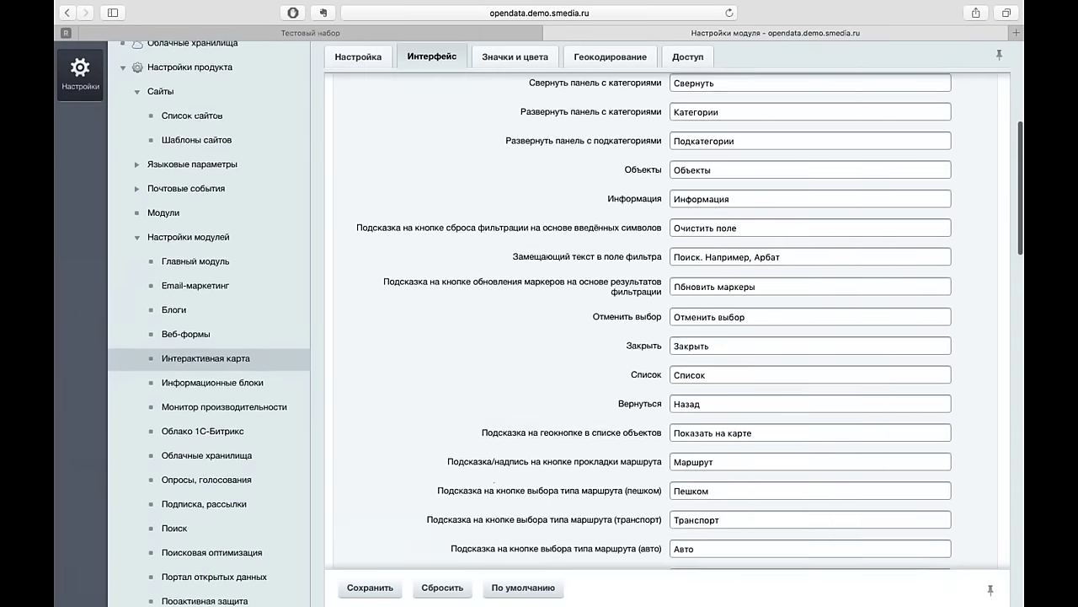
scroll(539, 320, down, 5)
scroll(539, 320, up, 12)
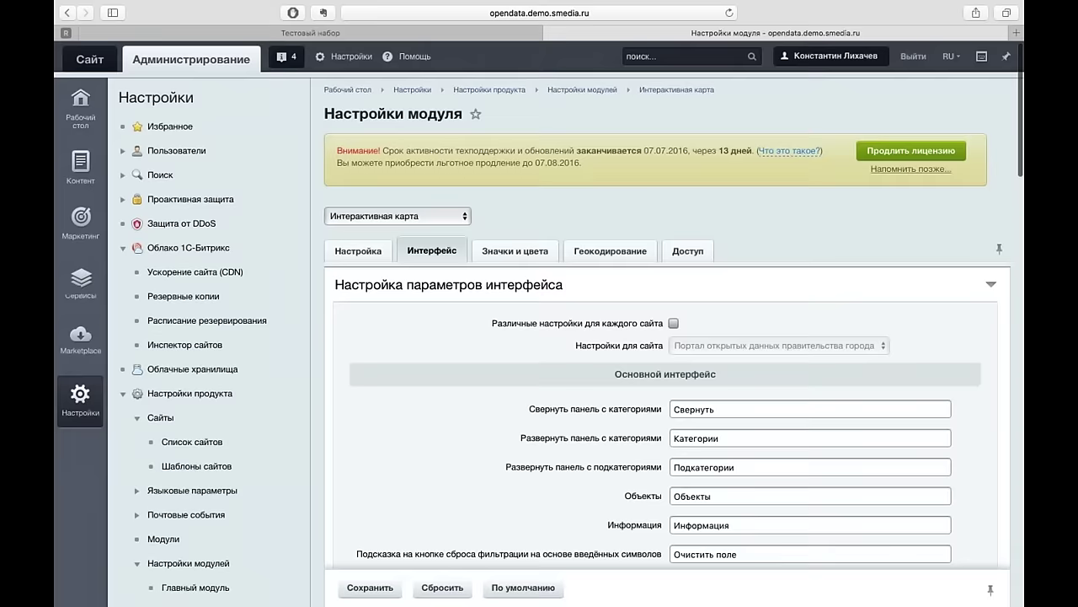
click(515, 253)
scroll(487, 446, down, 5)
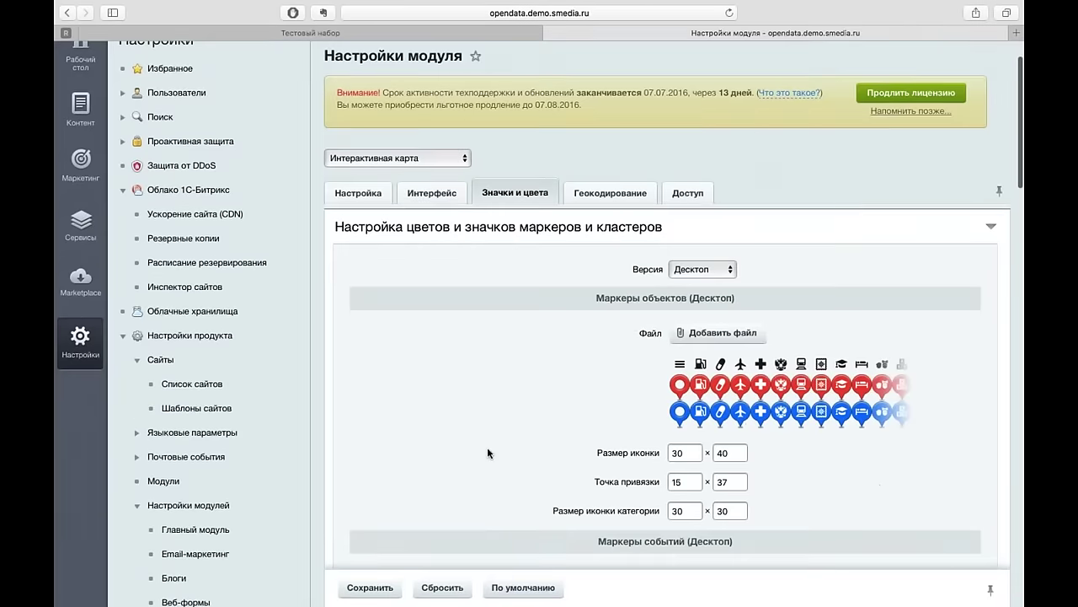
scroll(487, 454, down, 1)
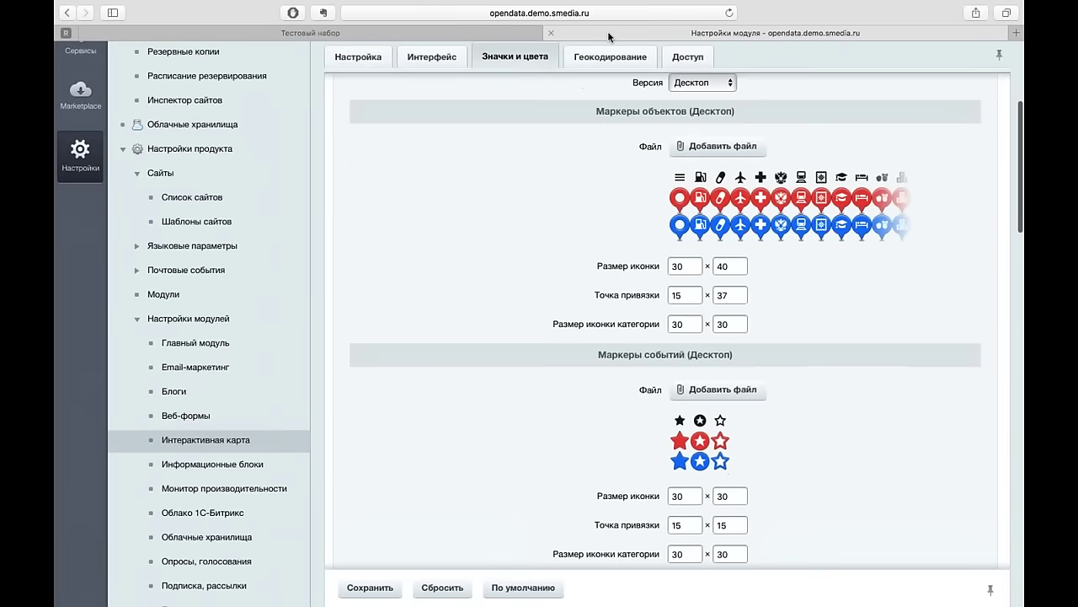
click(609, 63)
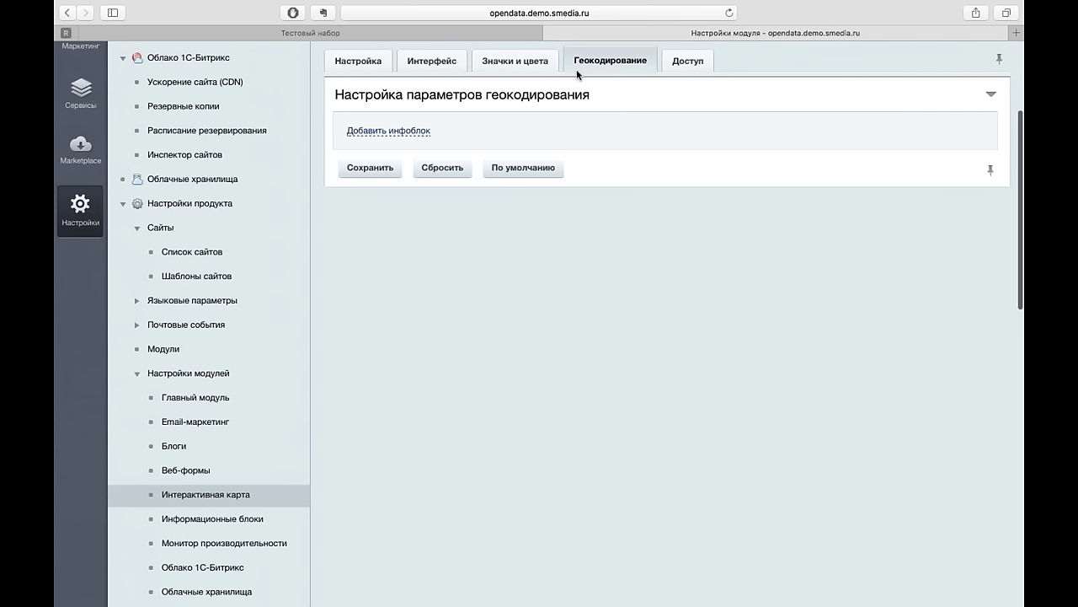
- Check the Тестовый набор dataset page, dataset list and map view, then return to module settings
click(483, 33)
click(158, 124)
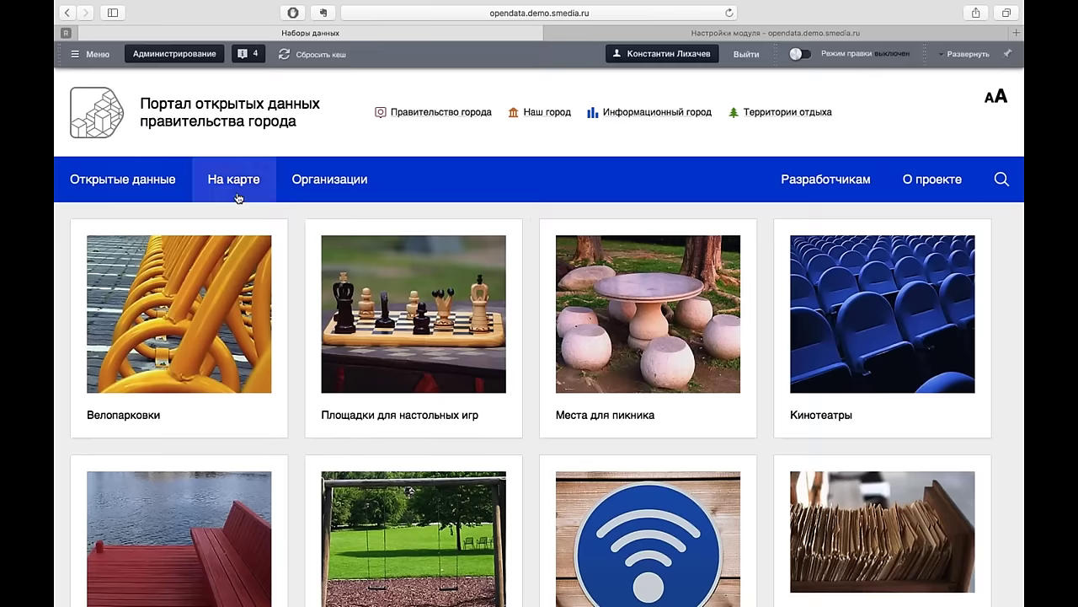
click(239, 190)
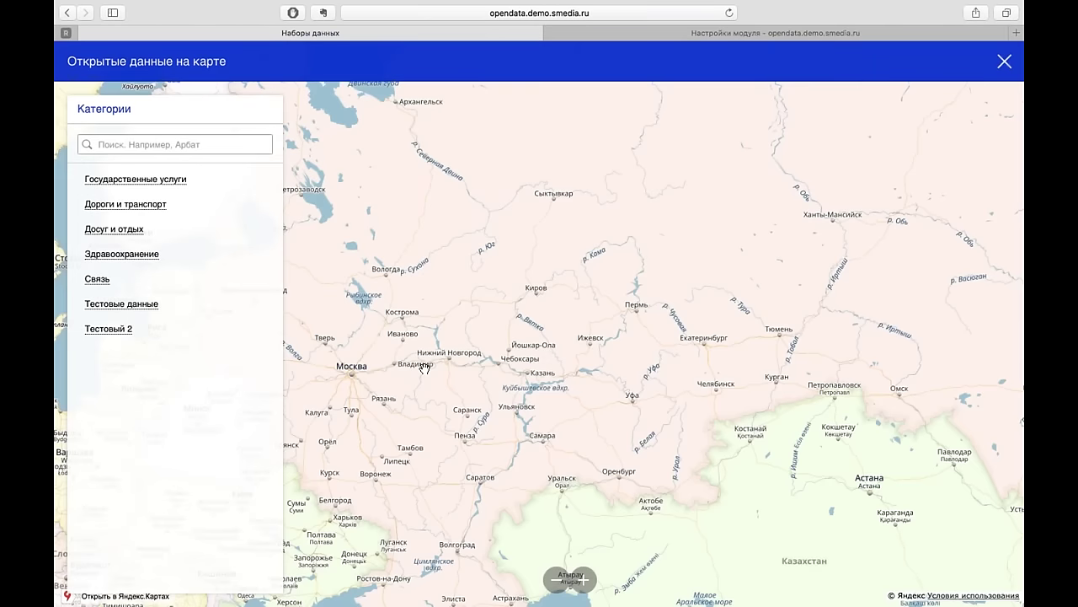
click(674, 33)
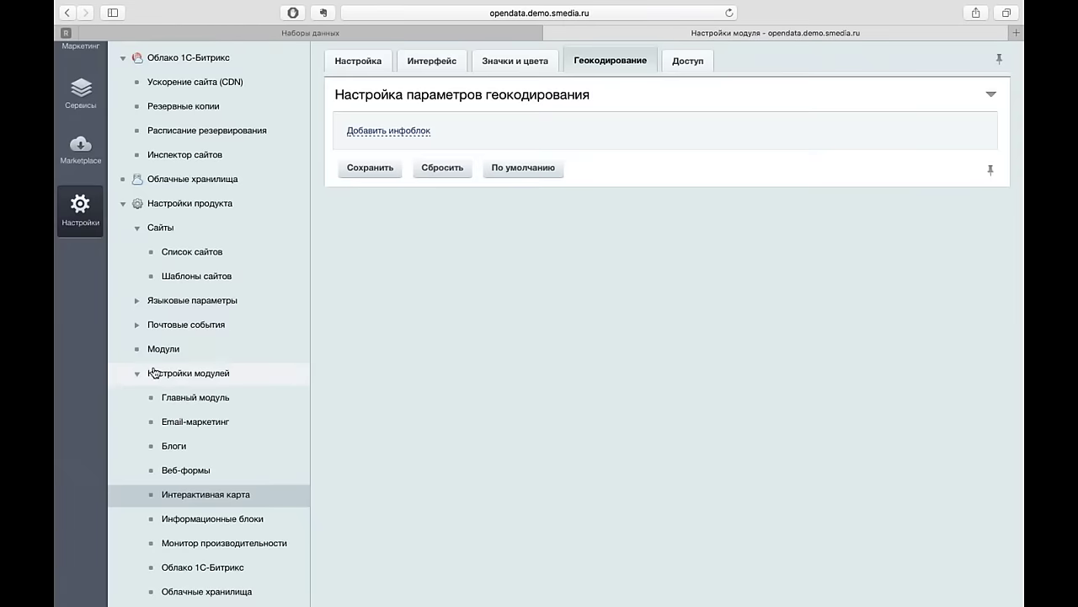
- Set Тип карты to Google Maps in the Портал открытых данных module settings and save
scroll(202, 446, down, 5)
scroll(201, 447, down, 1)
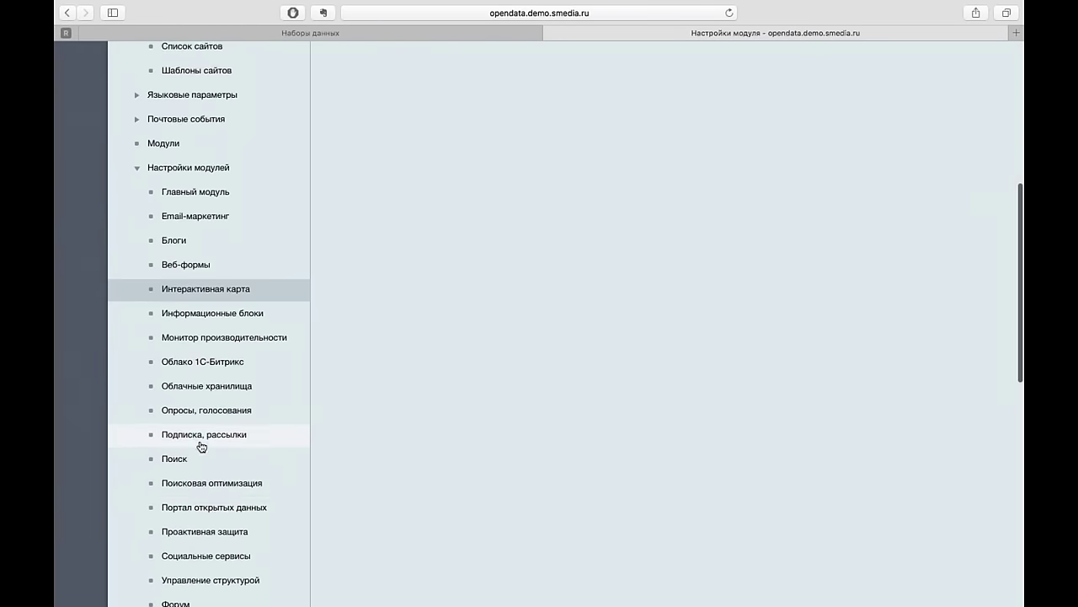
click(218, 481)
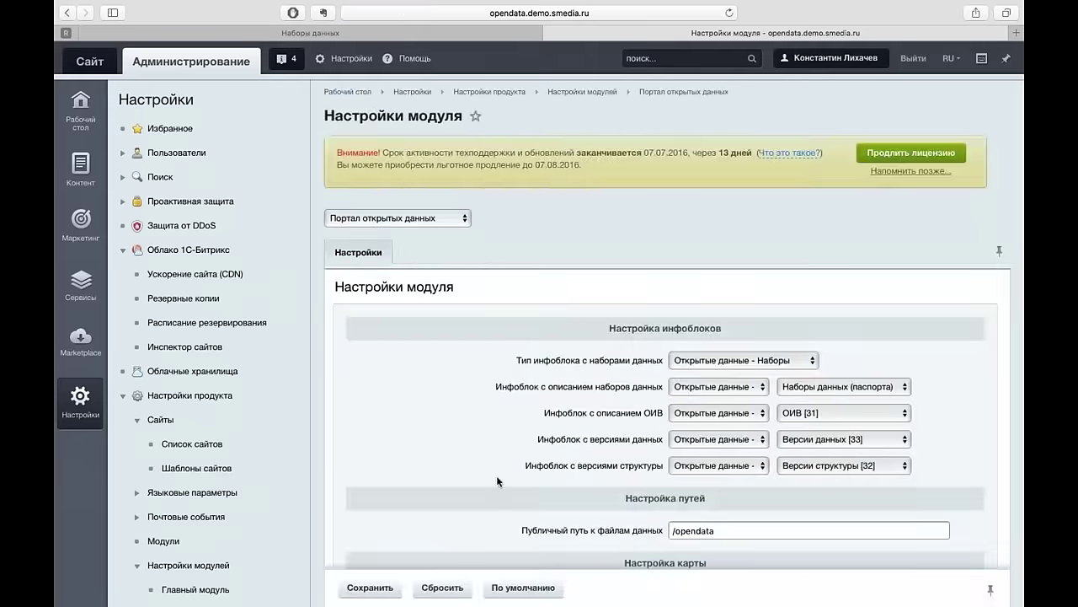
scroll(501, 482, down, 4)
click(708, 433)
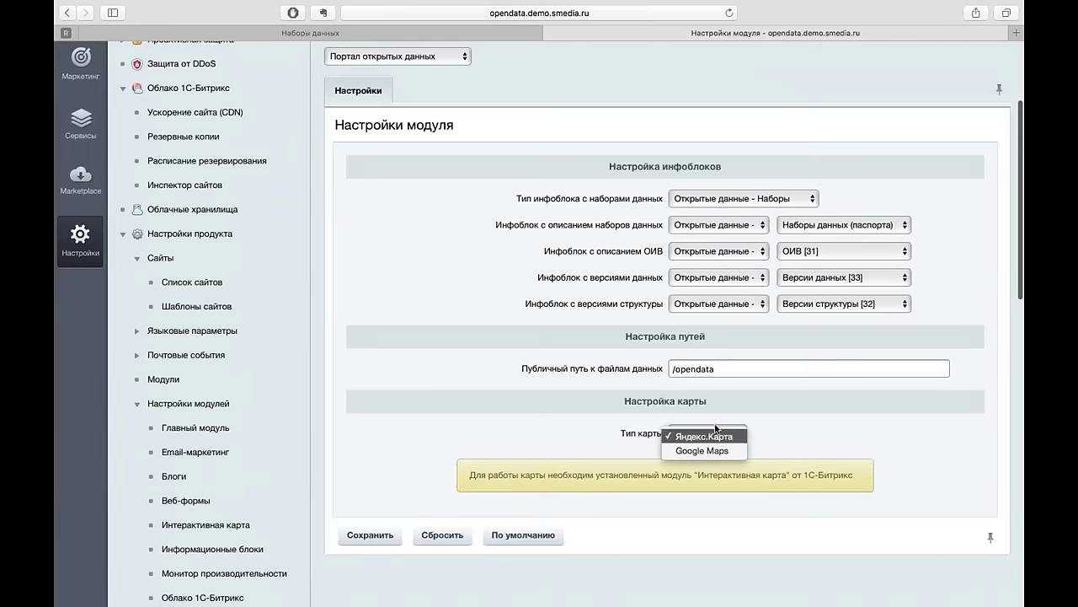
click(703, 453)
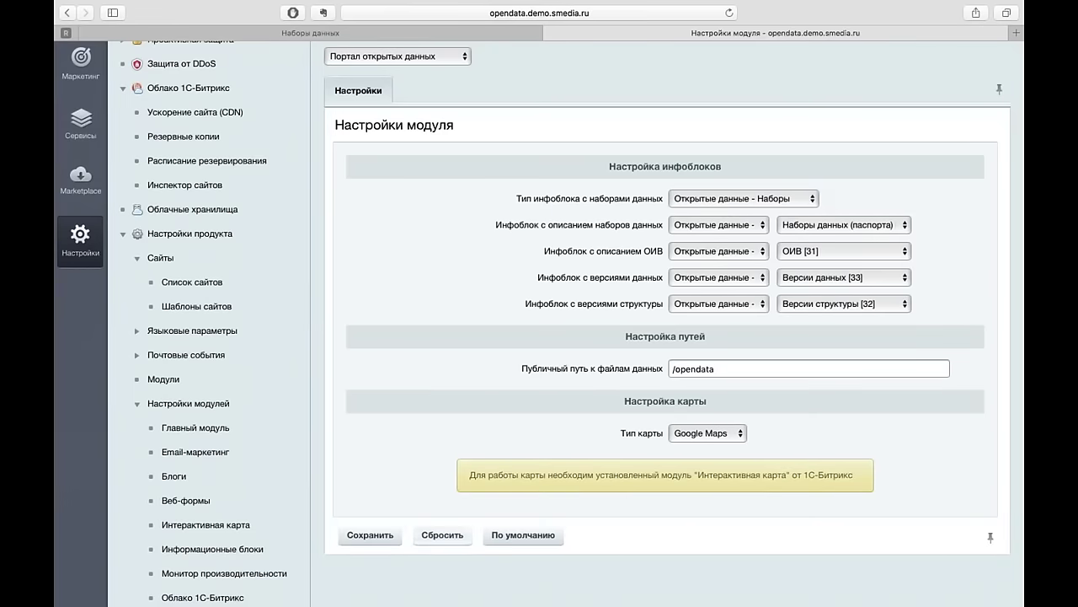
click(367, 536)
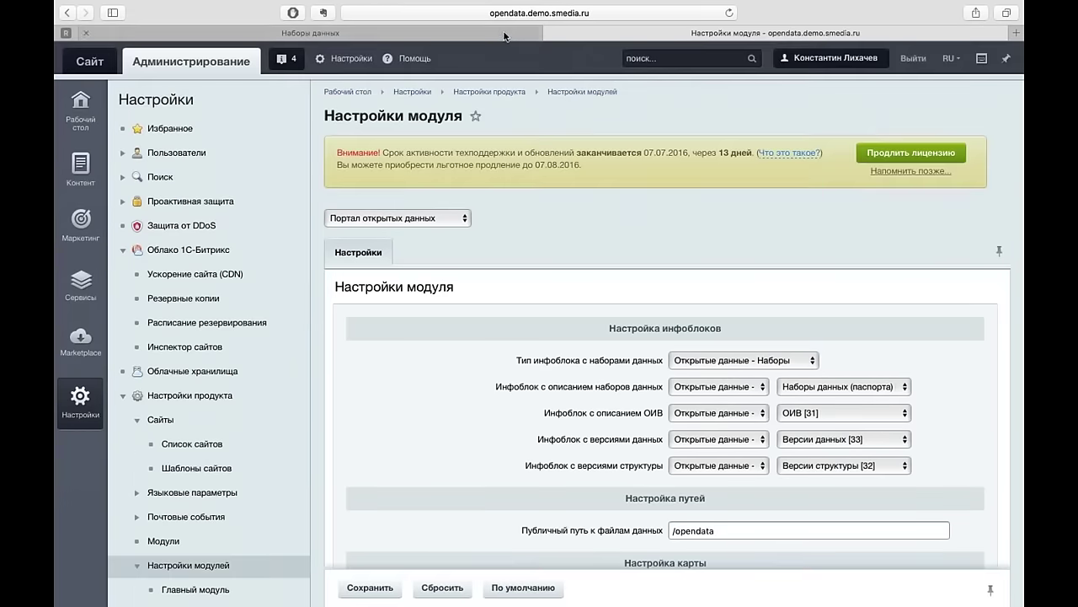
- Reload the map and show Государственные услуги > Городские отделы жилищных субсидий markers
click(506, 37)
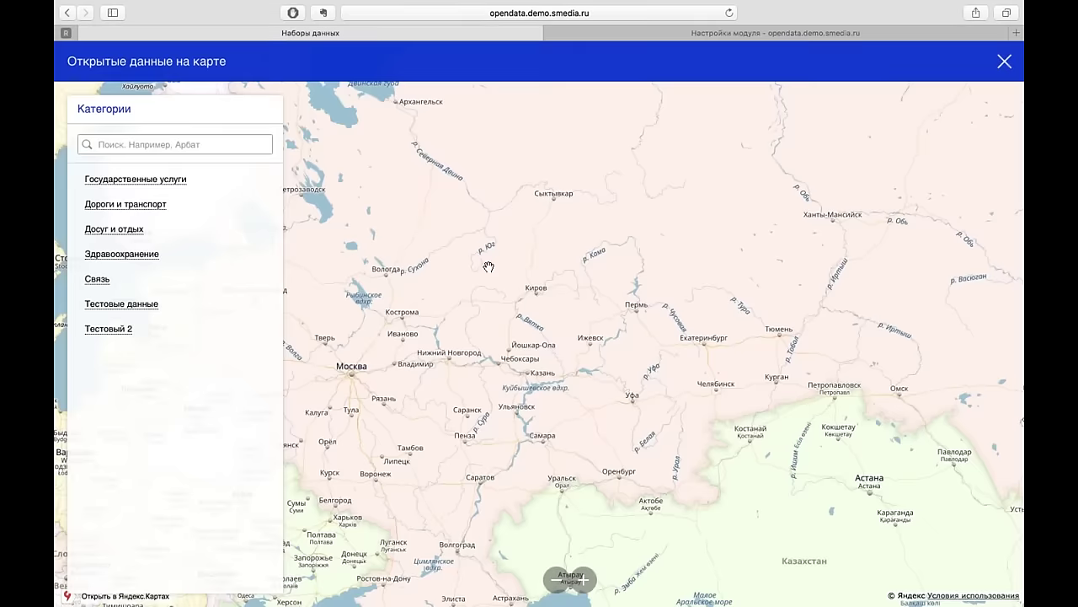
key(super+r)
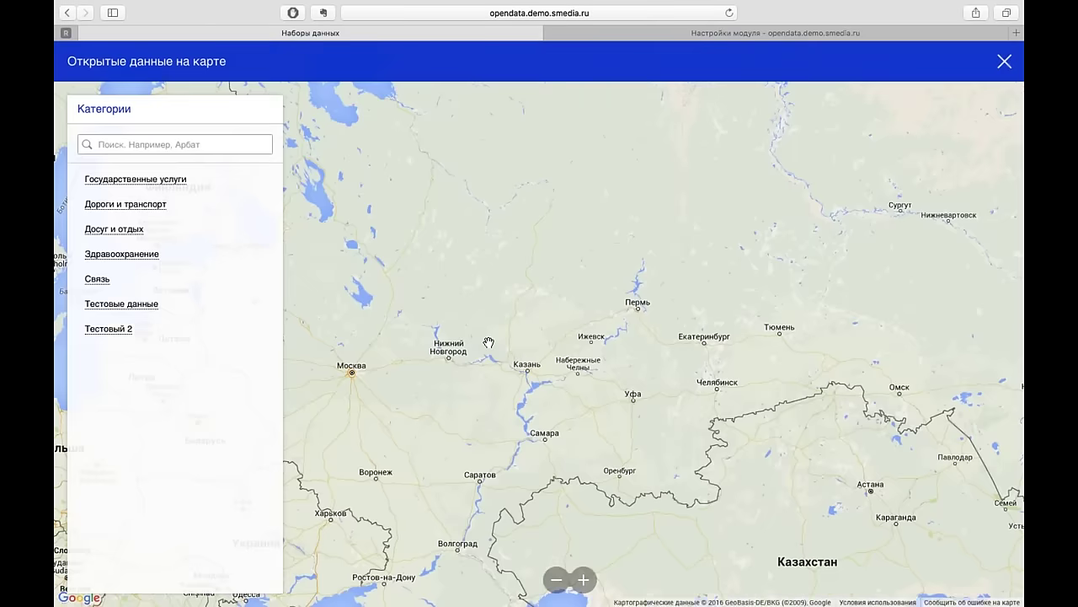
scroll(387, 366, up, 2)
click(135, 179)
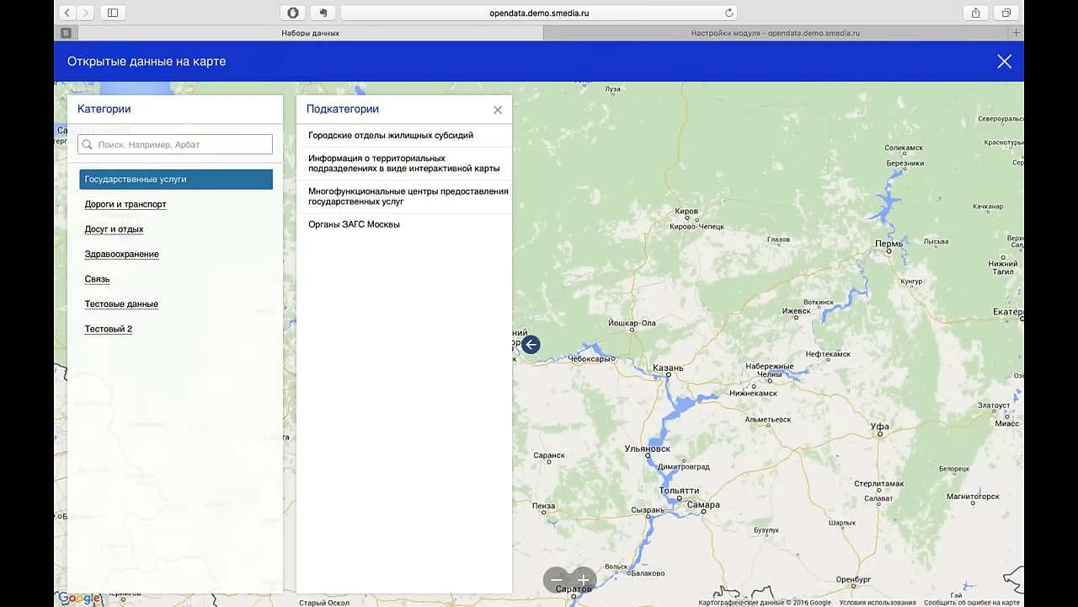
click(360, 136)
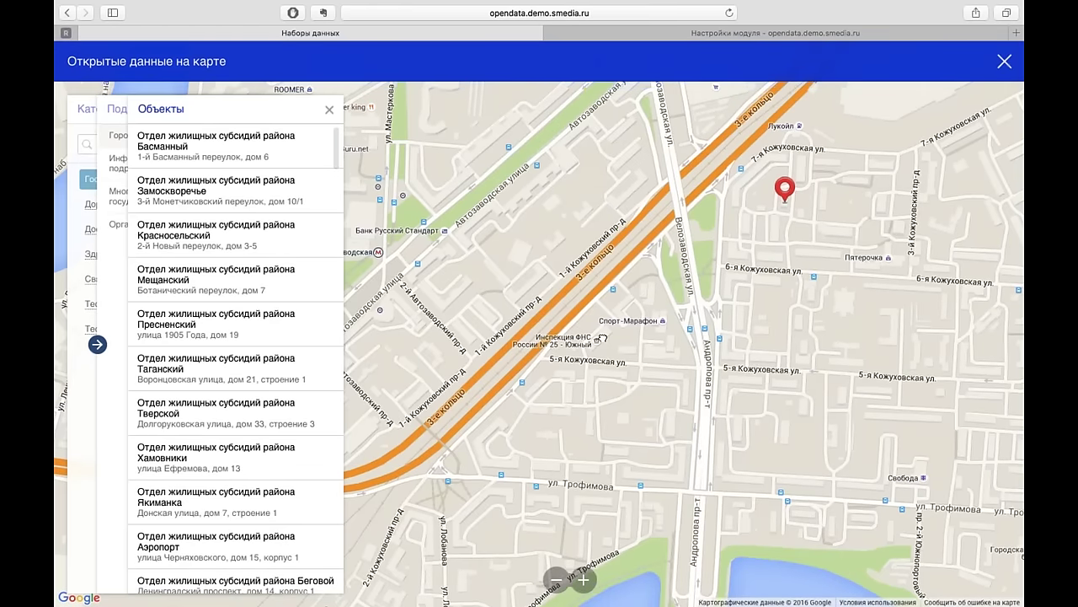
- Zoom the map out three levels and open the Таганский office's details
drag(601, 339, 687, 419)
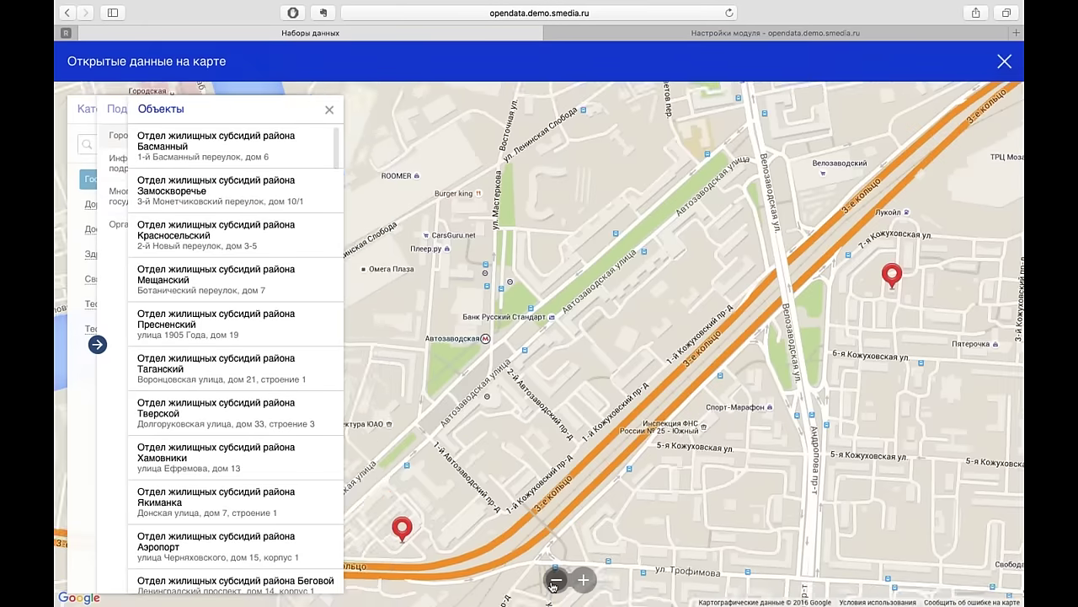
click(555, 581)
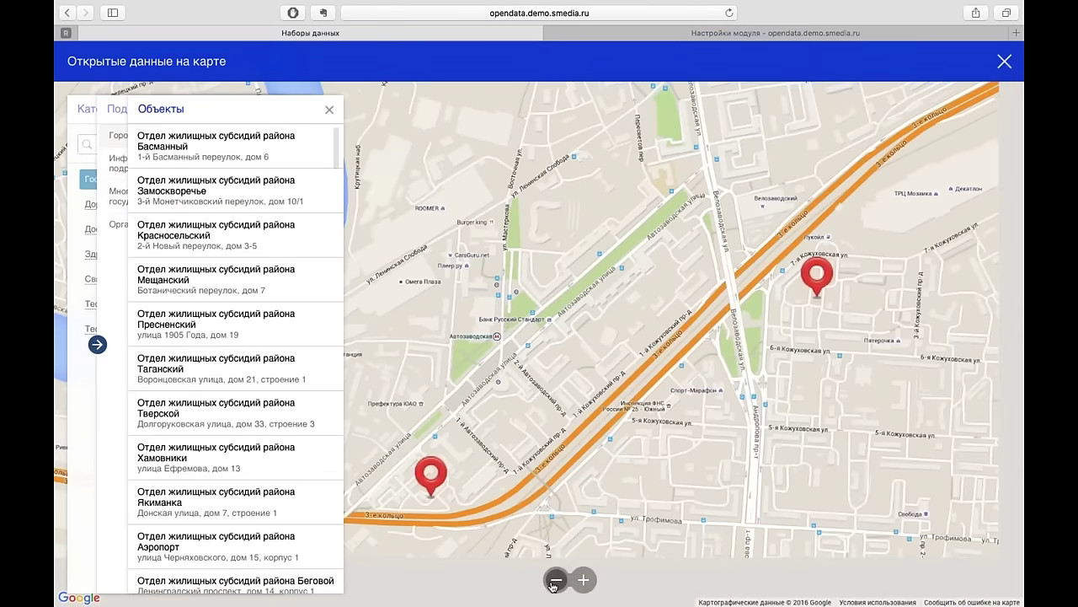
click(556, 580)
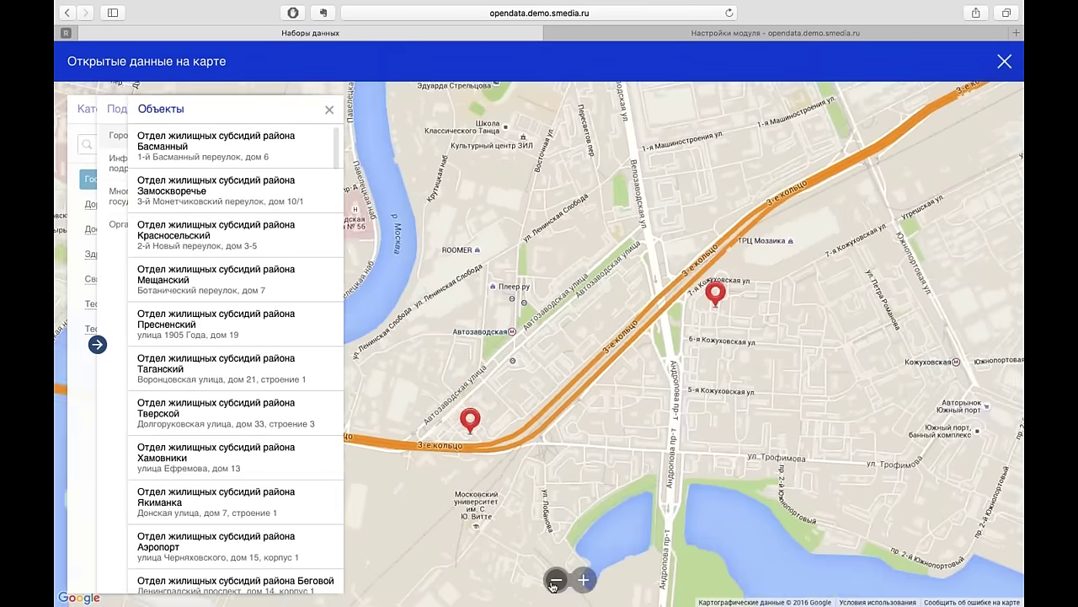
click(555, 580)
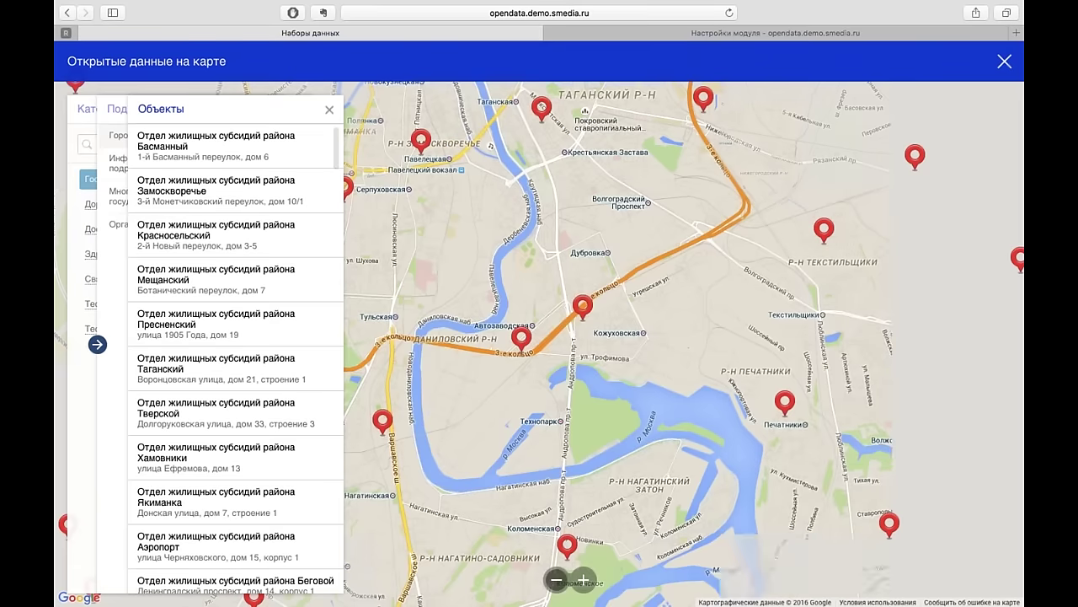
click(303, 371)
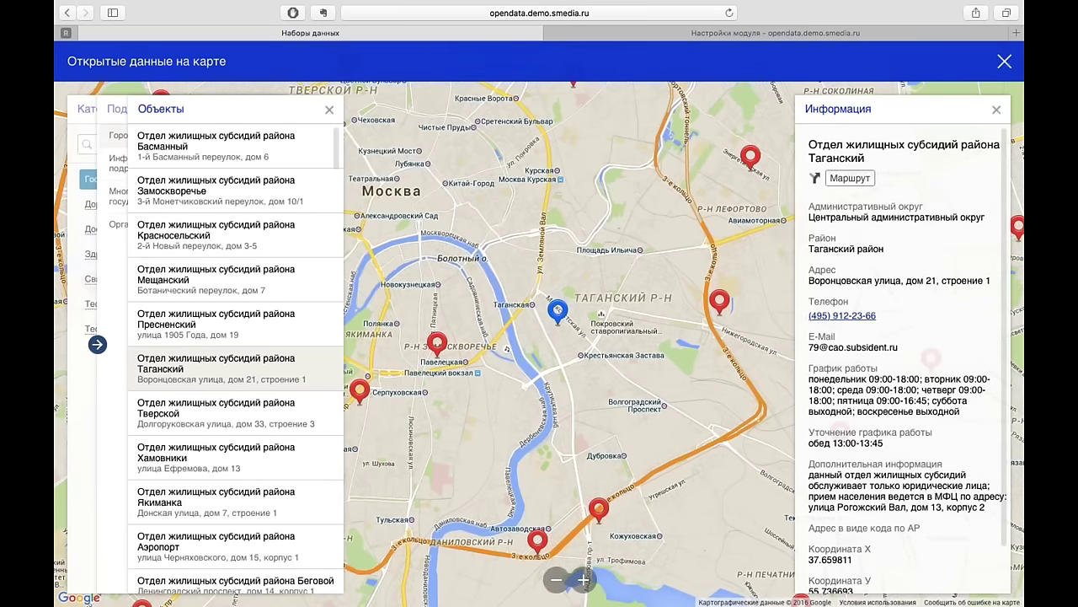